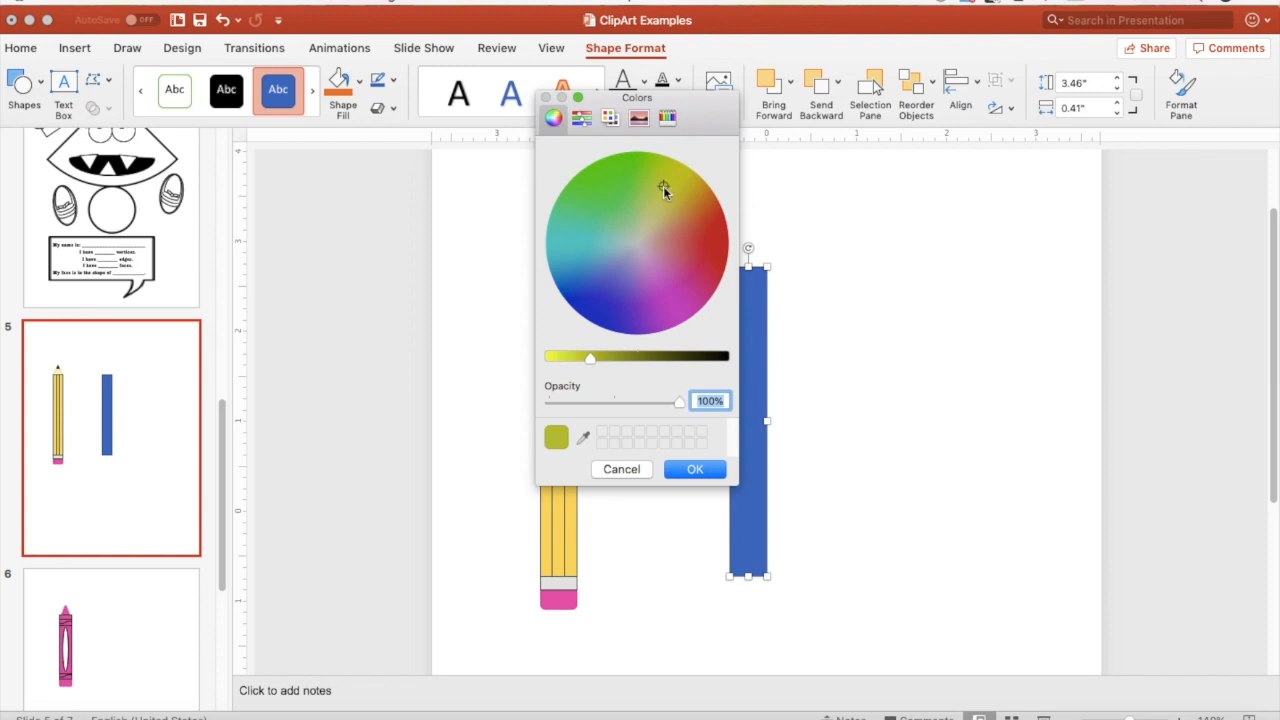
Step: Fill the tall blue rectangle with the Cantaloupe pencil colour at 100% opacity
mouse_move(659, 205)
mouse_down()
mouse_move(654, 180)
mouse_move(685, 188)
mouse_move(663, 172)
mouse_up()
click(667, 117)
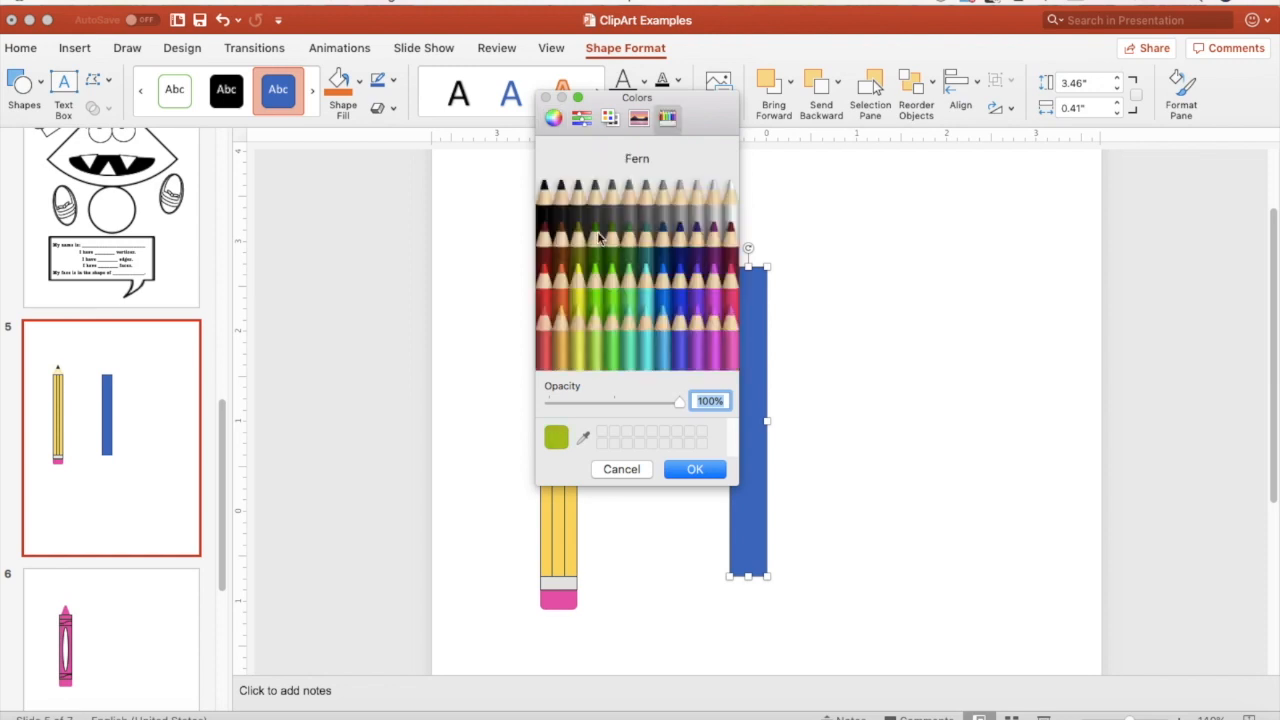
click(576, 321)
click(560, 338)
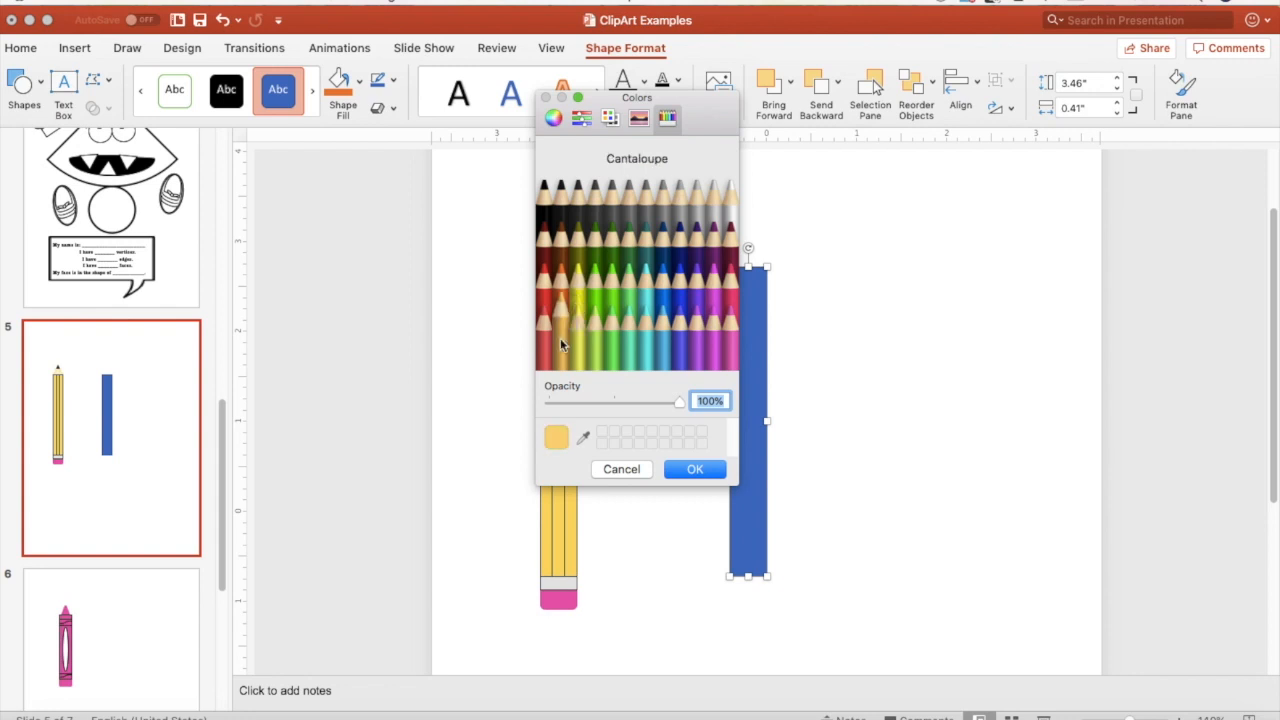
click(573, 311)
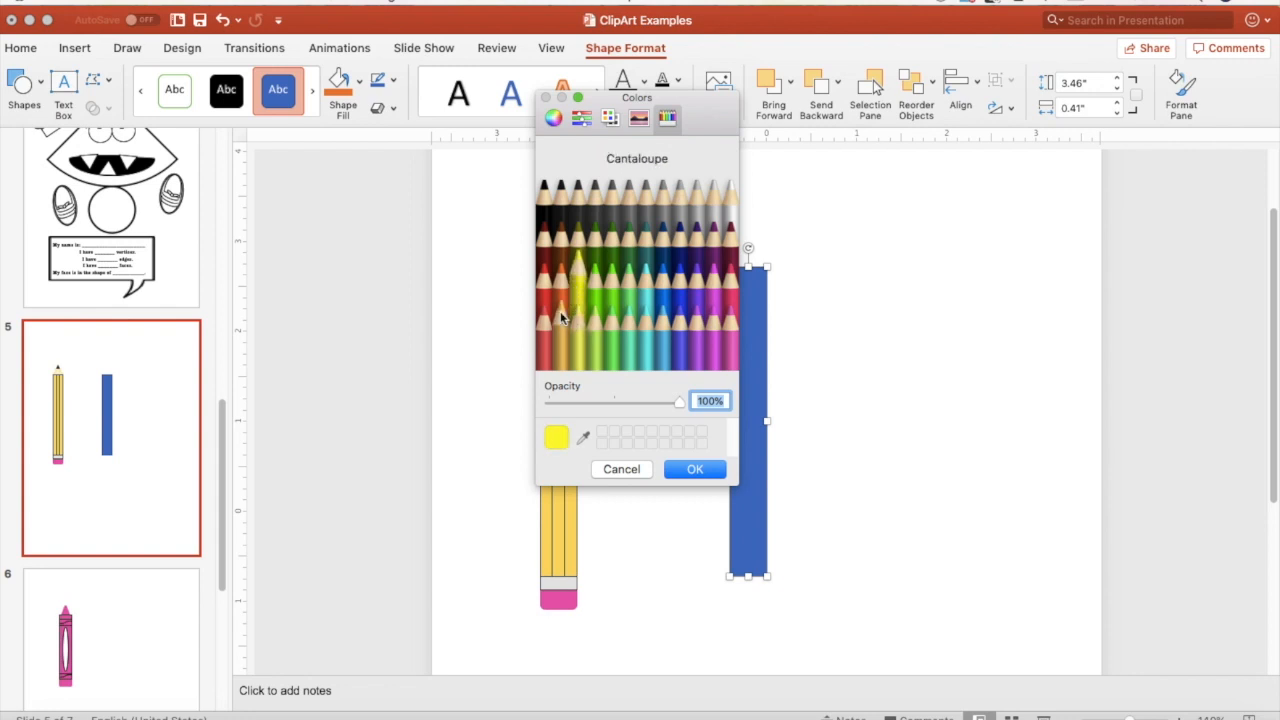
click(561, 318)
click(696, 469)
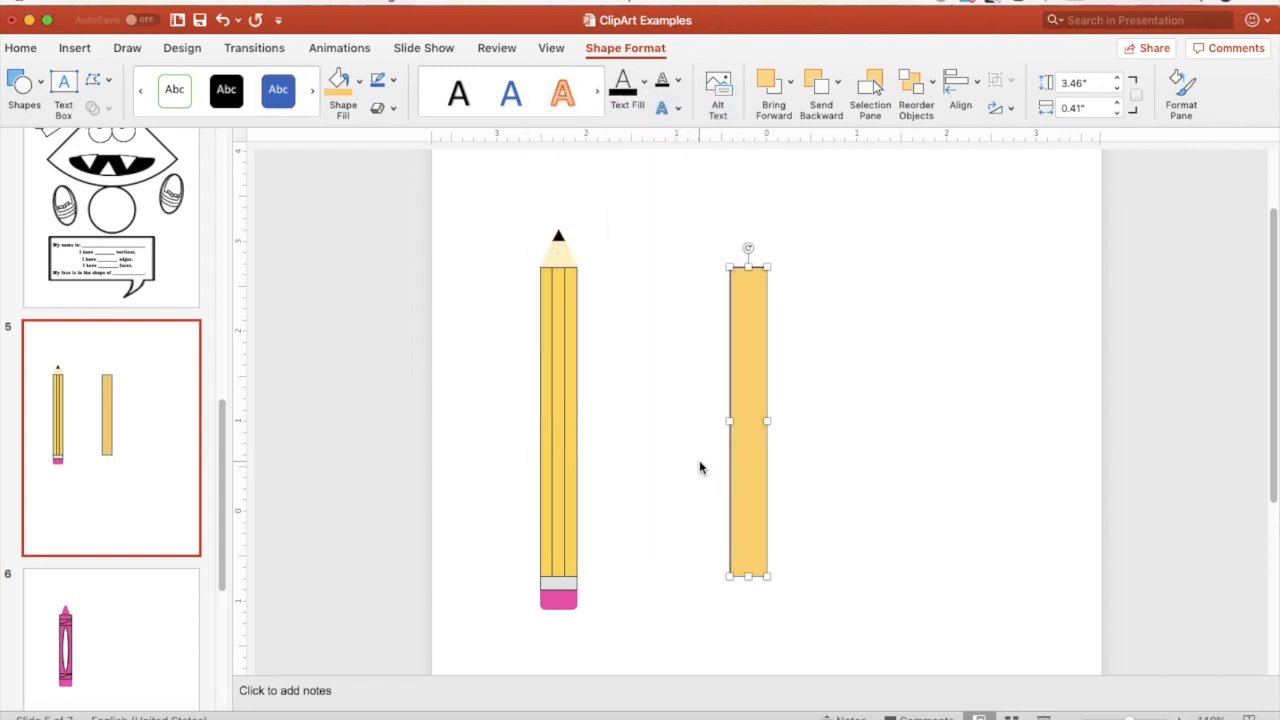
Step: Lengthen the filled rectangle downward to about 3.61" and give it a black outline
drag(746, 578, 746, 588)
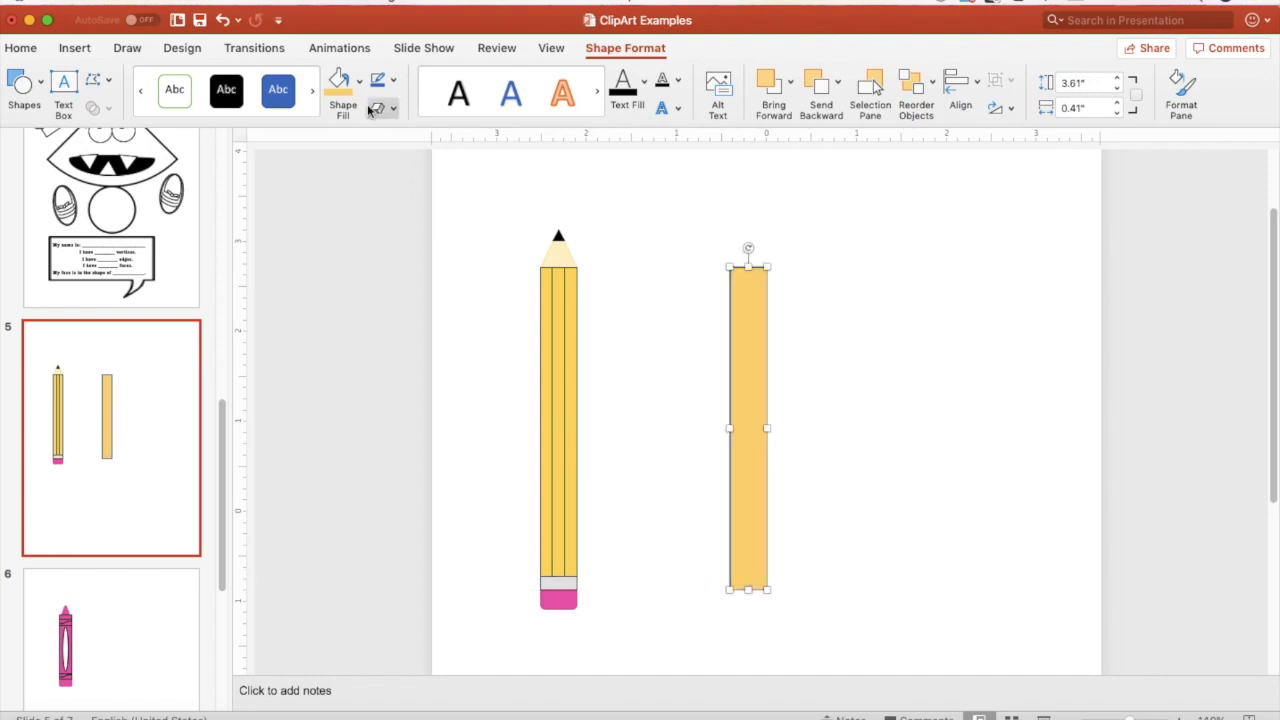
click(395, 82)
click(397, 160)
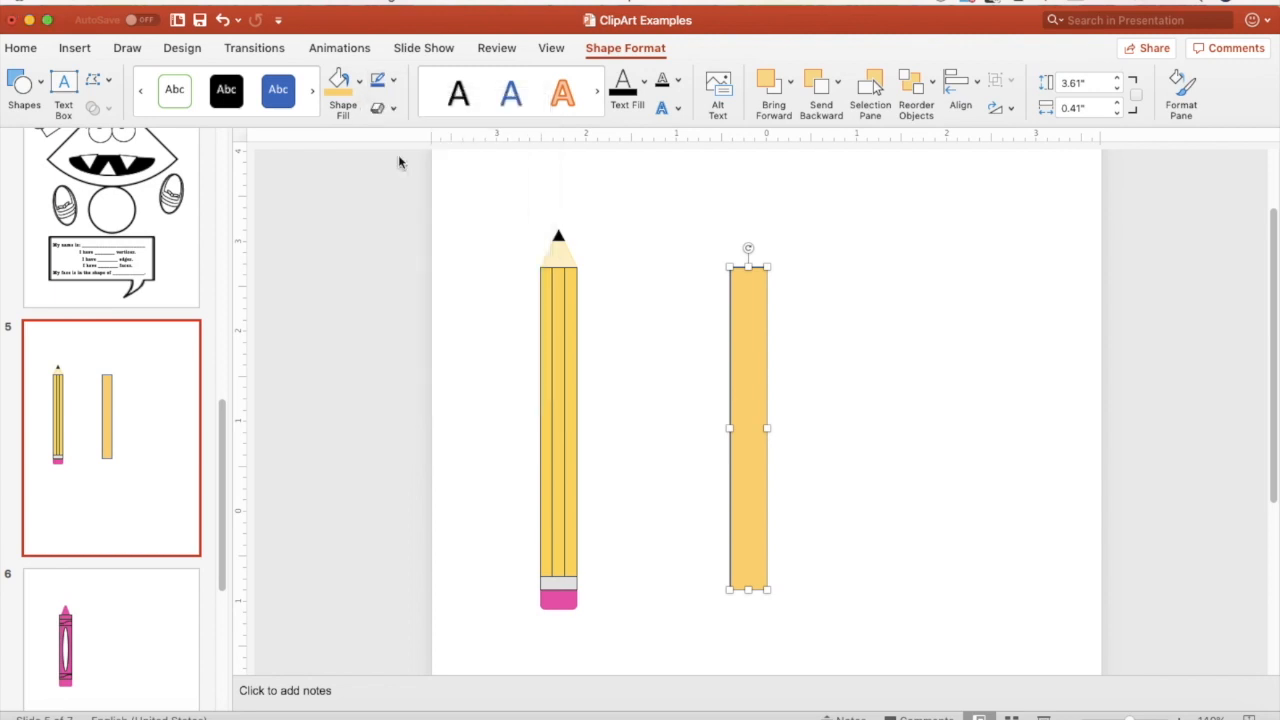
click(976, 340)
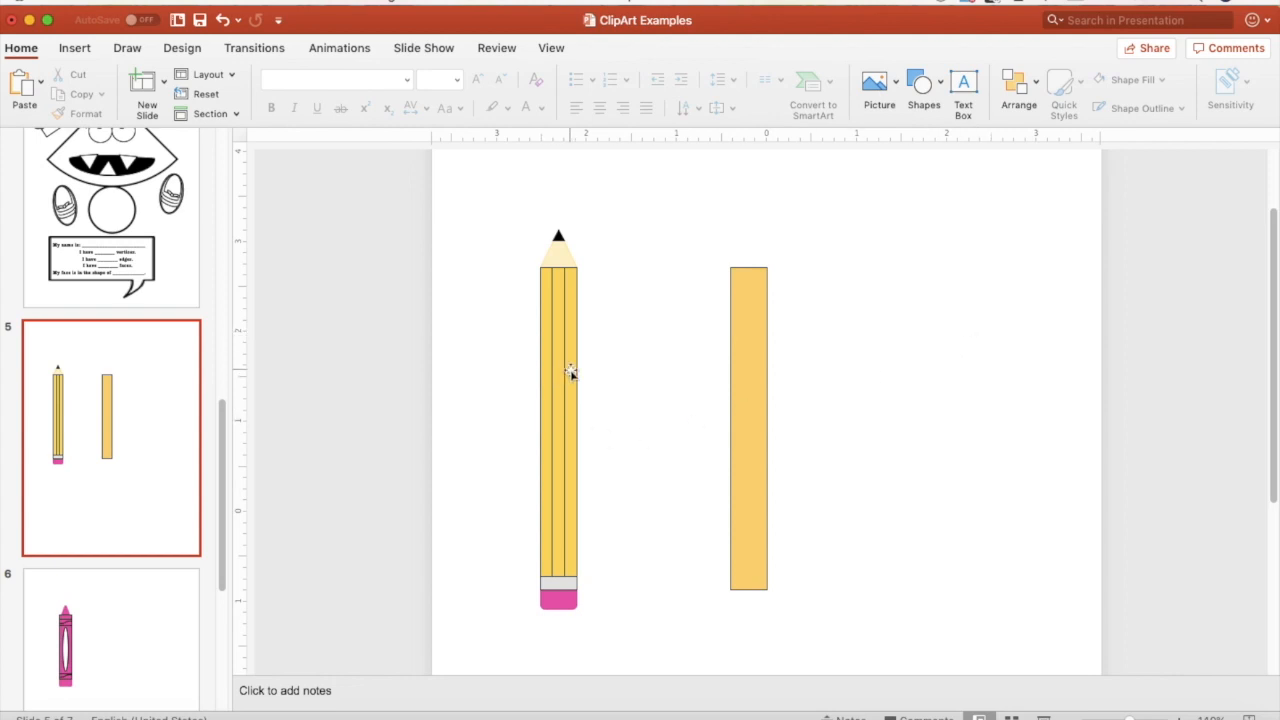
Step: Draw a black vertical line about 3.61" long down the rectangle and position it slightly left of the rectangle's centre
click(64, 46)
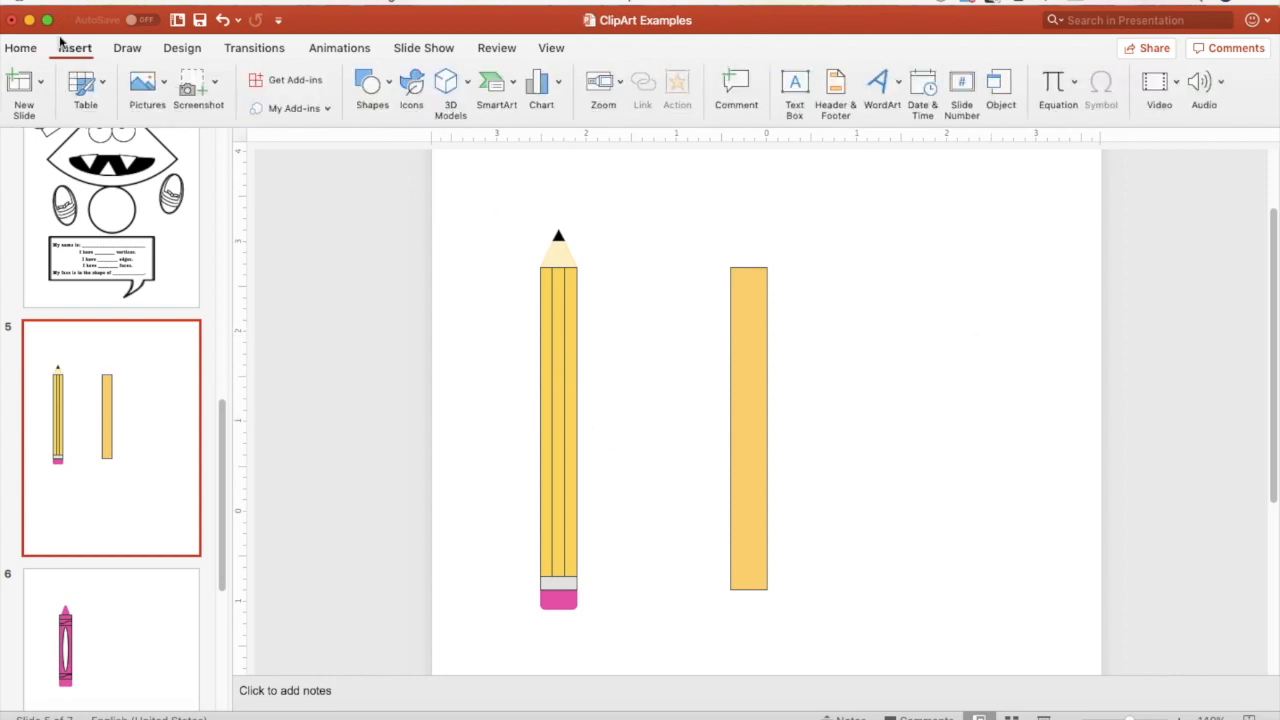
click(391, 76)
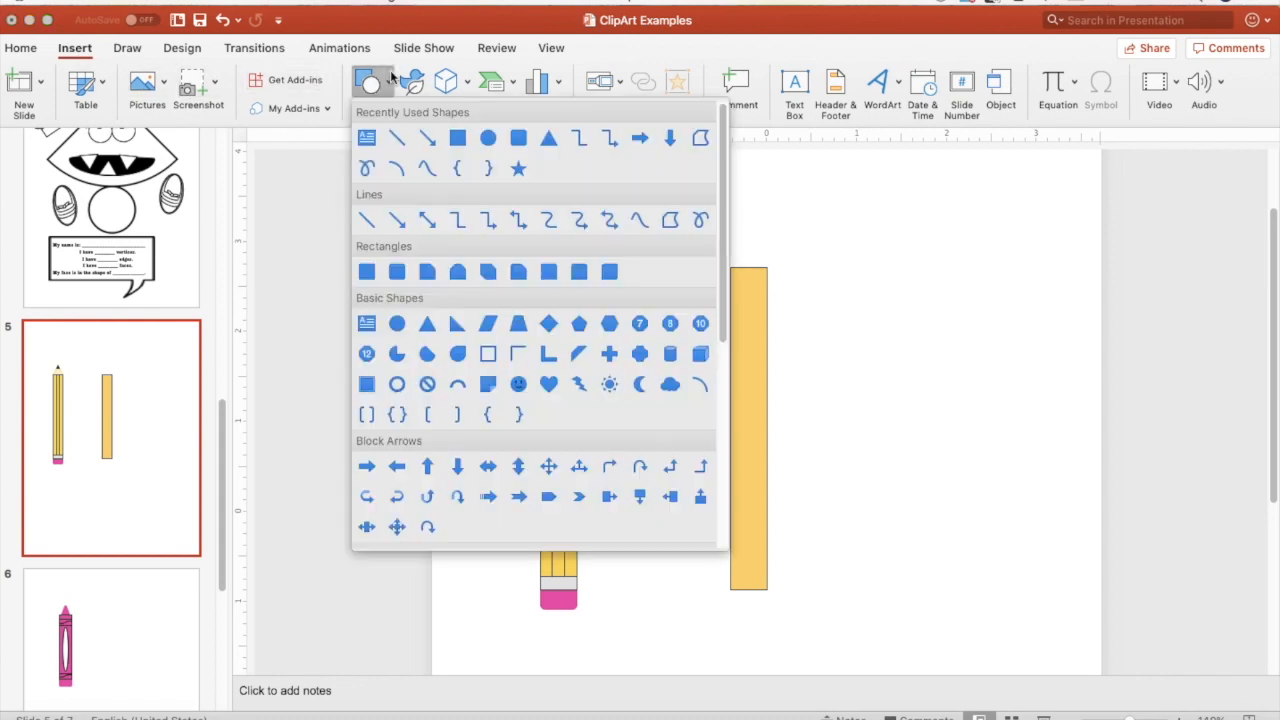
click(398, 137)
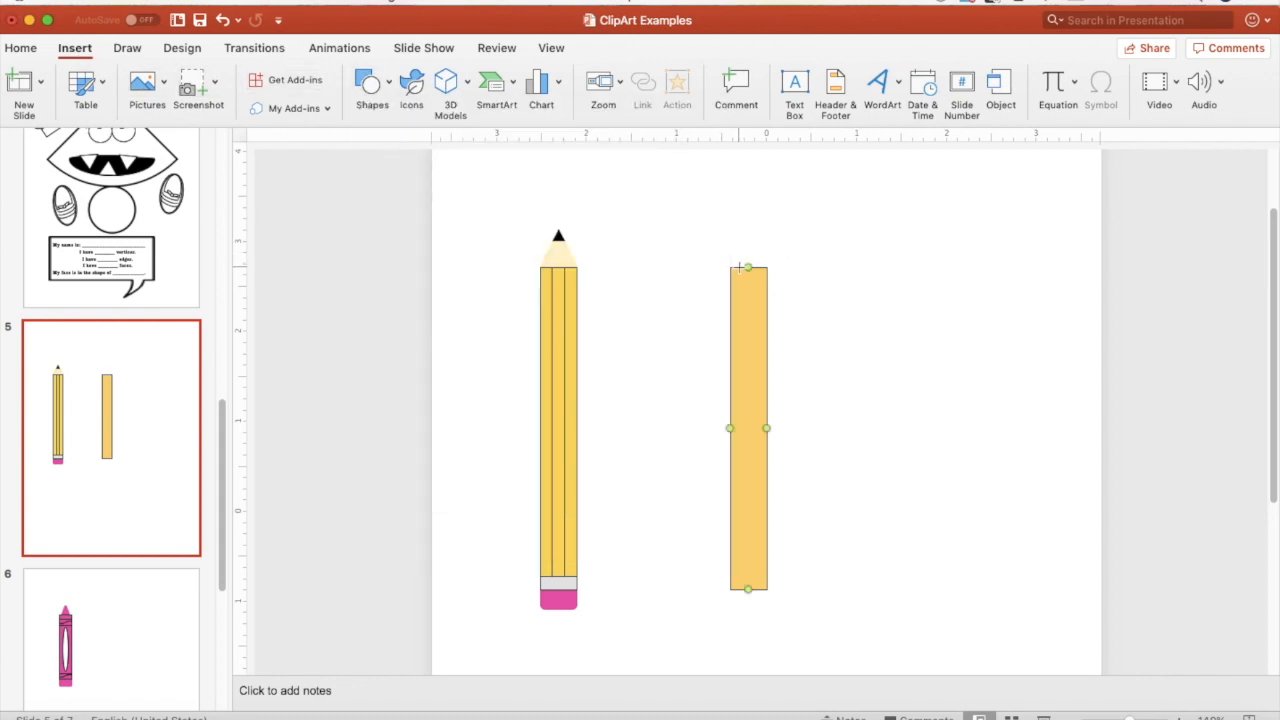
drag(740, 267, 753, 587)
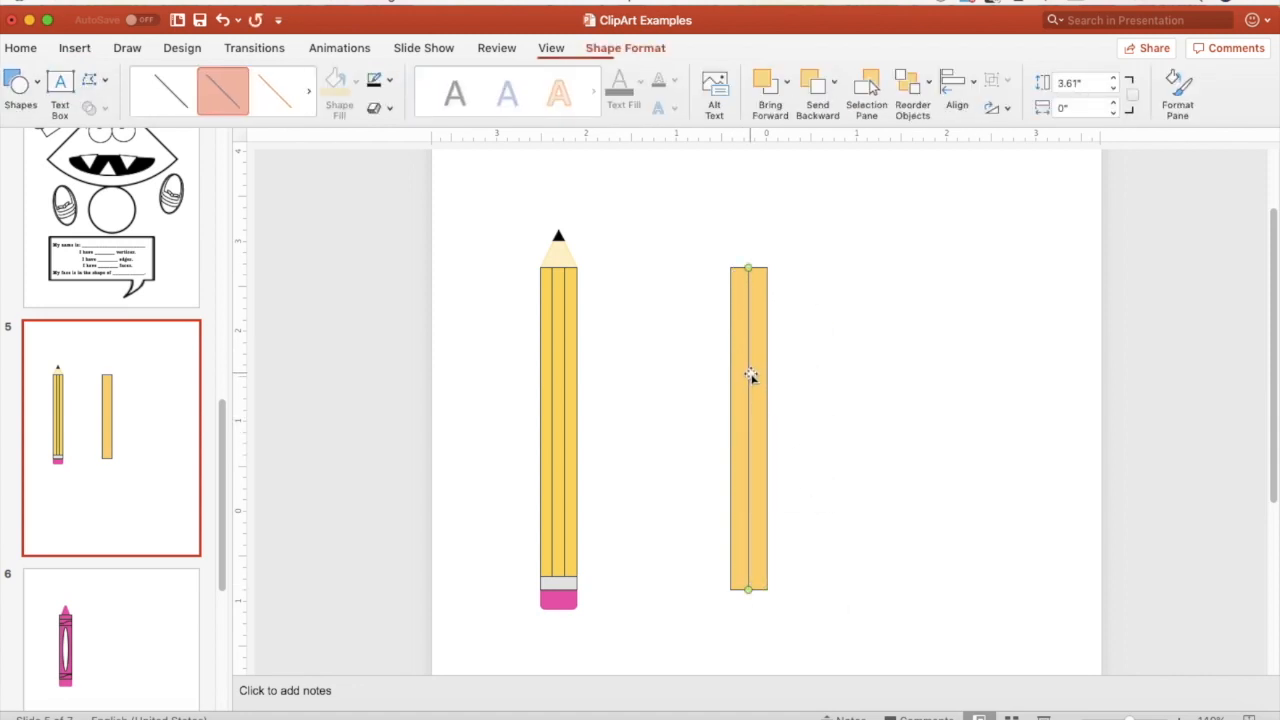
drag(749, 371, 742, 370)
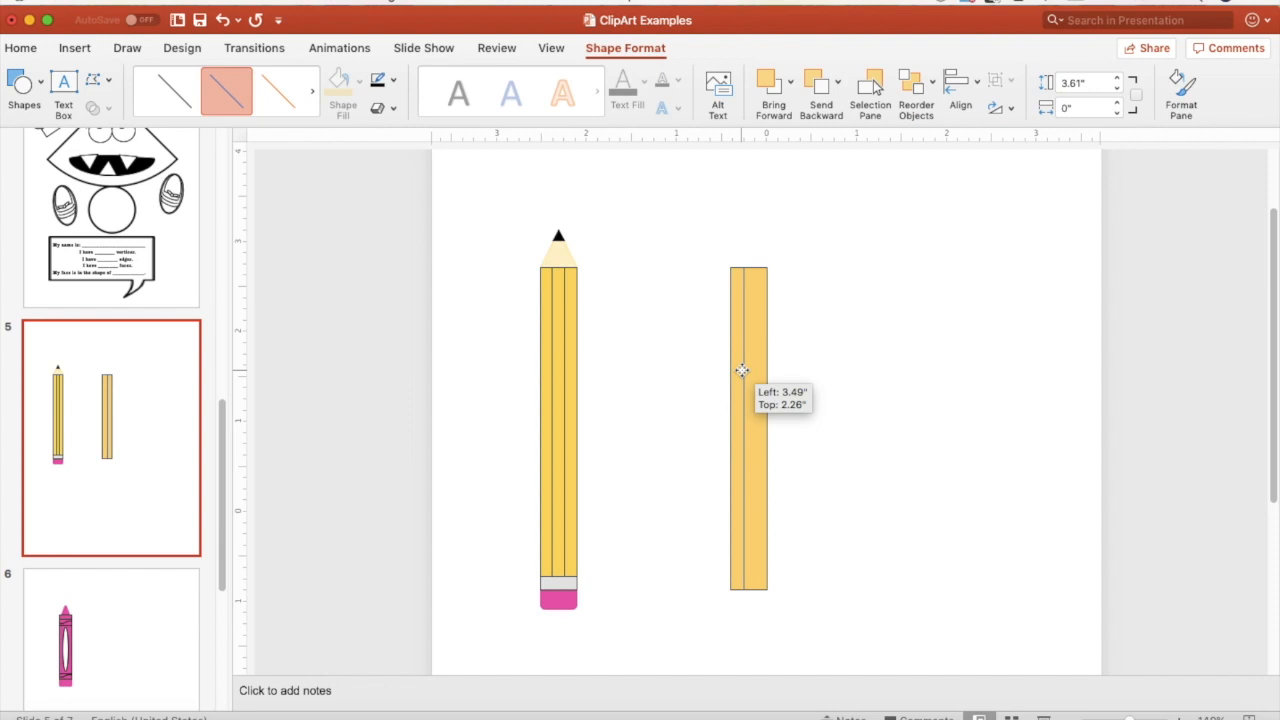
drag(742, 370, 741, 369)
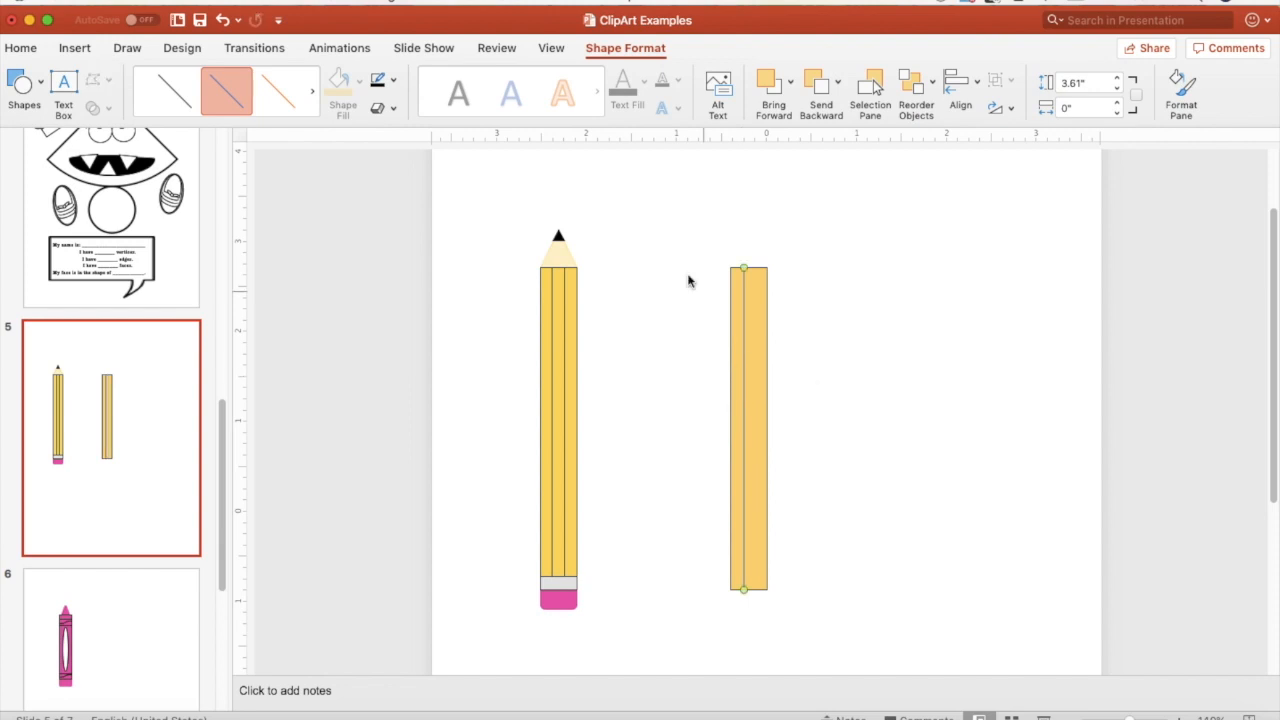
click(381, 87)
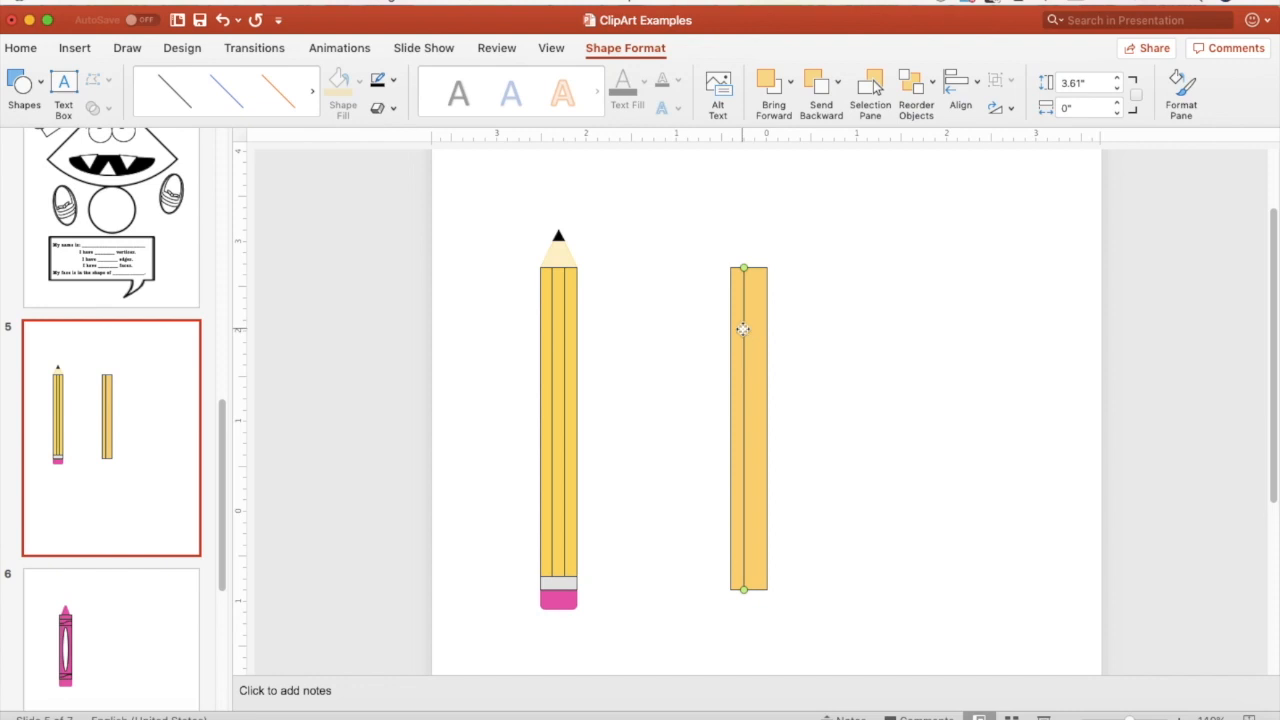
Step: Duplicate the vertical line, space the two lines evenly across the rectangle's width, and select both
key(super+v)
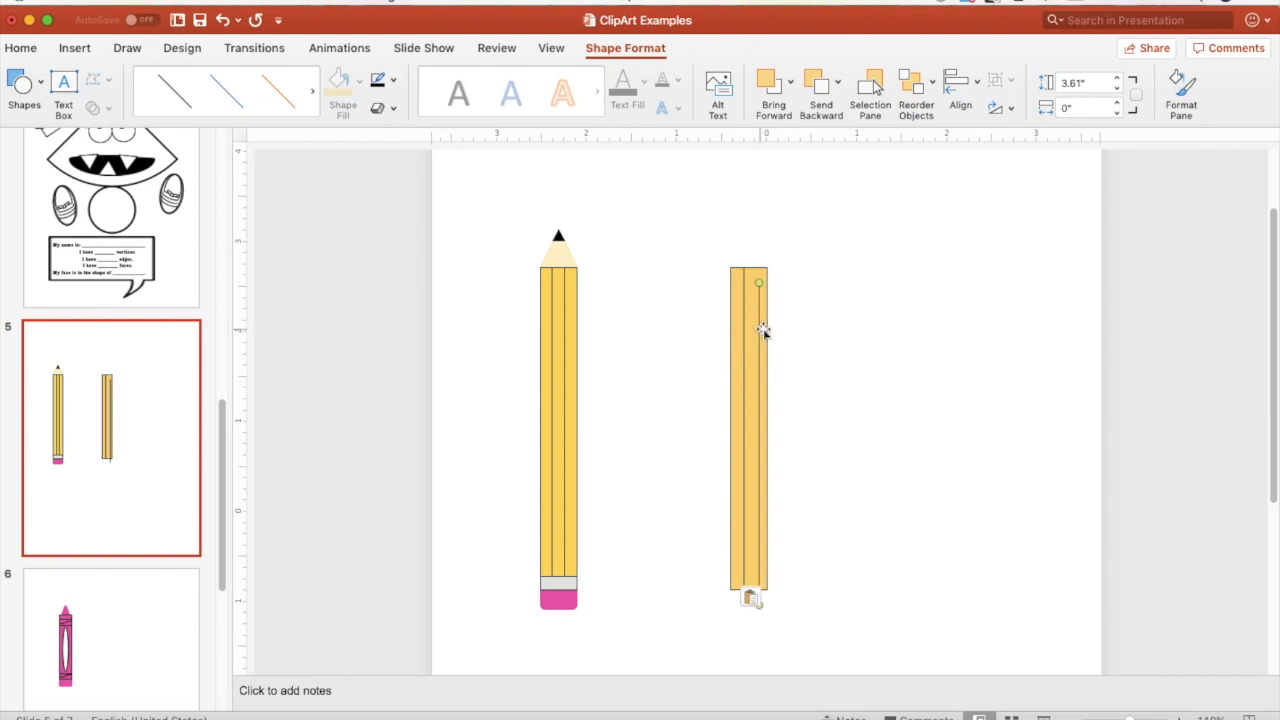
drag(760, 338, 741, 318)
shift+click(755, 322)
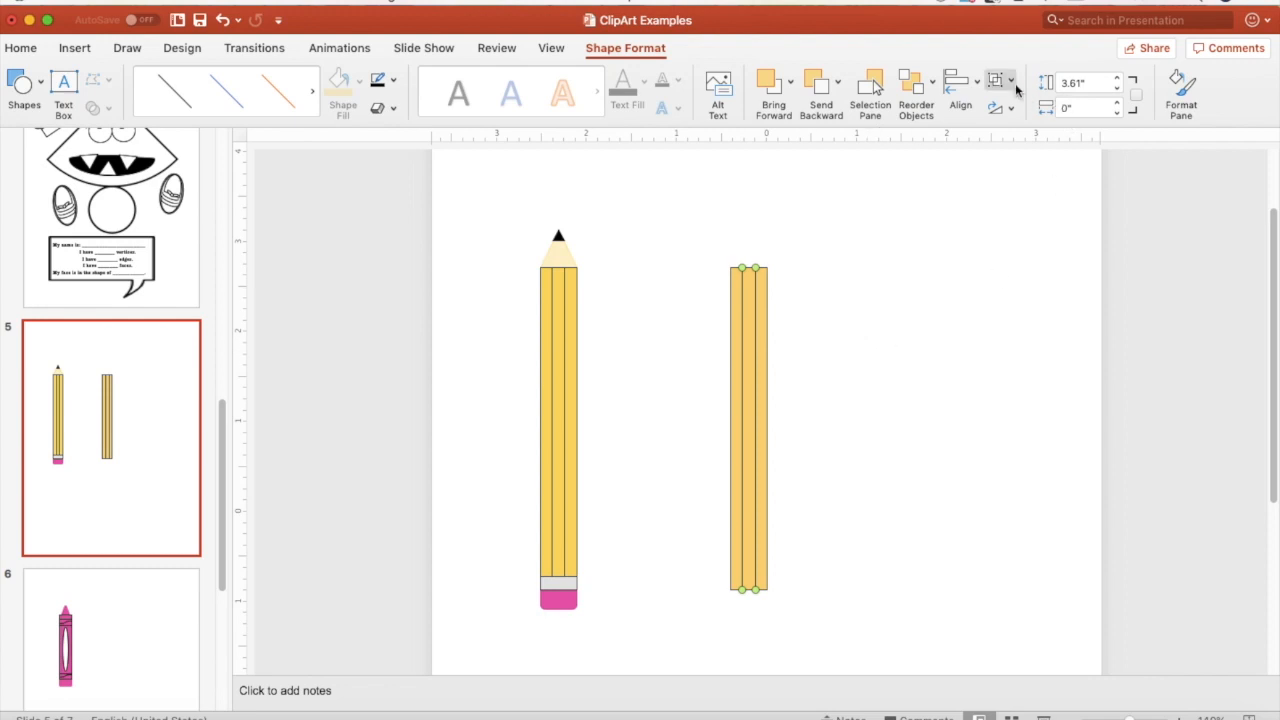
click(974, 84)
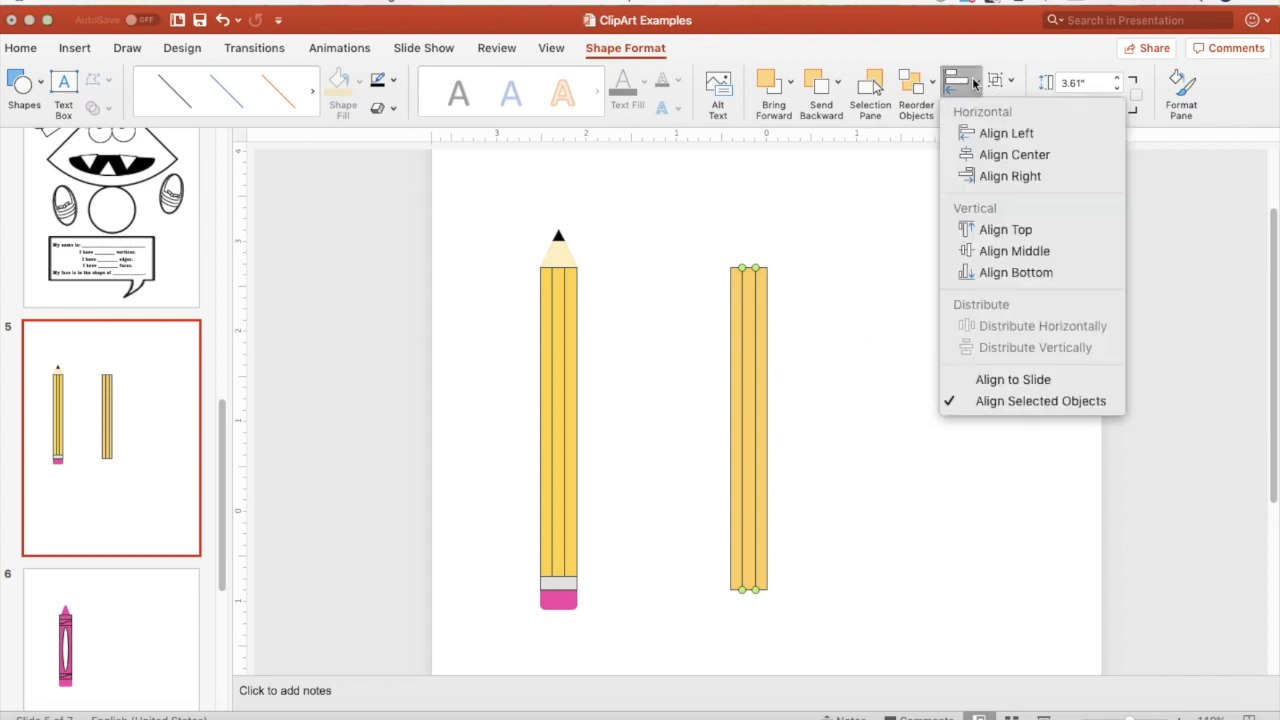
click(1036, 160)
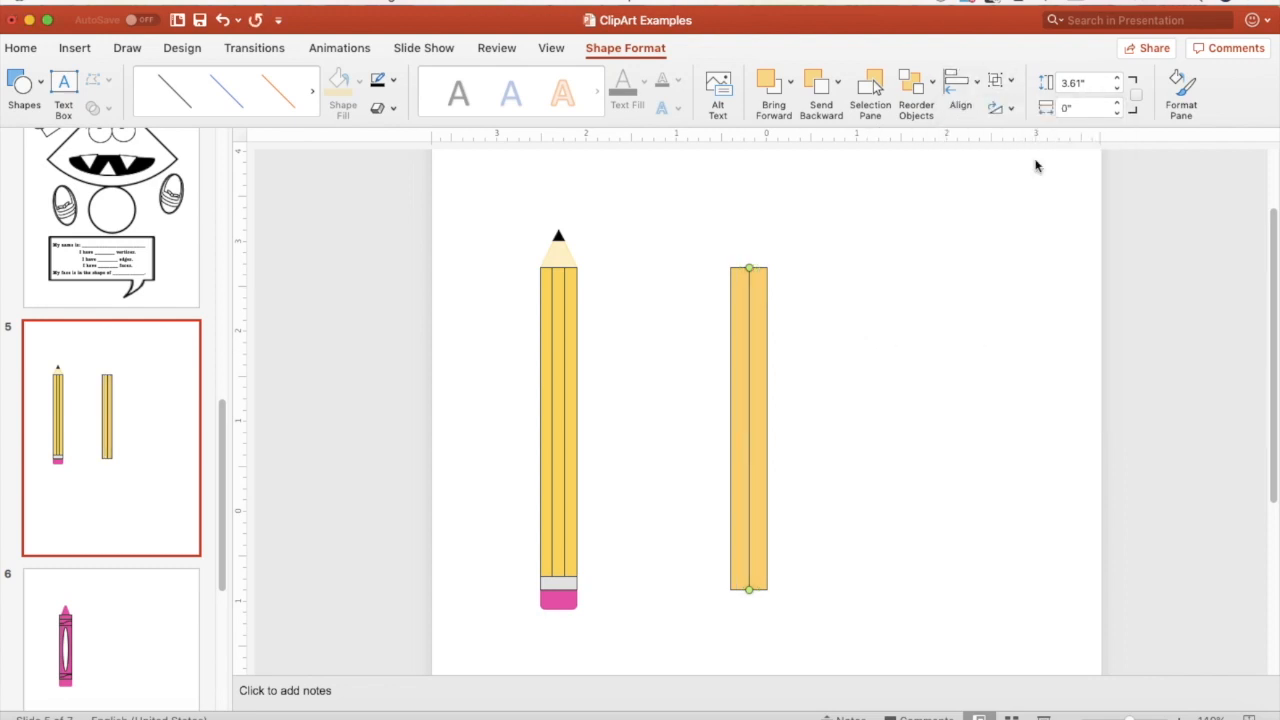
key(super+z)
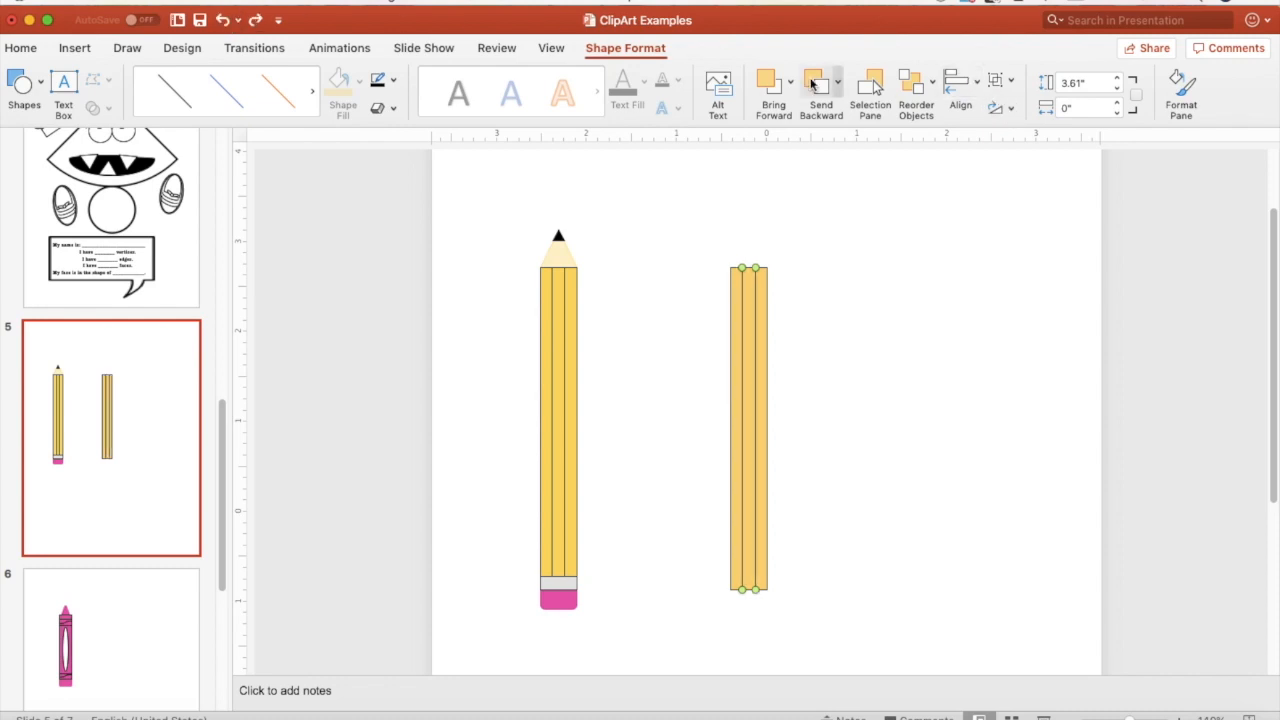
Step: Align the two vertical lines to each other with Align Middle and deselect them
click(972, 82)
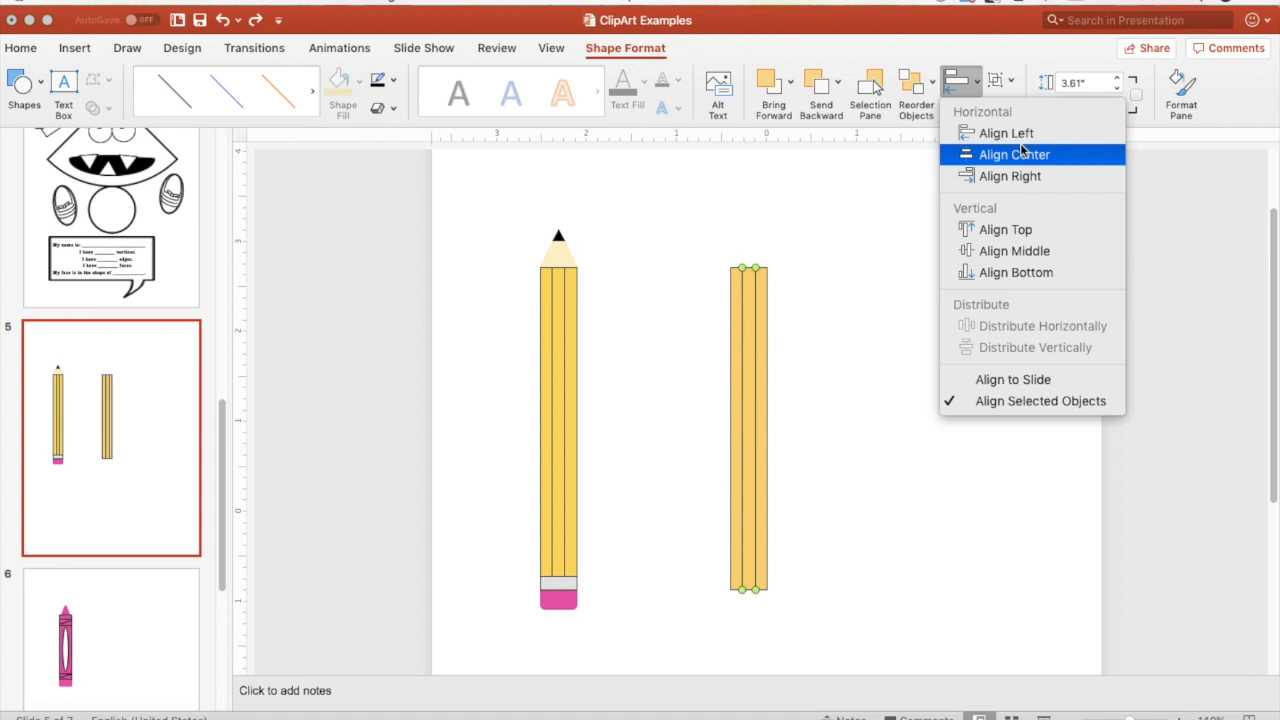
click(1020, 251)
click(924, 317)
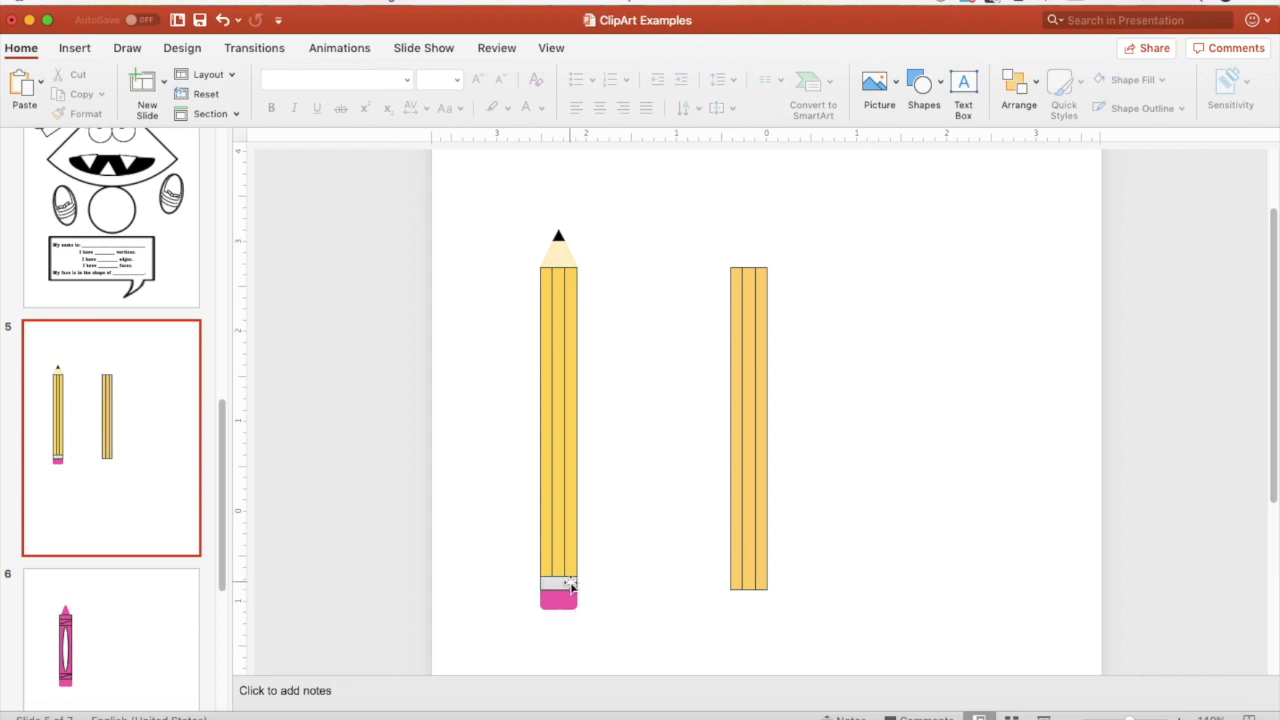
Step: Duplicate the pencil body rectangle and shrink the copy into a short band directly beneath the body
click(78, 49)
click(767, 371)
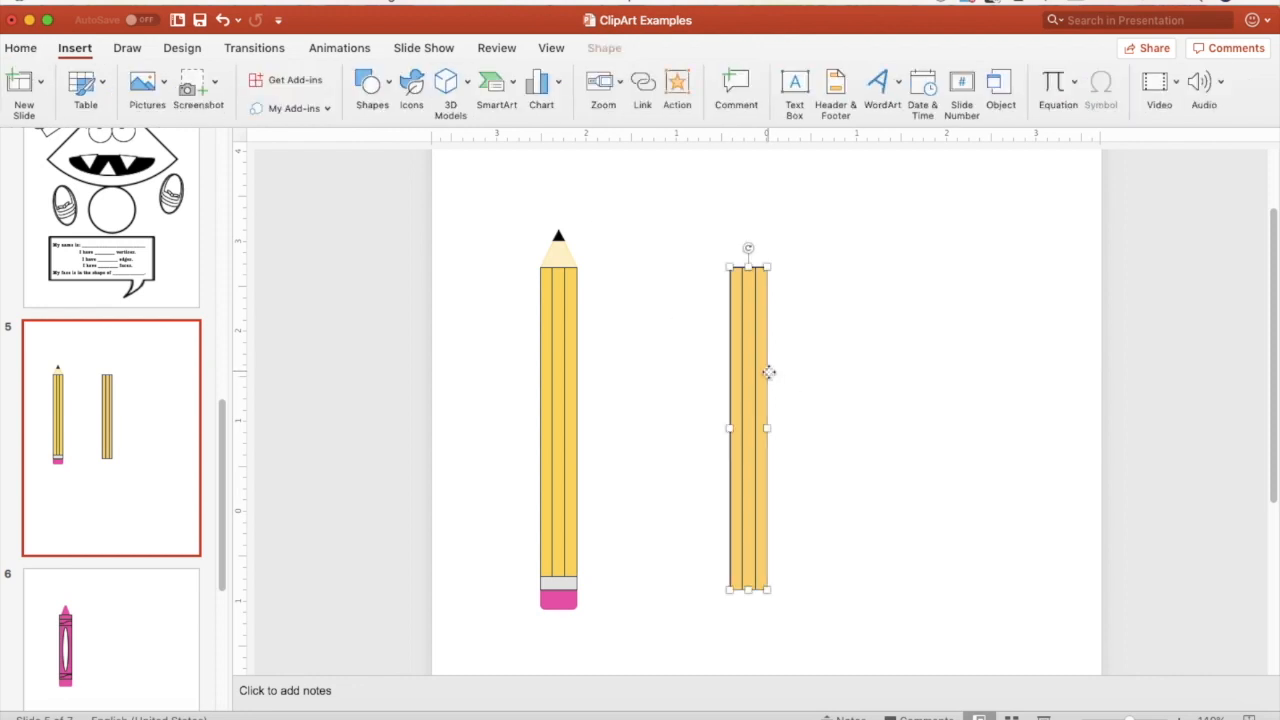
key(super+v)
mouse_move(766, 371)
mouse_down()
mouse_move(758, 330)
mouse_move(749, 343)
mouse_up()
drag(747, 290, 737, 589)
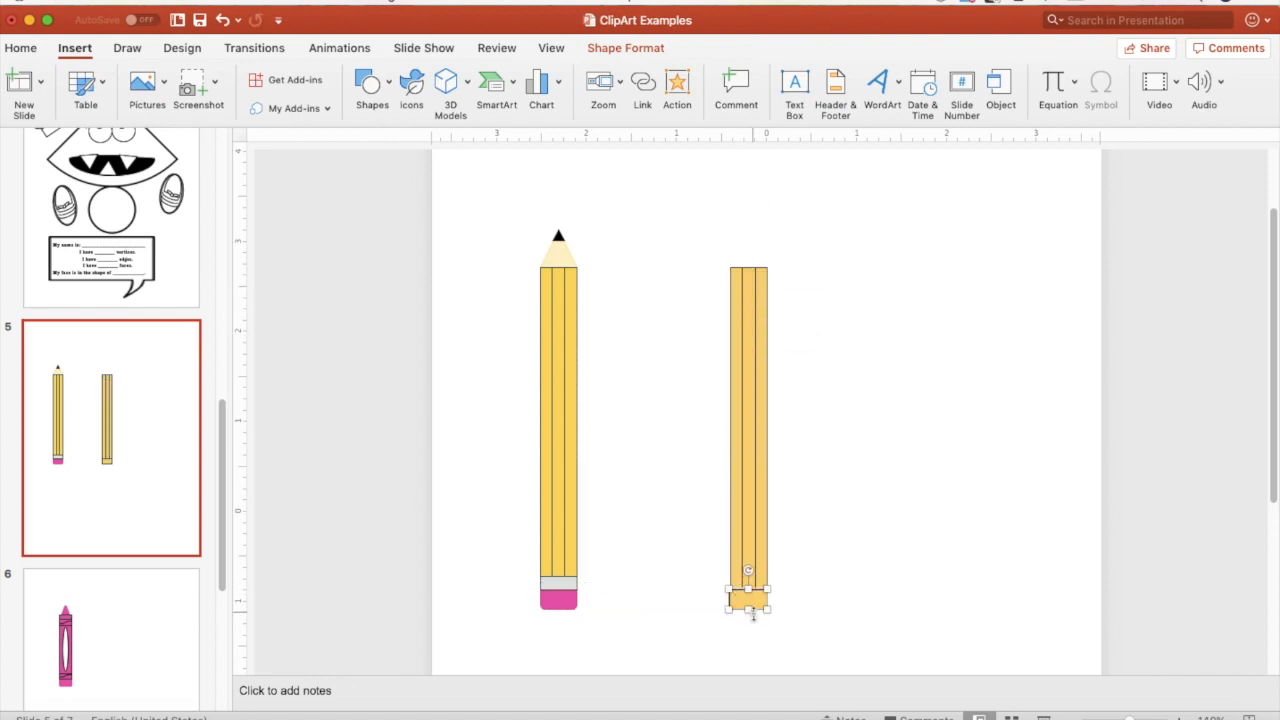
Step: Reduce the height of the short band beneath the pencil body to about 0.15"
click(1180, 718)
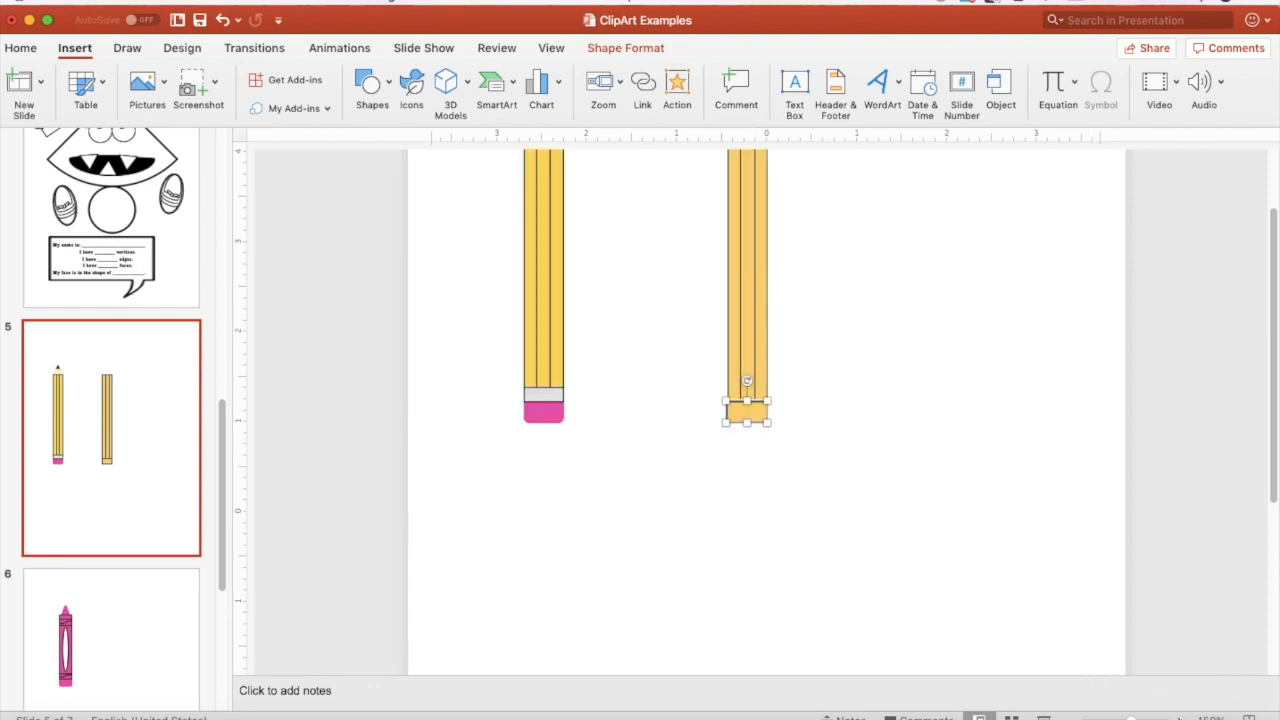
click(1180, 718)
click(1180, 718)
click(1180, 718)
click(1180, 718)
click(1180, 718)
click(1180, 718)
click(1180, 718)
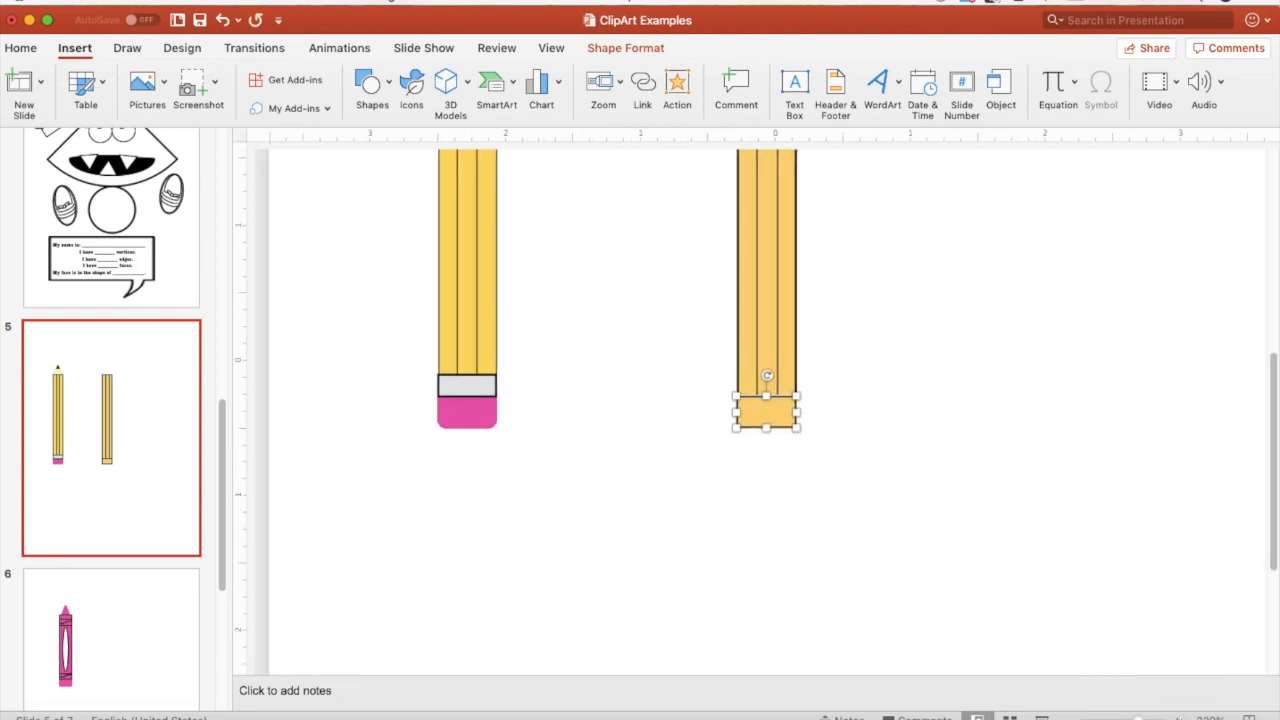
click(1180, 718)
click(1180, 718)
click(1180, 718)
click(1180, 718)
click(1009, 467)
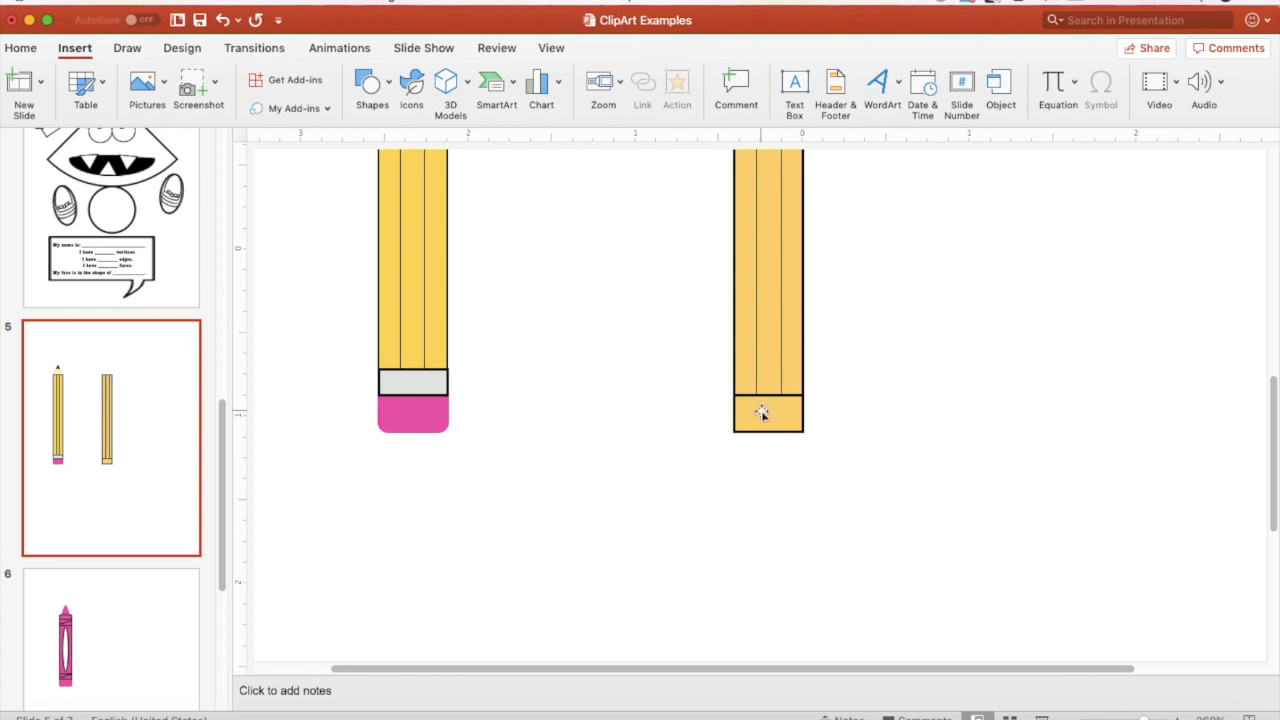
click(771, 414)
drag(771, 430, 771, 421)
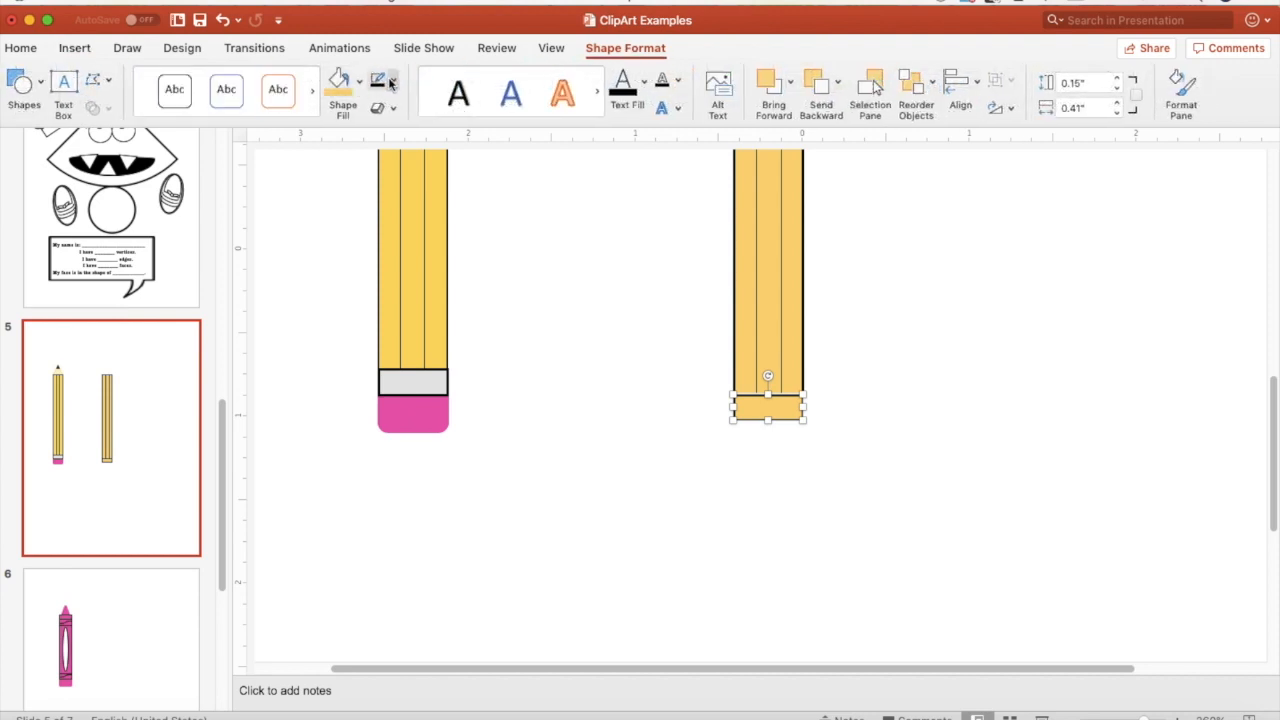
click(391, 83)
click(383, 197)
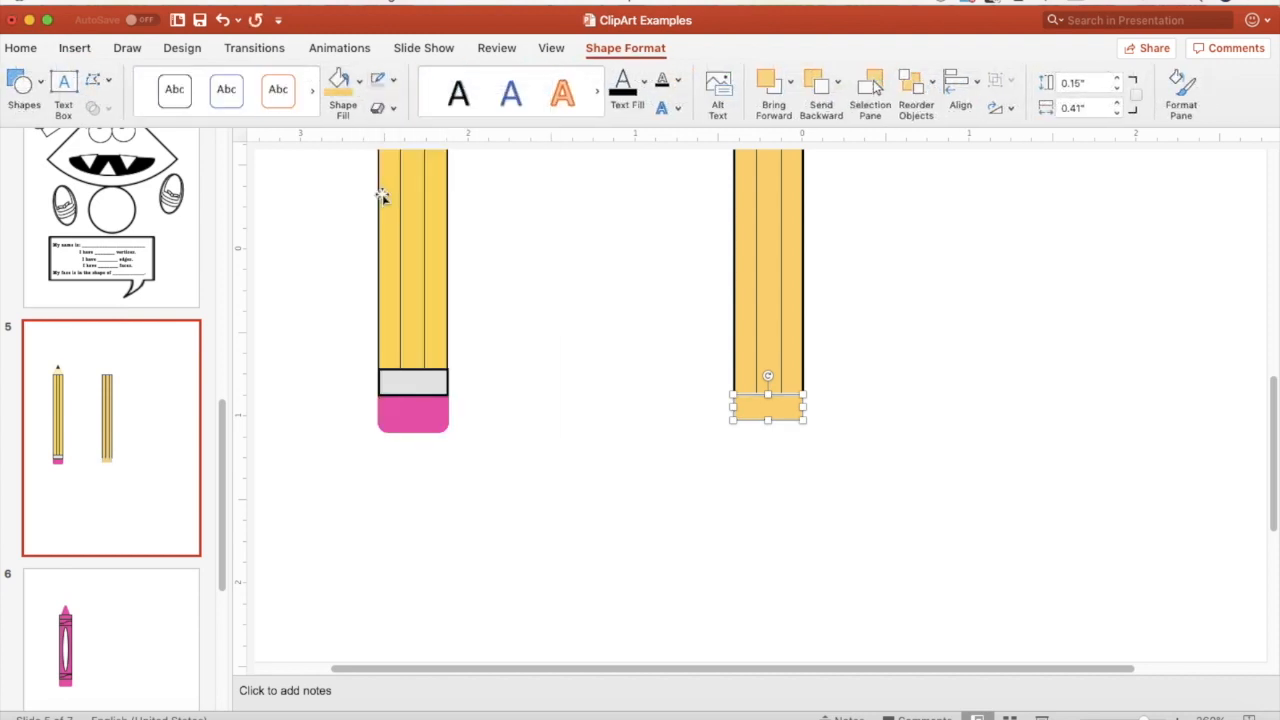
click(391, 83)
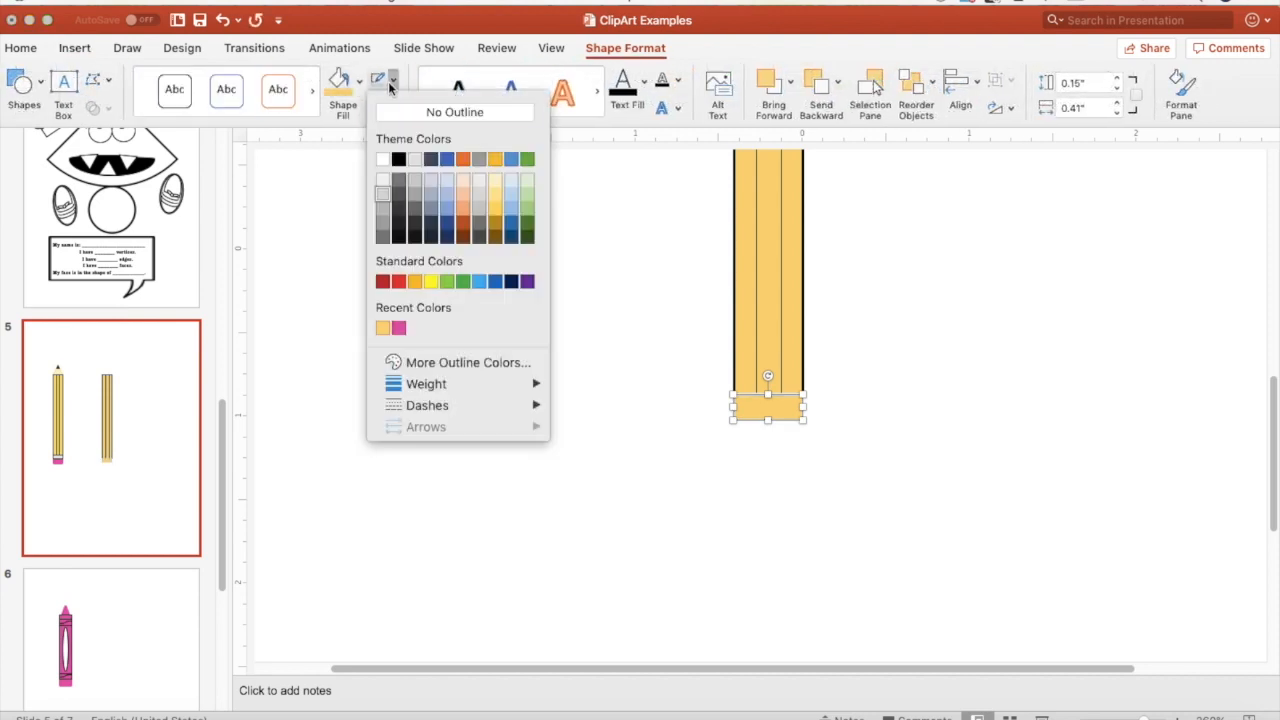
click(398, 158)
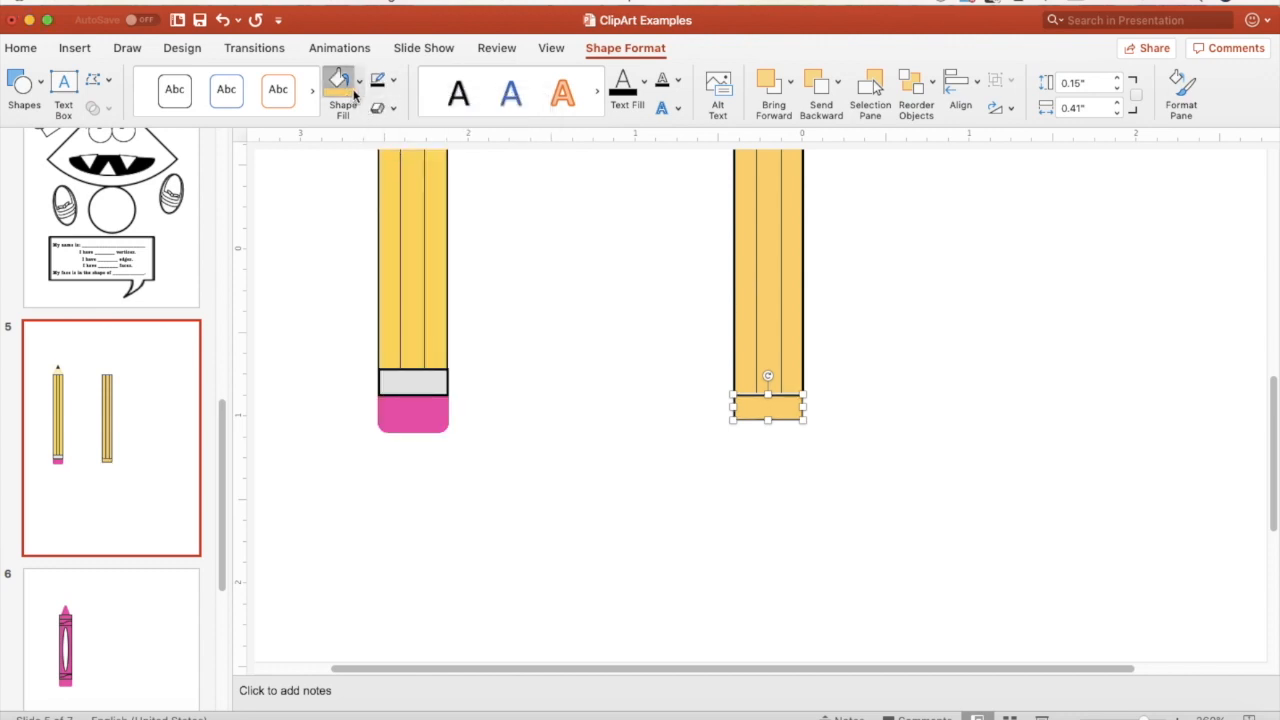
Step: Fill the short band beneath the pencil body with light grey and deselect it
click(357, 85)
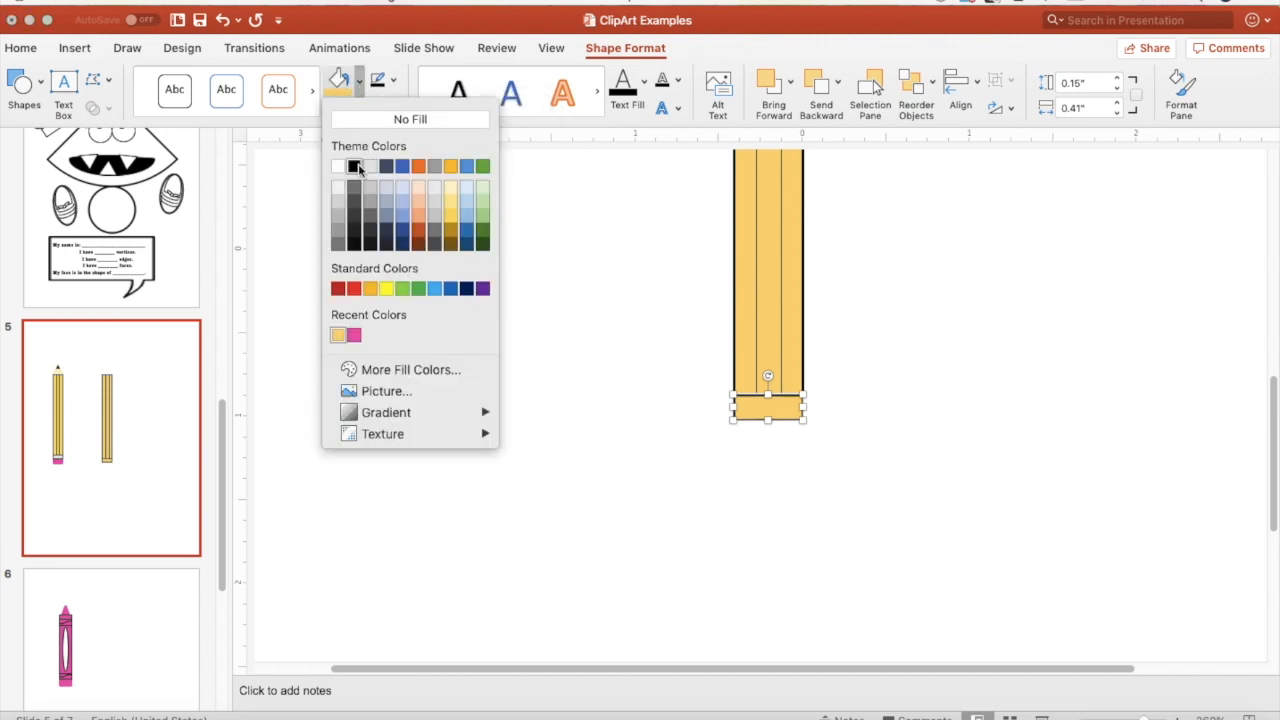
click(346, 205)
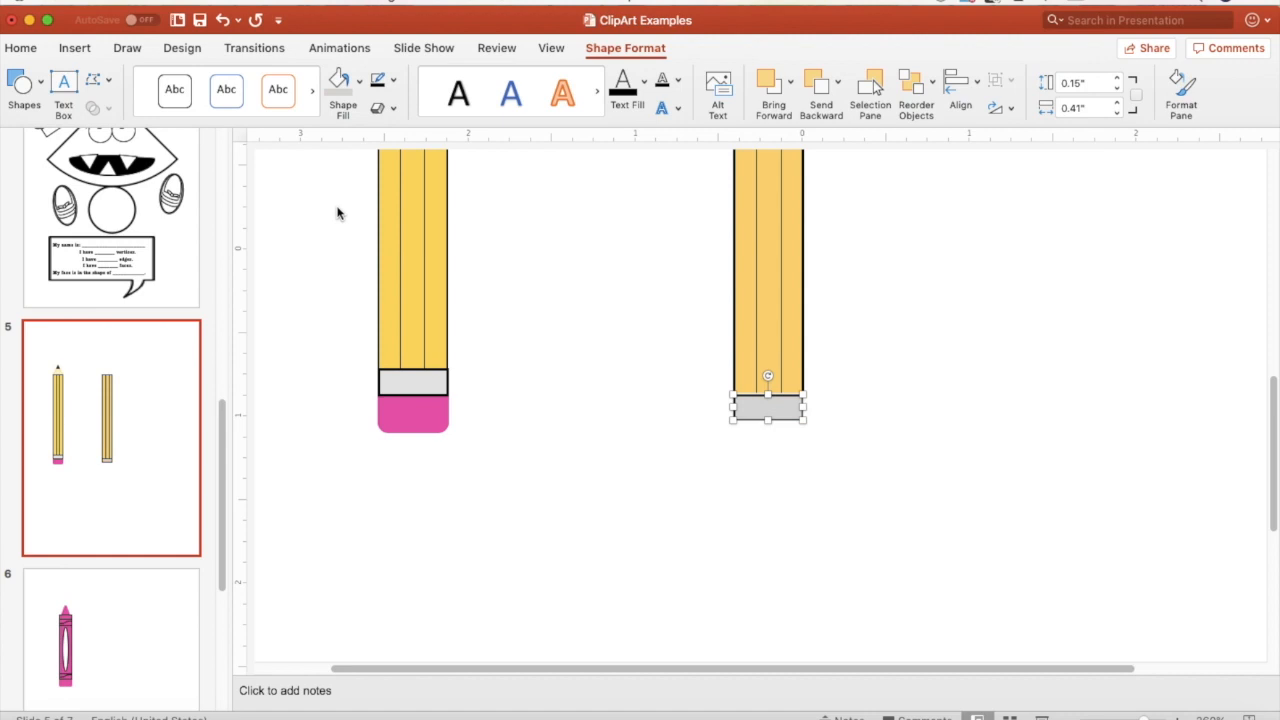
click(616, 326)
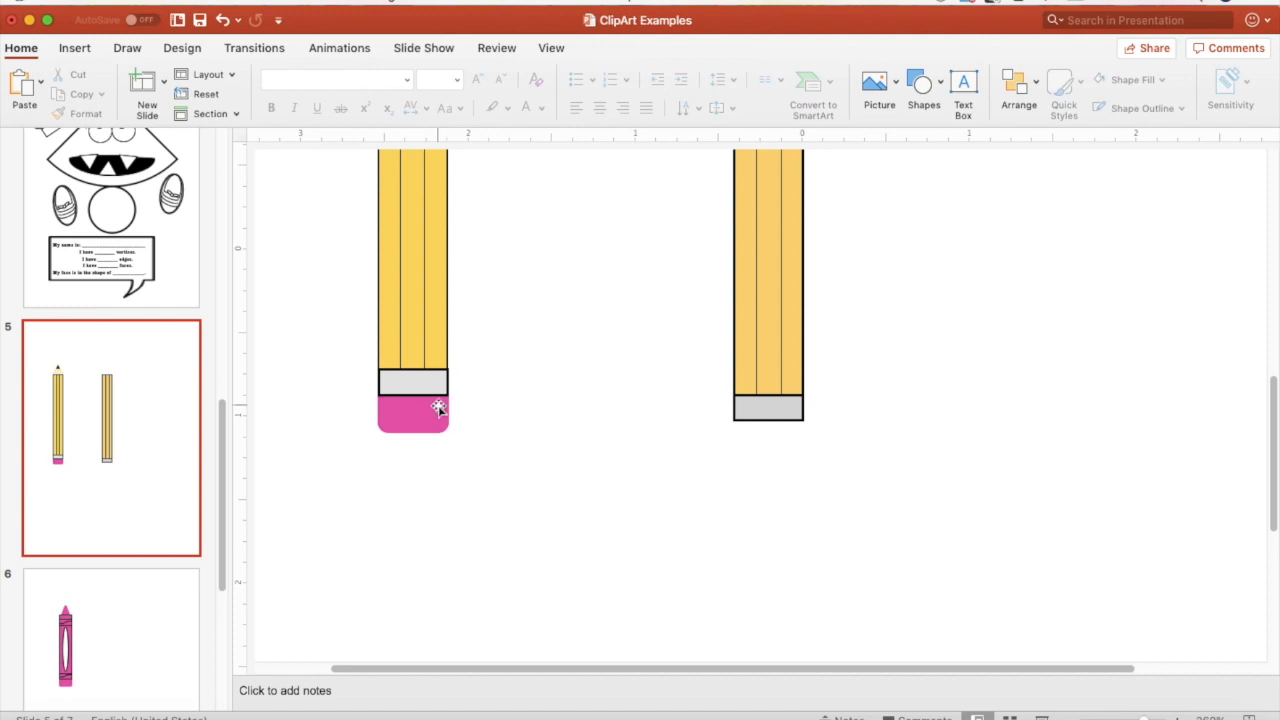
Step: Draw a rounded rectangle about 0.41" wide and 0.31" high over the grey band, extending below it as the eraser
click(88, 56)
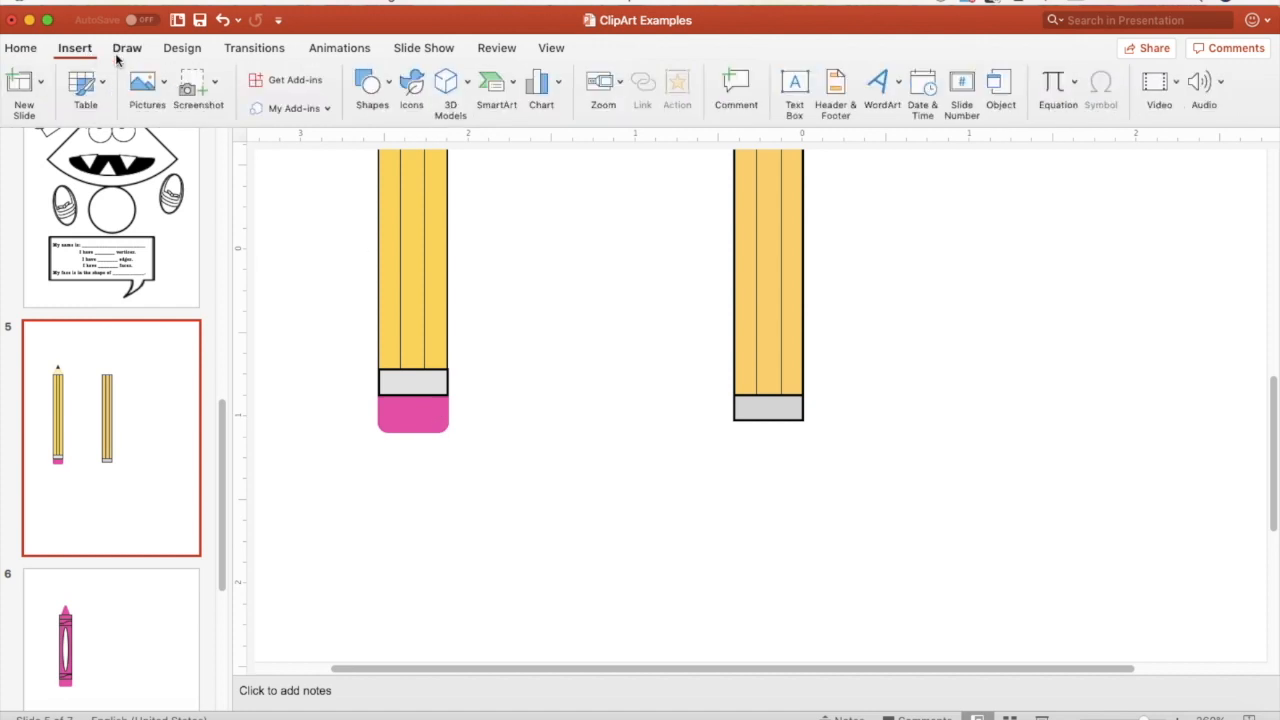
click(385, 87)
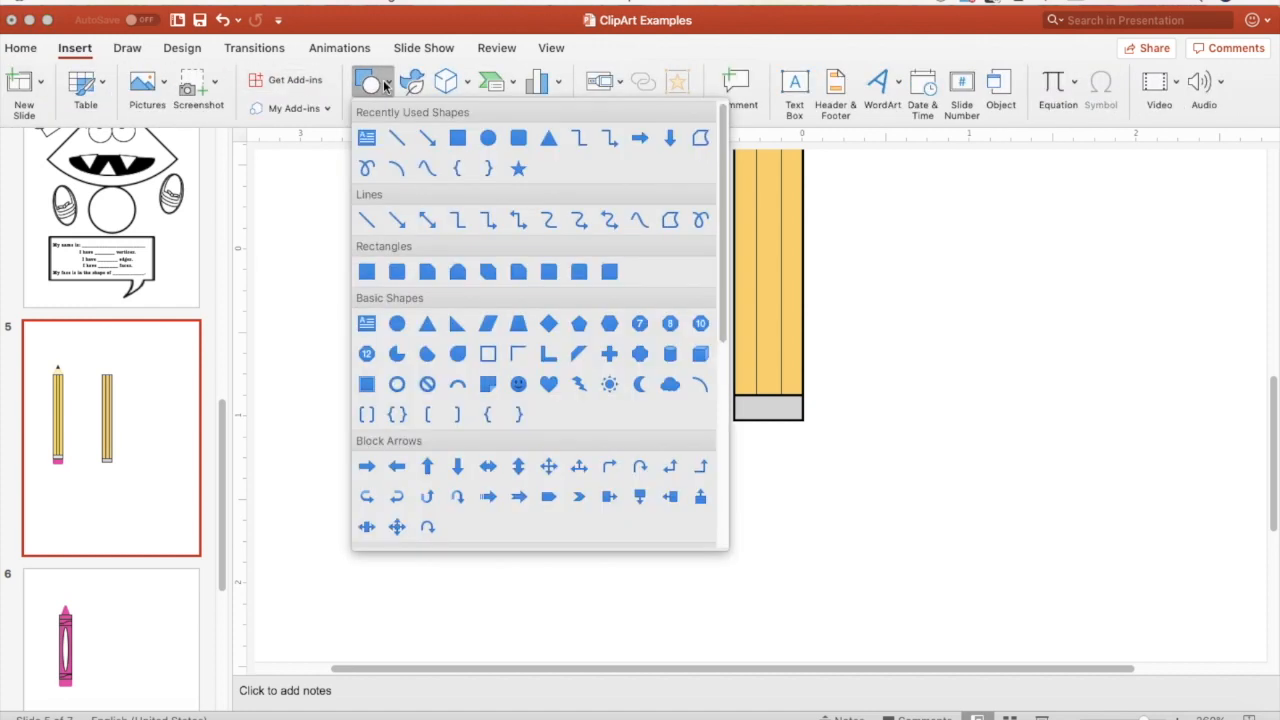
click(521, 140)
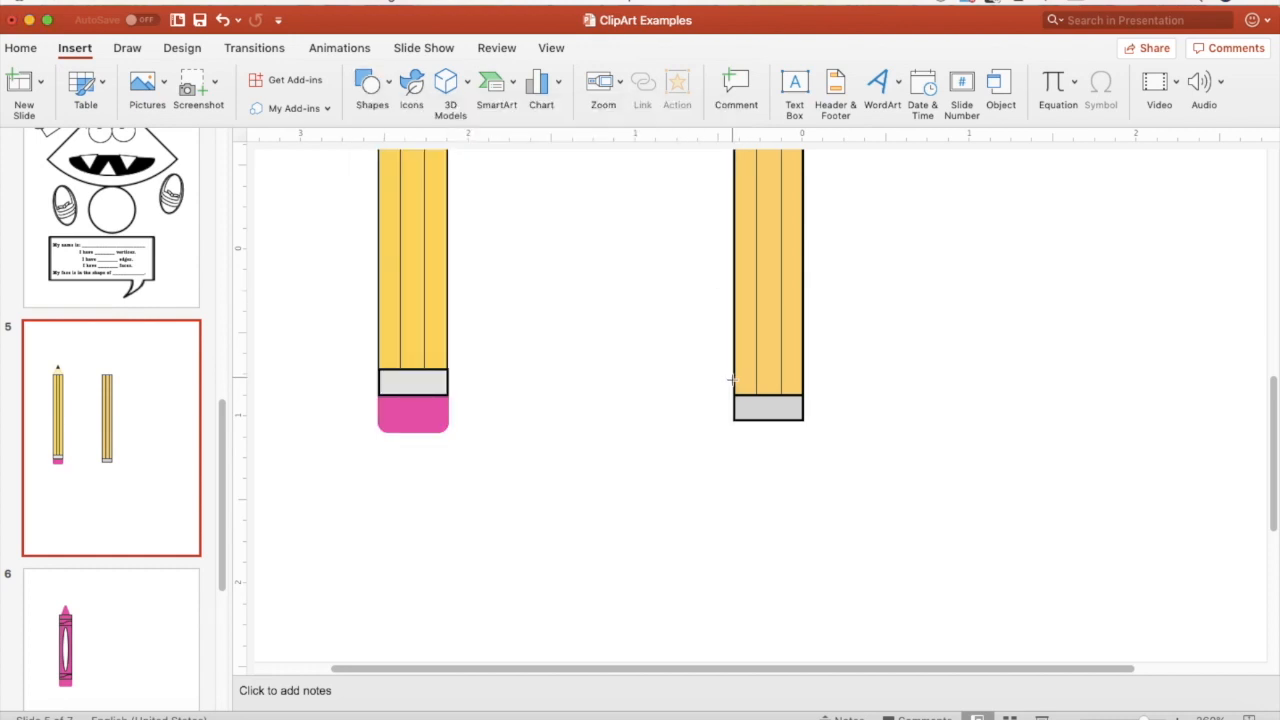
drag(734, 396, 799, 444)
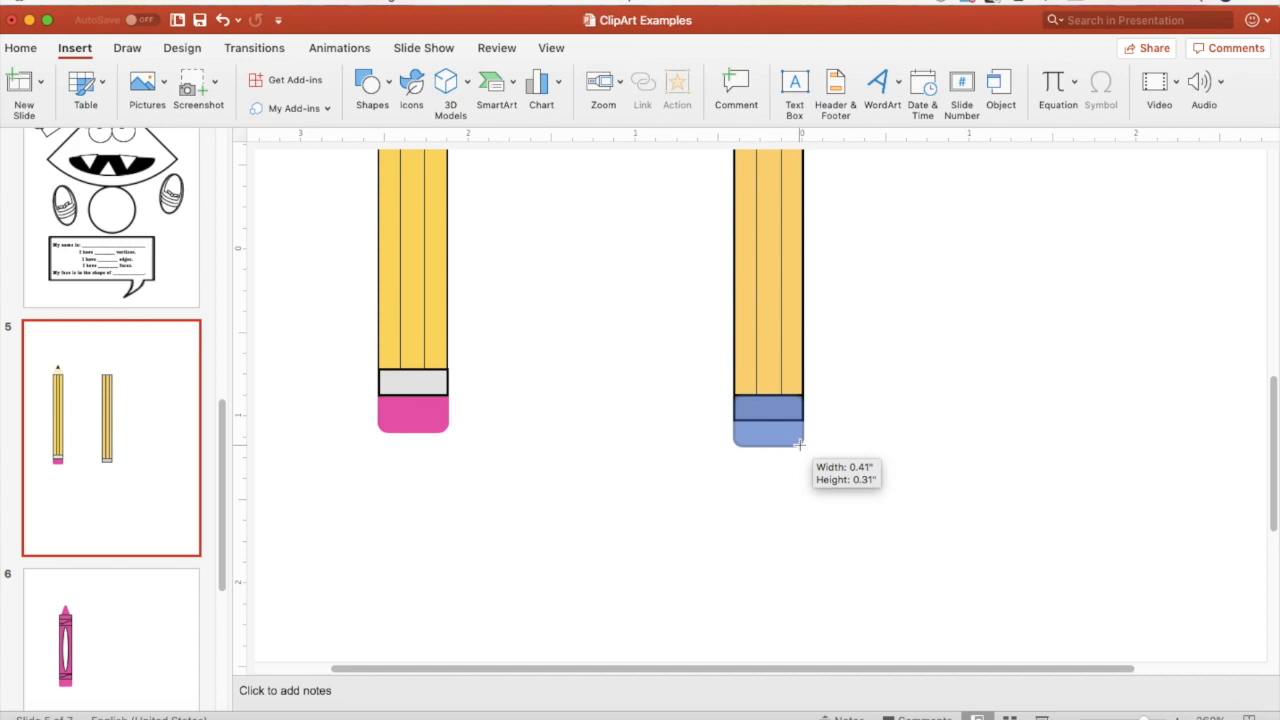
drag(799, 444, 799, 444)
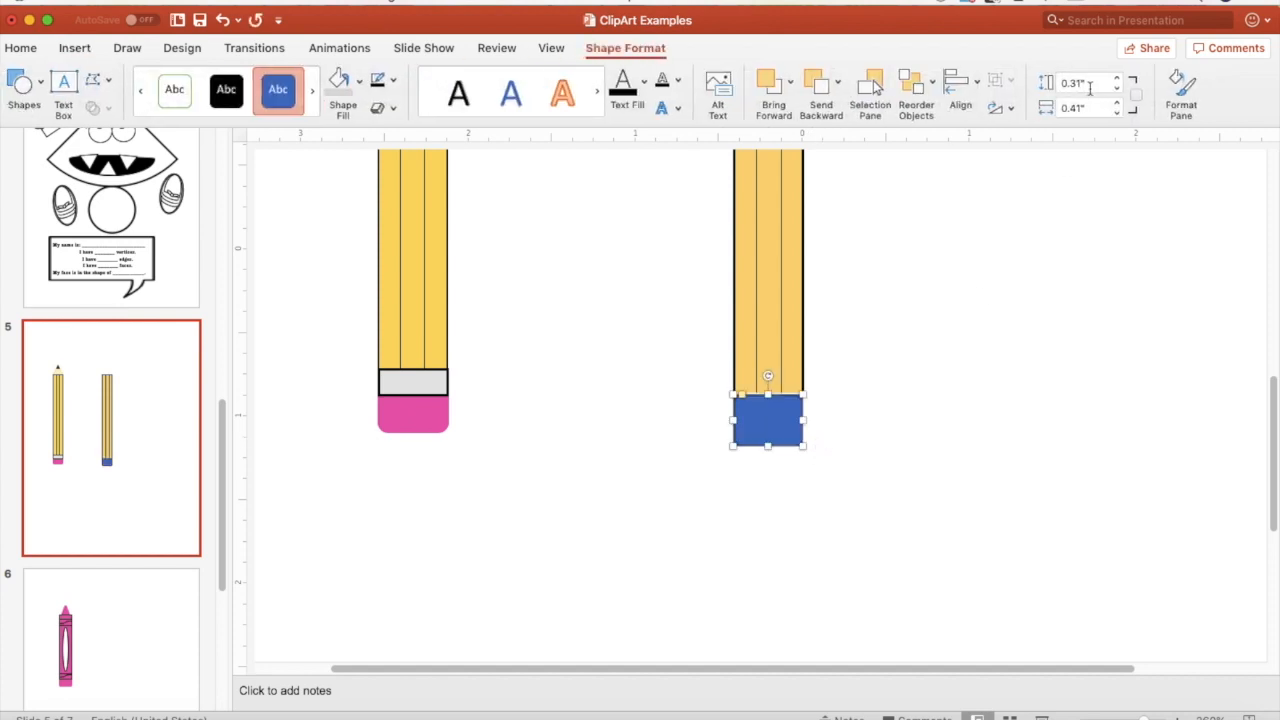
Step: Give the eraser shape the recently used pink as both its fill and its outline colour, and deselect it
click(765, 320)
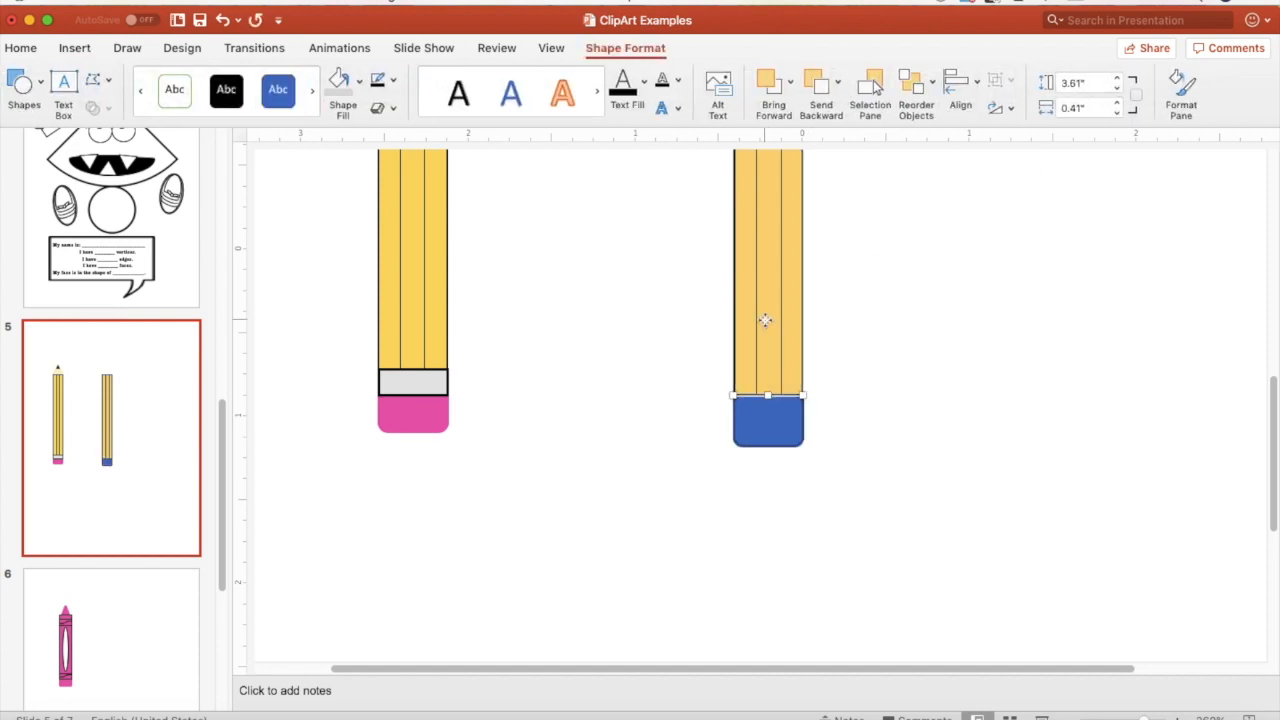
click(782, 430)
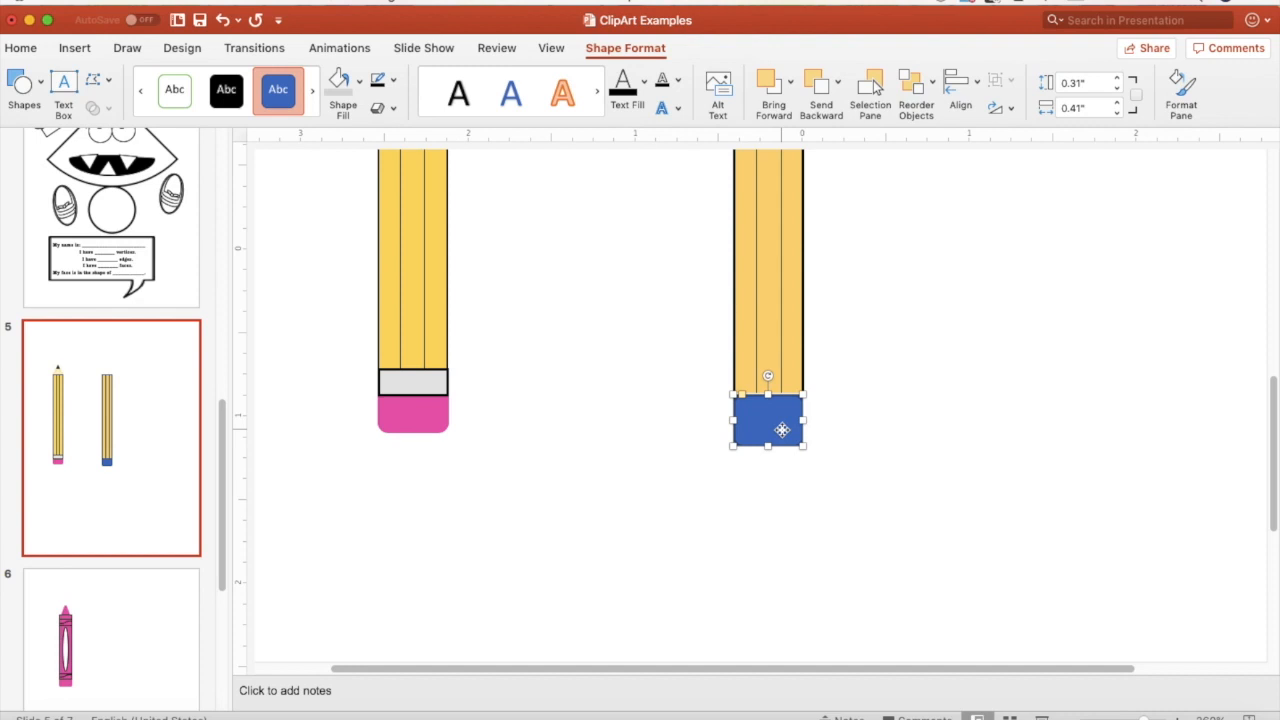
click(361, 84)
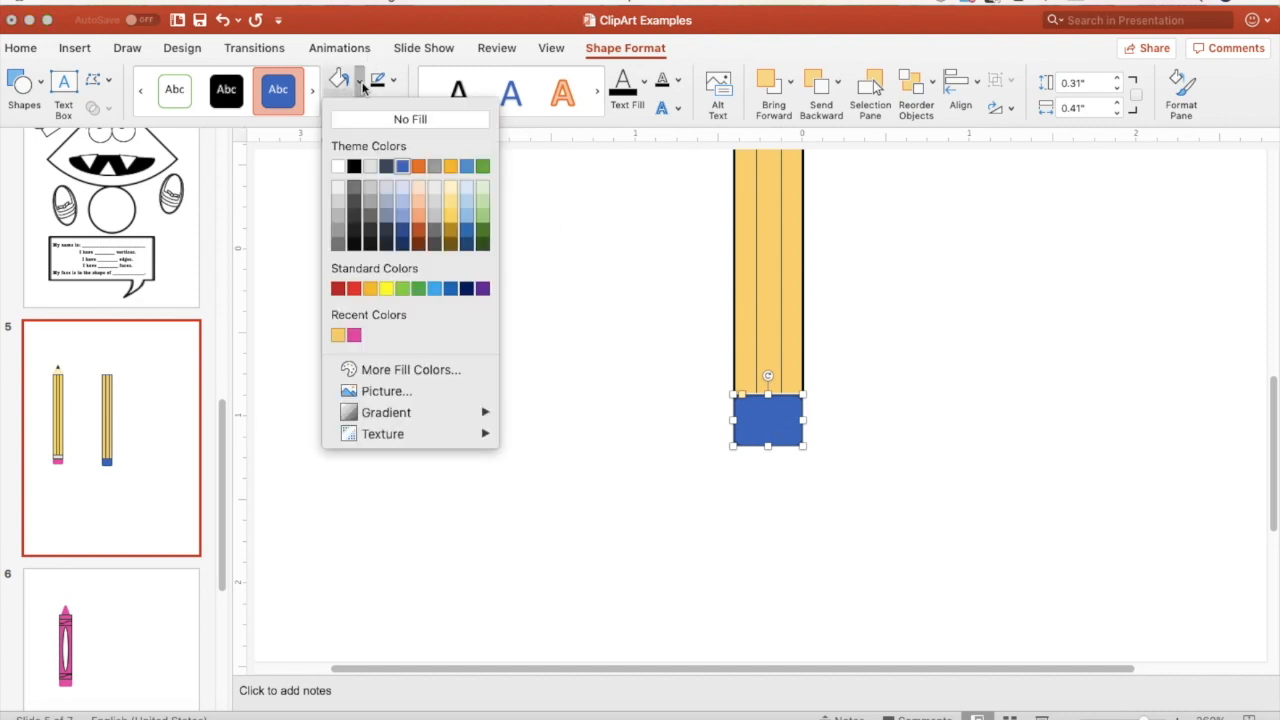
click(355, 335)
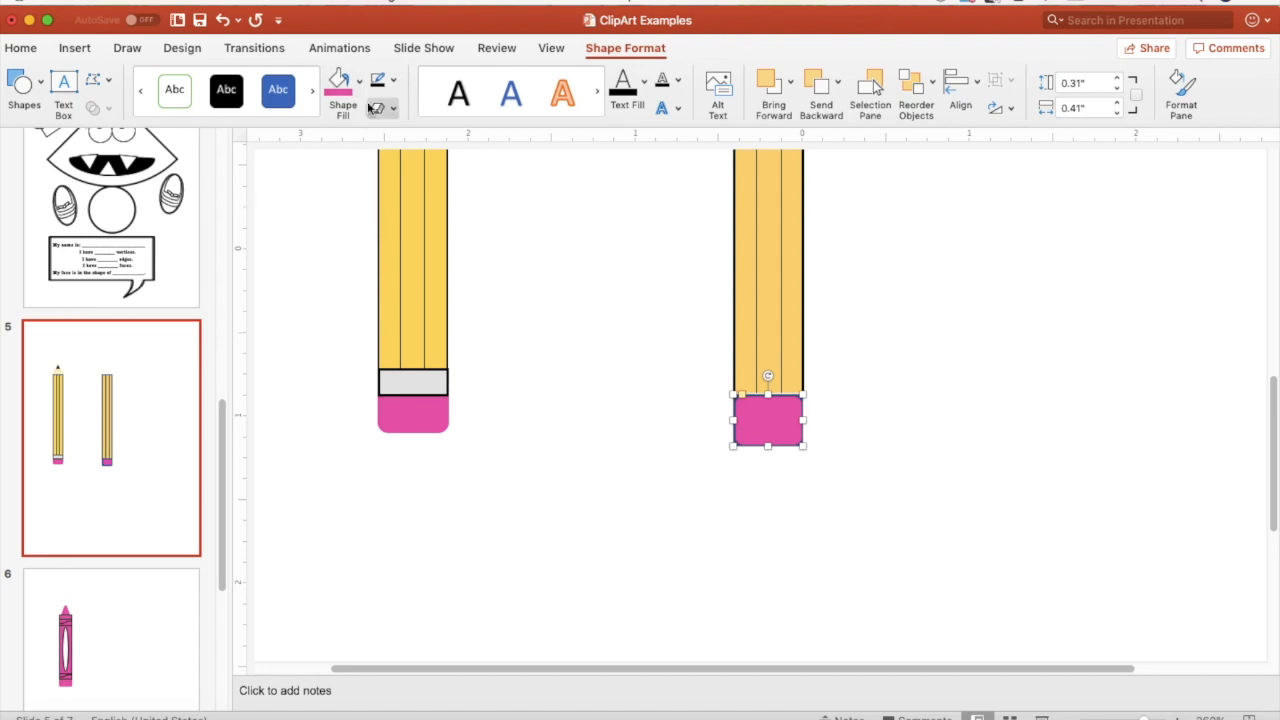
click(395, 80)
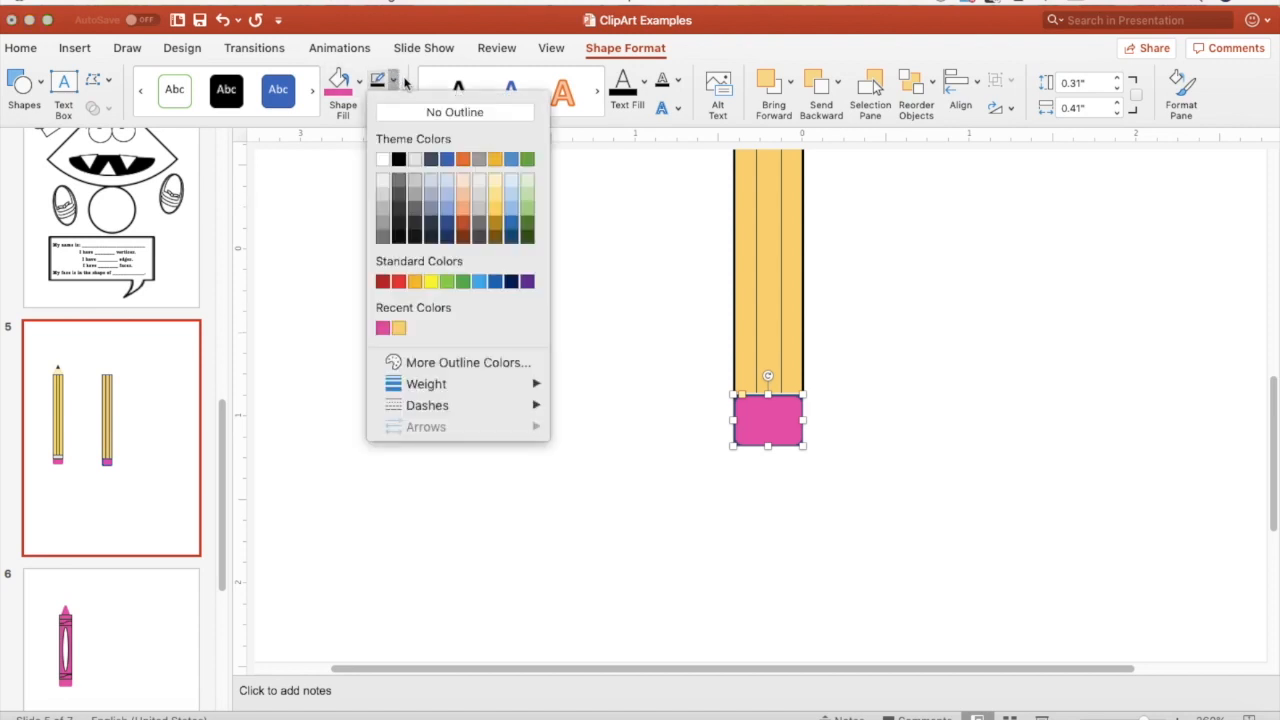
click(384, 329)
click(957, 400)
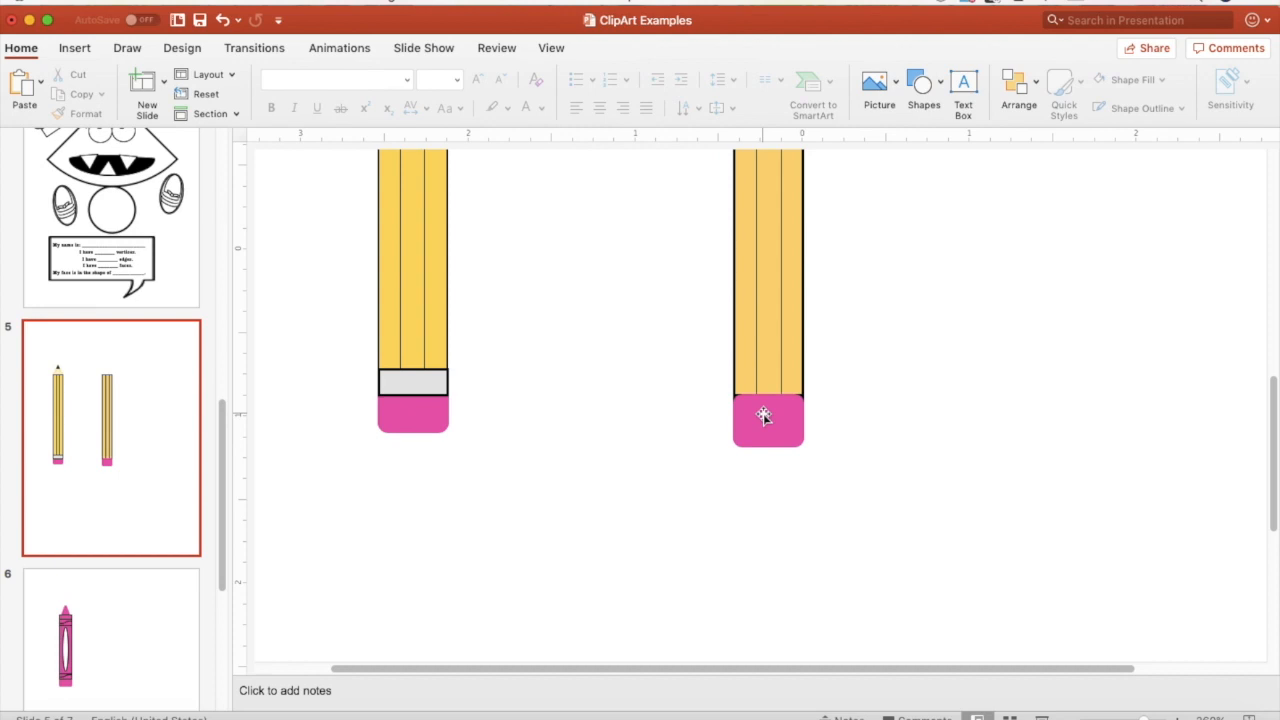
Step: Send the pink eraser to the back so it sits behind the grey band, and deselect it
click(763, 415)
right_click(763, 415)
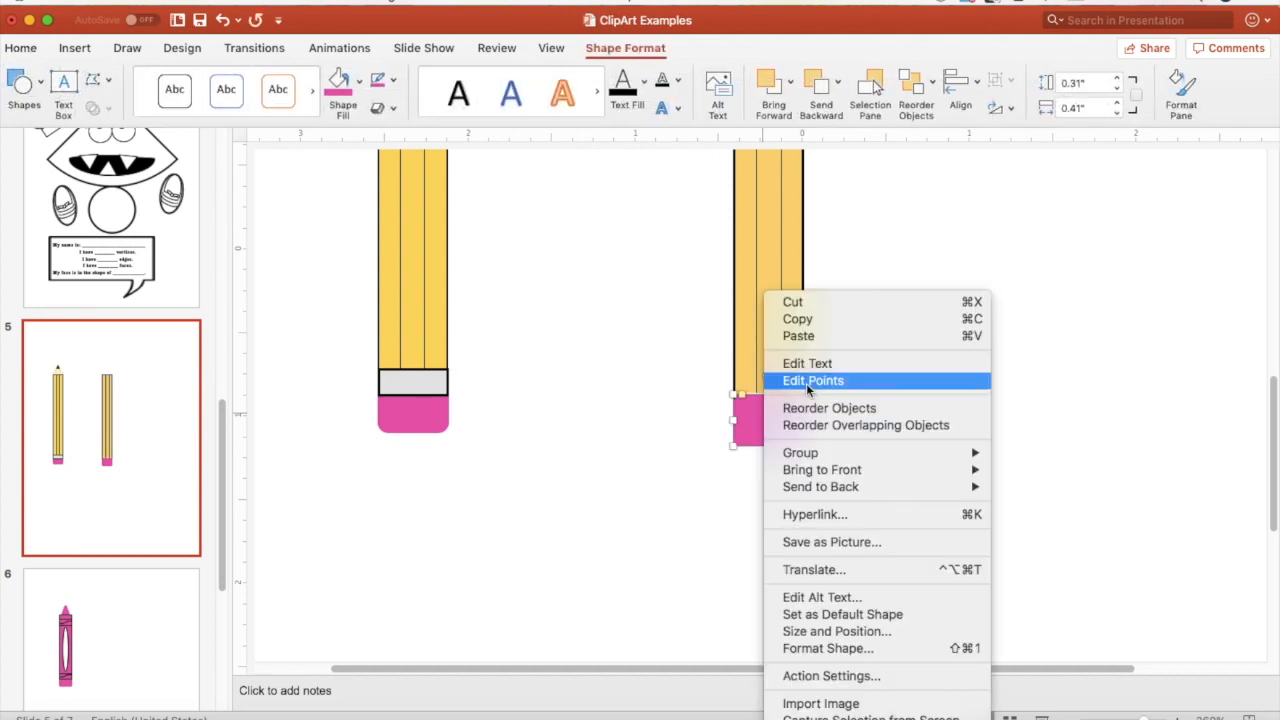
click(1132, 306)
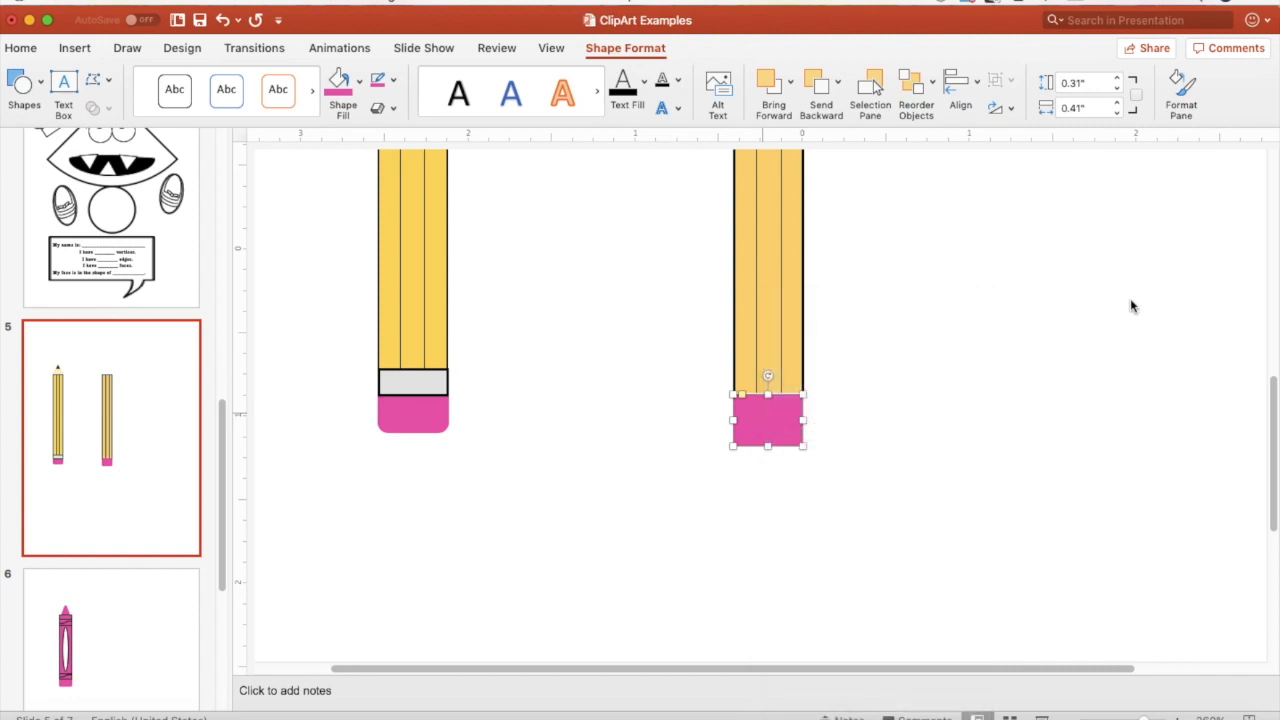
click(932, 80)
click(906, 279)
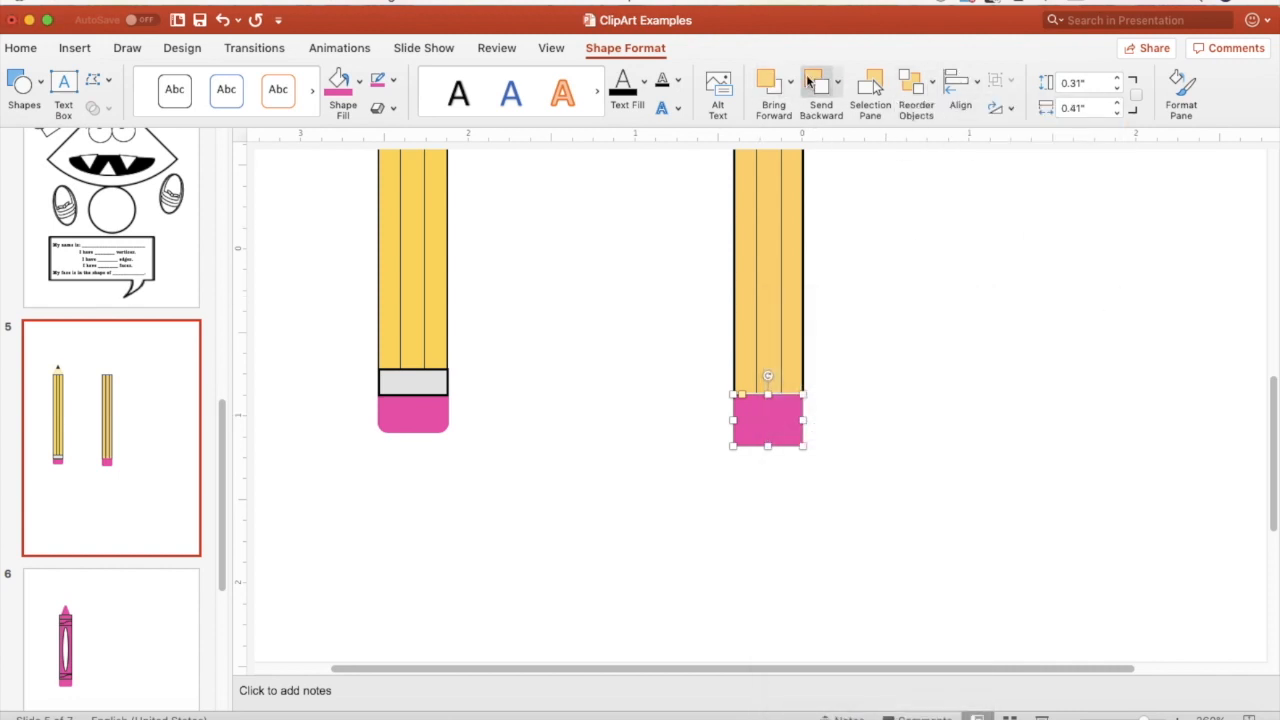
click(839, 81)
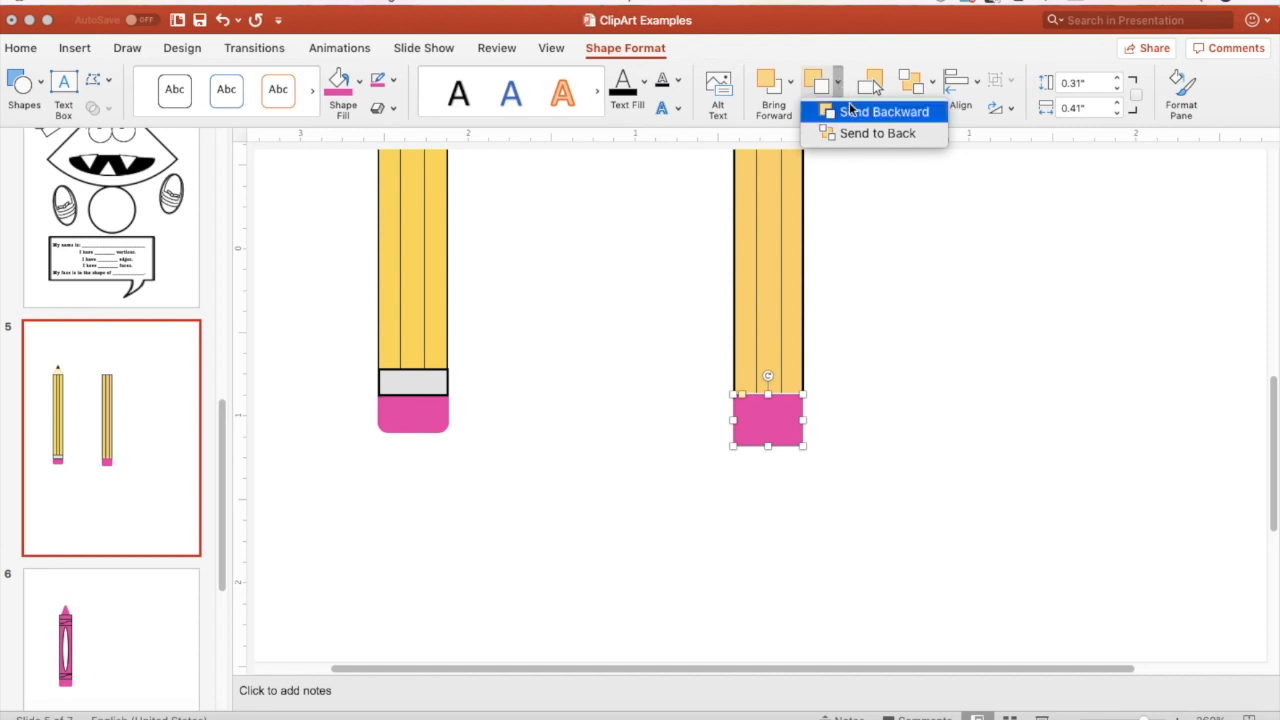
click(851, 135)
click(862, 332)
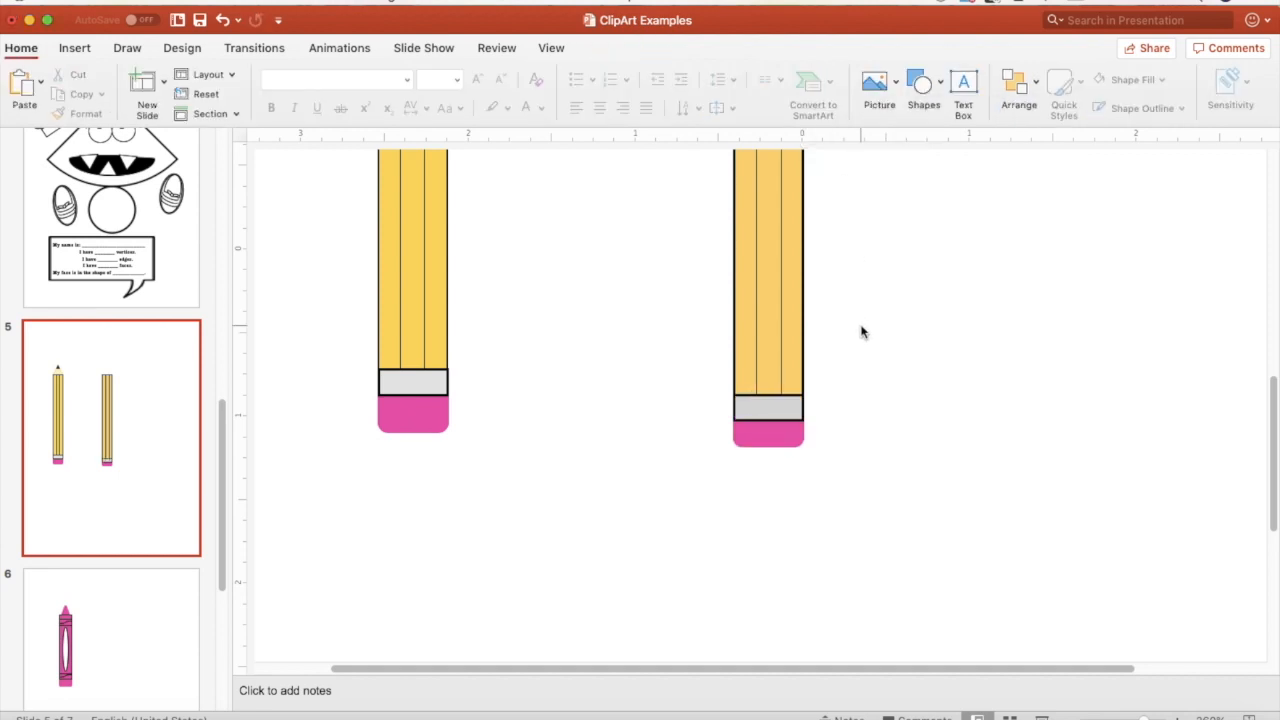
Step: Stretch the pink eraser slightly downward to a height of about 0.34" and deselect it
click(768, 430)
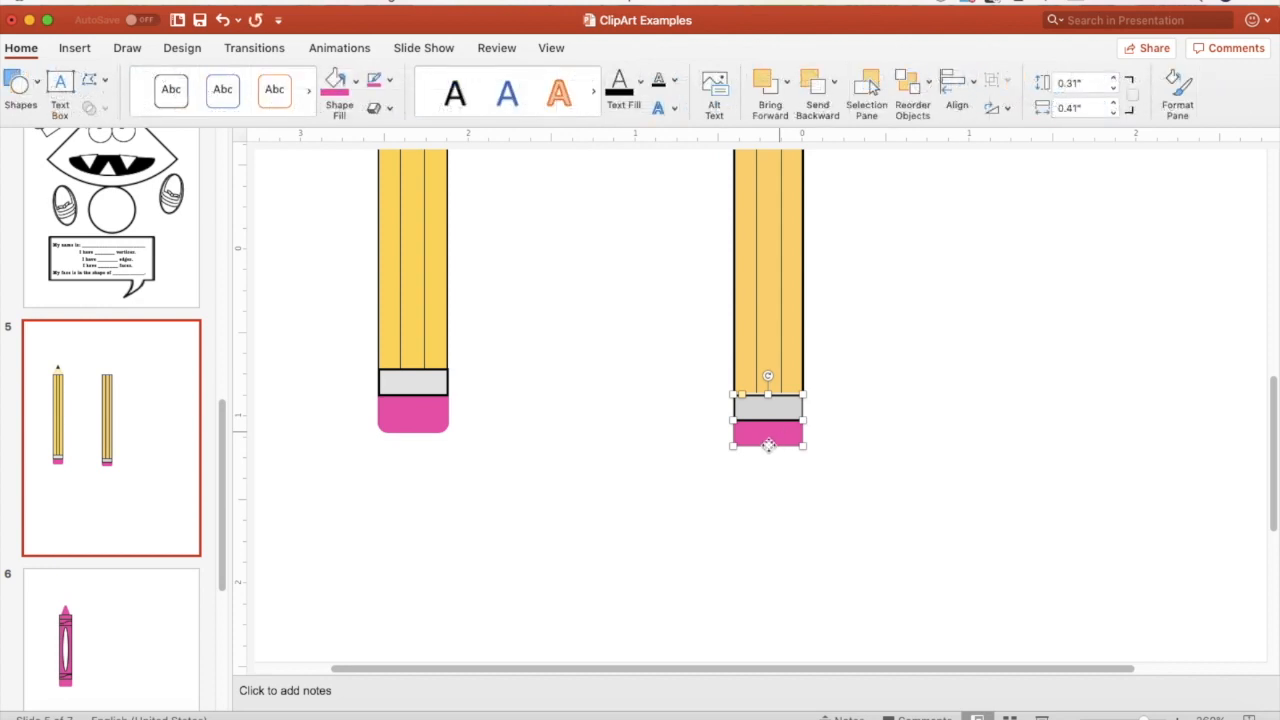
drag(768, 445, 767, 451)
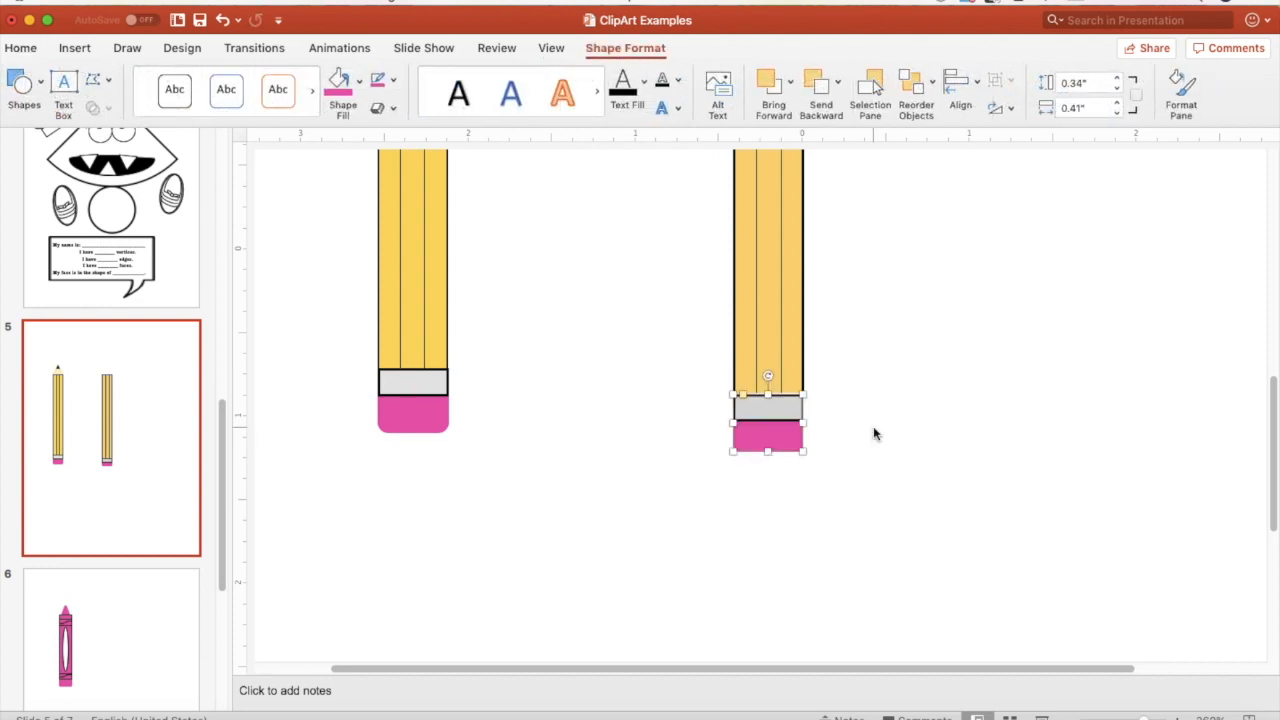
click(874, 434)
Step: Draw a triangle about 0.41" wide and 0.36" high on the upper end of the new pencil's body
scroll(874, 434, up, 10)
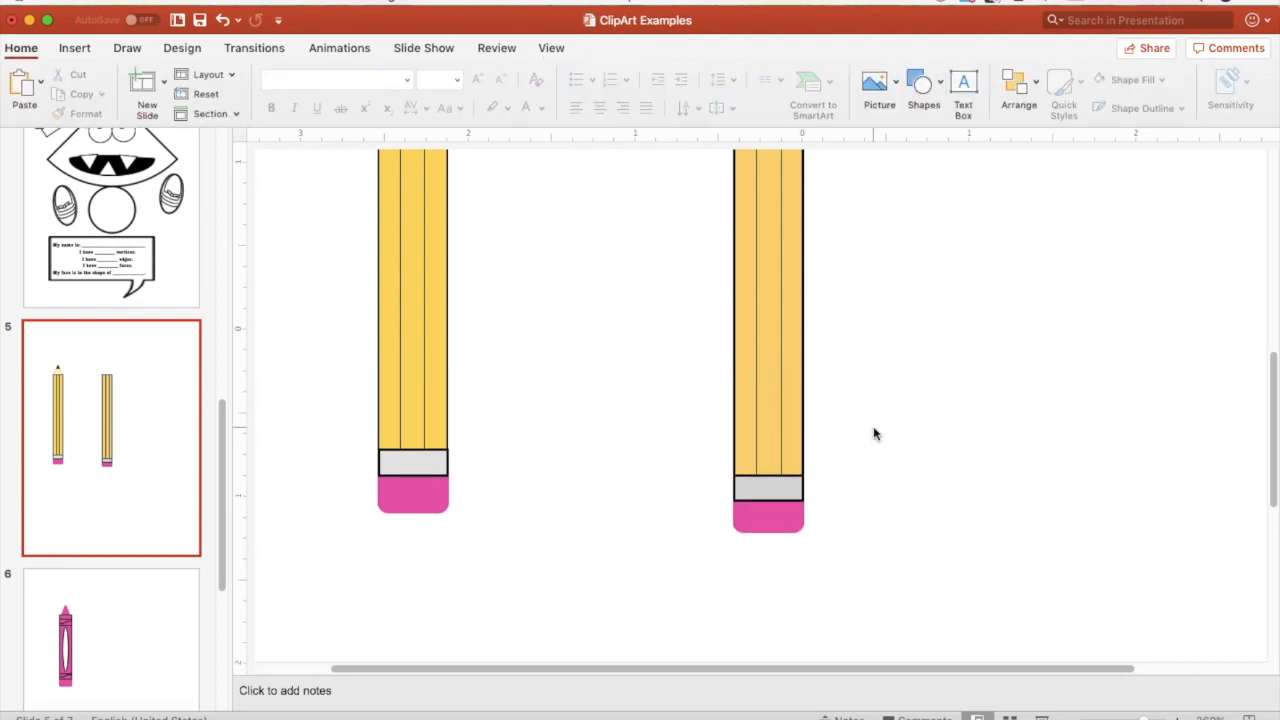
scroll(874, 434, up, 5)
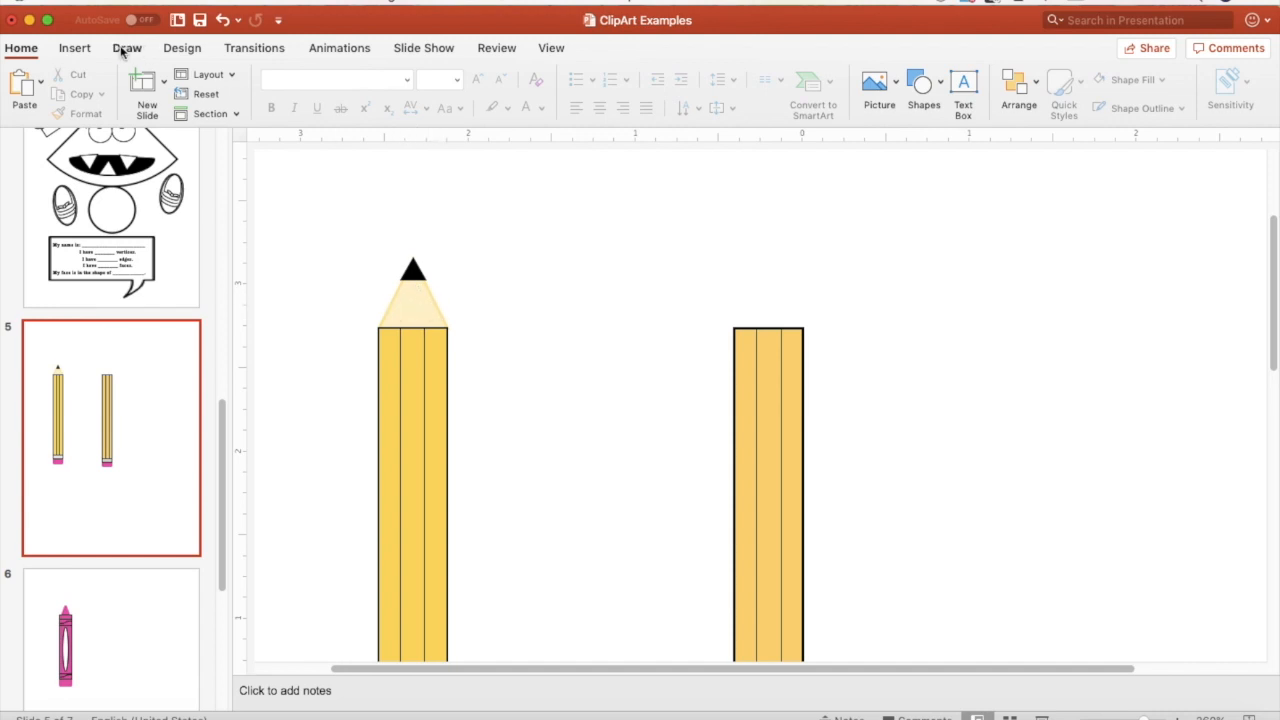
click(82, 48)
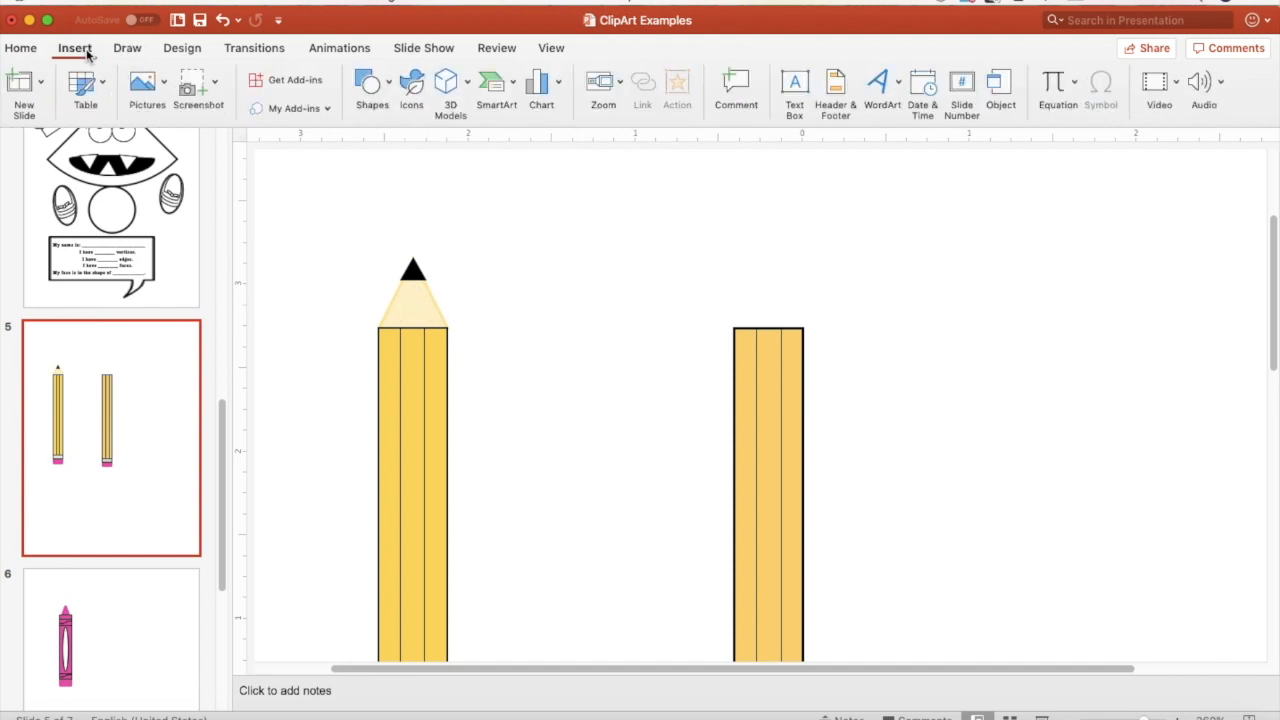
click(386, 84)
mouse_move(739, 267)
mouse_down()
mouse_move(801, 328)
mouse_move(772, 307)
mouse_move(802, 298)
mouse_up()
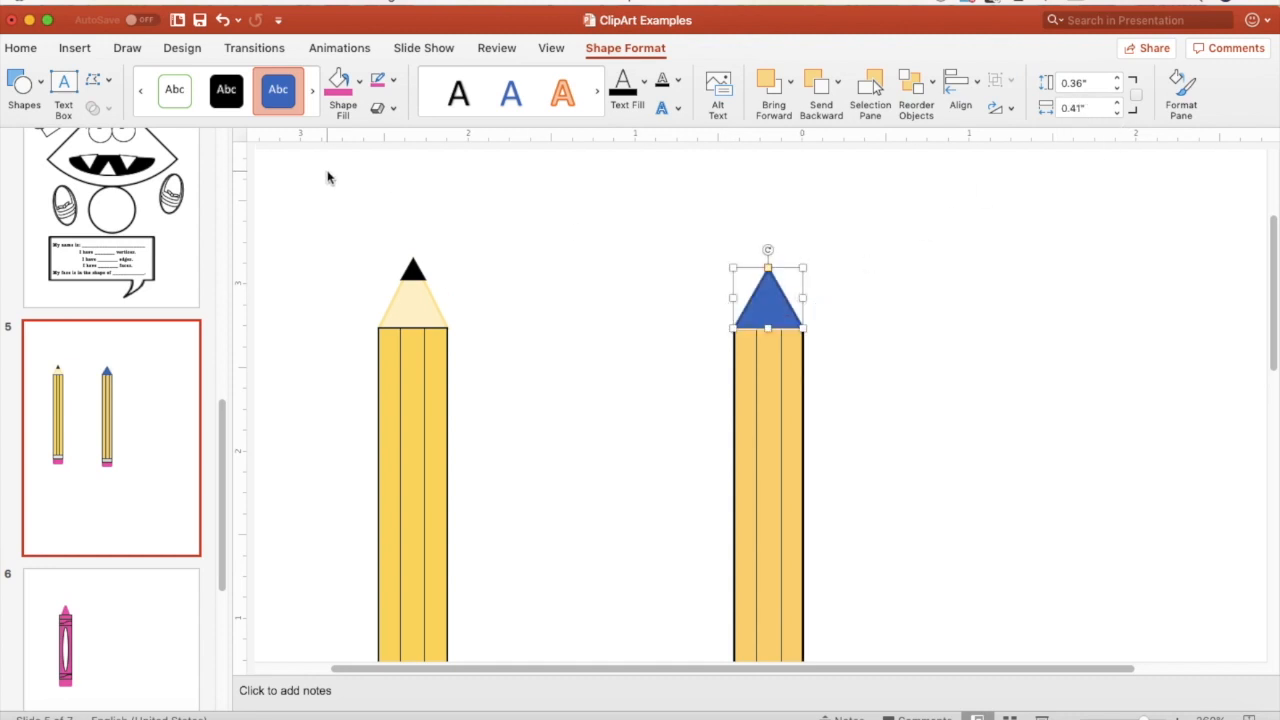
Step: Give the new pencil's triangle the lightest gold theme colour for both fill and outline, and deselect it
click(358, 88)
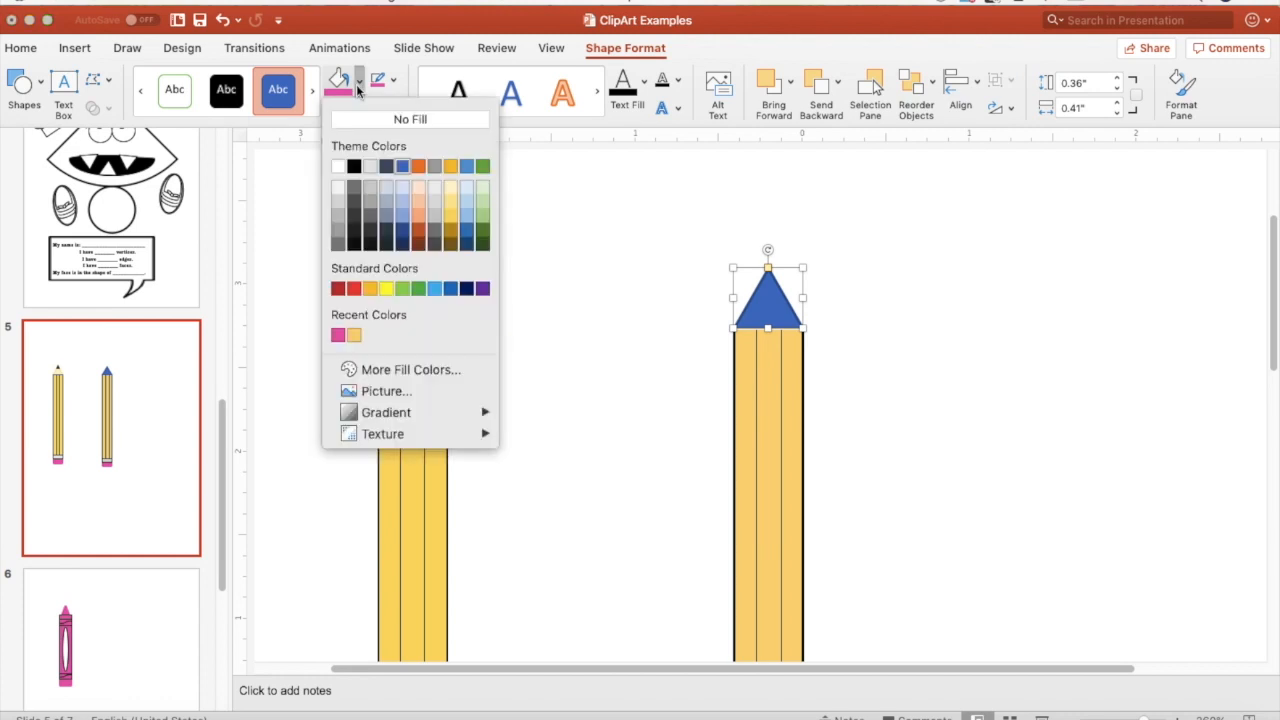
click(450, 188)
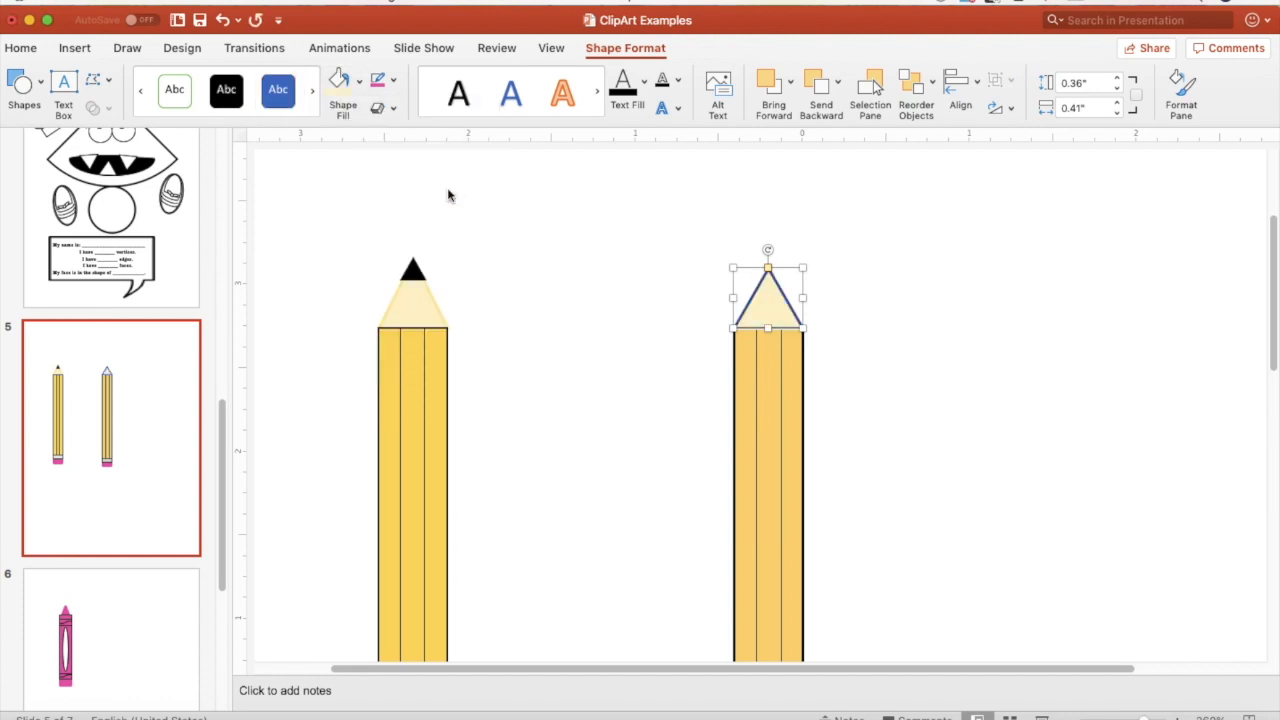
click(395, 82)
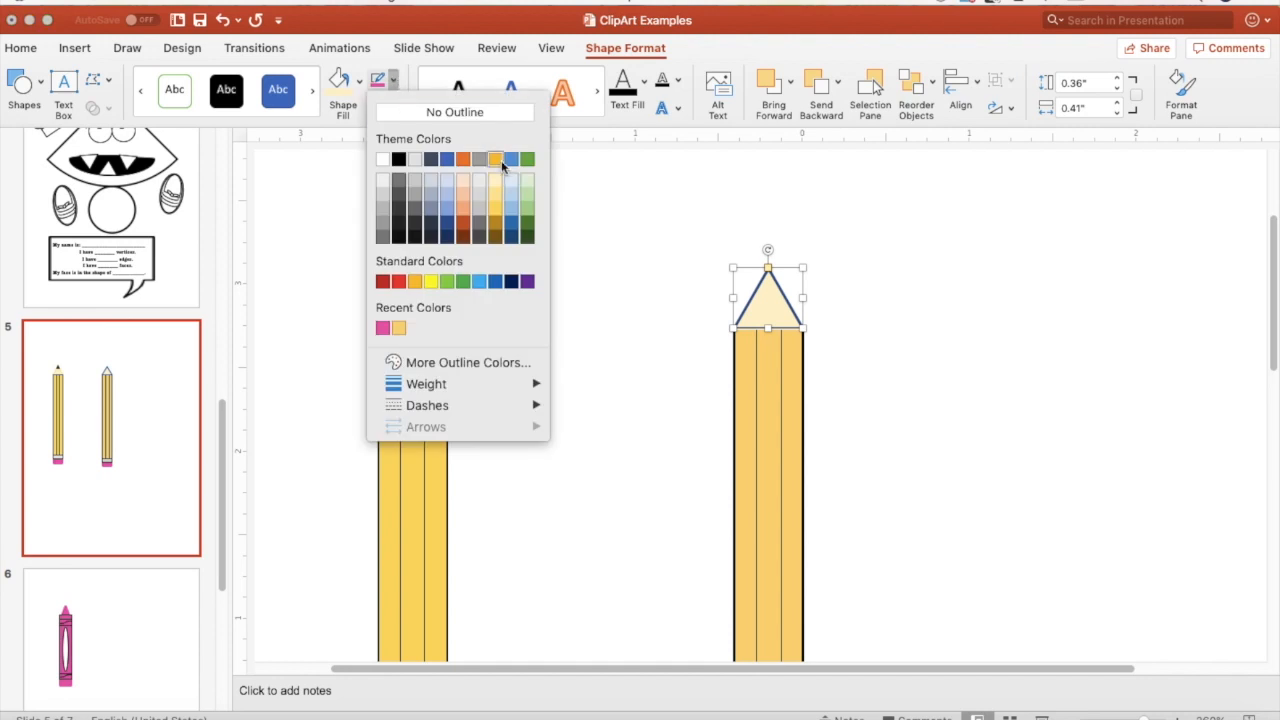
click(399, 328)
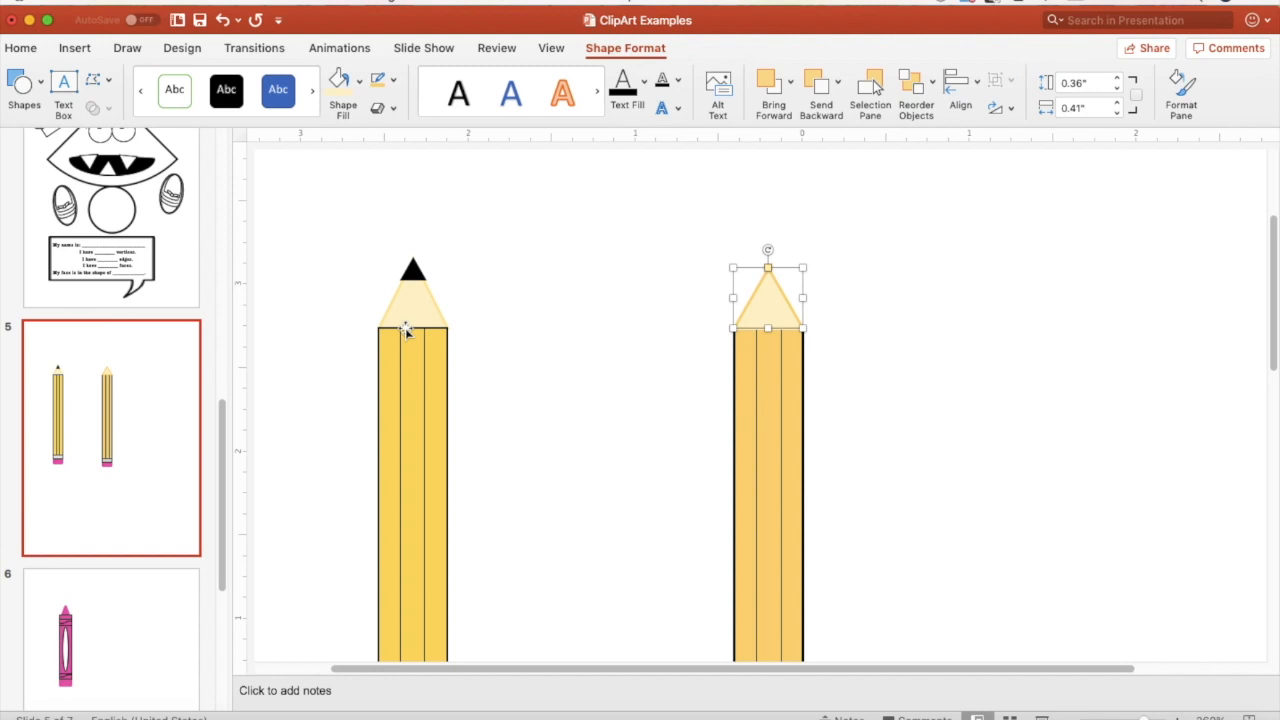
click(393, 79)
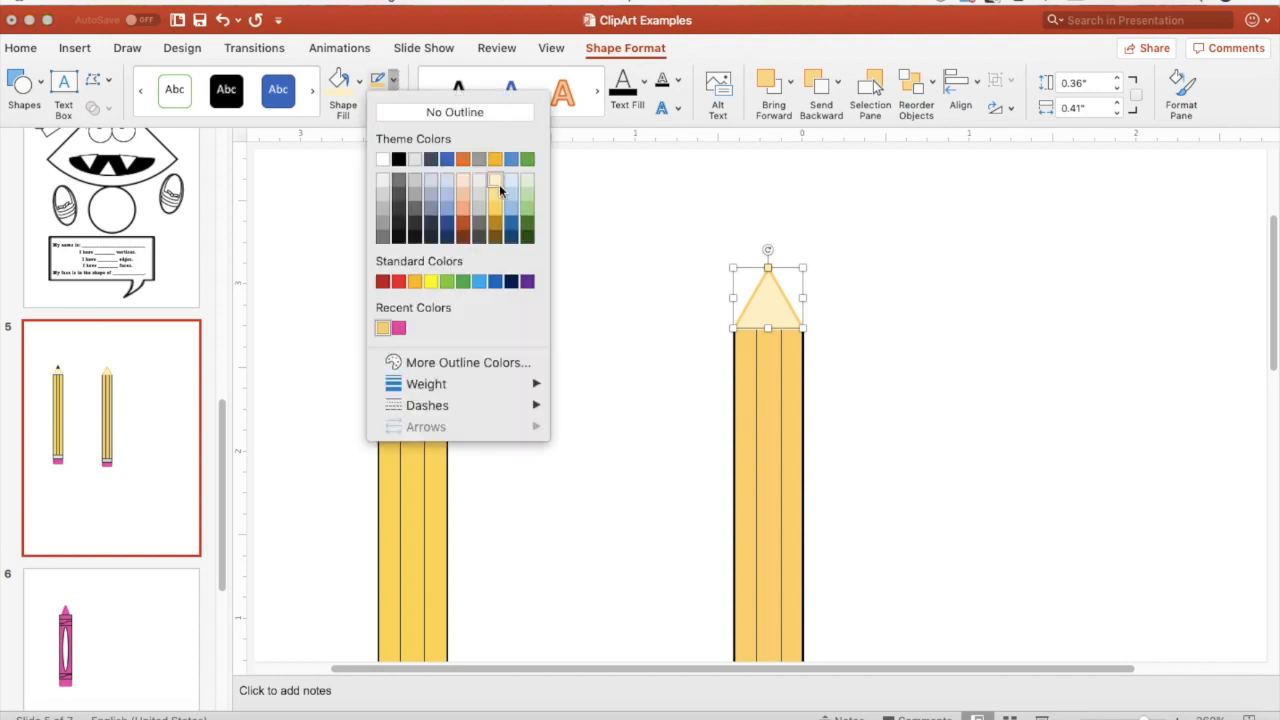
click(499, 184)
click(635, 370)
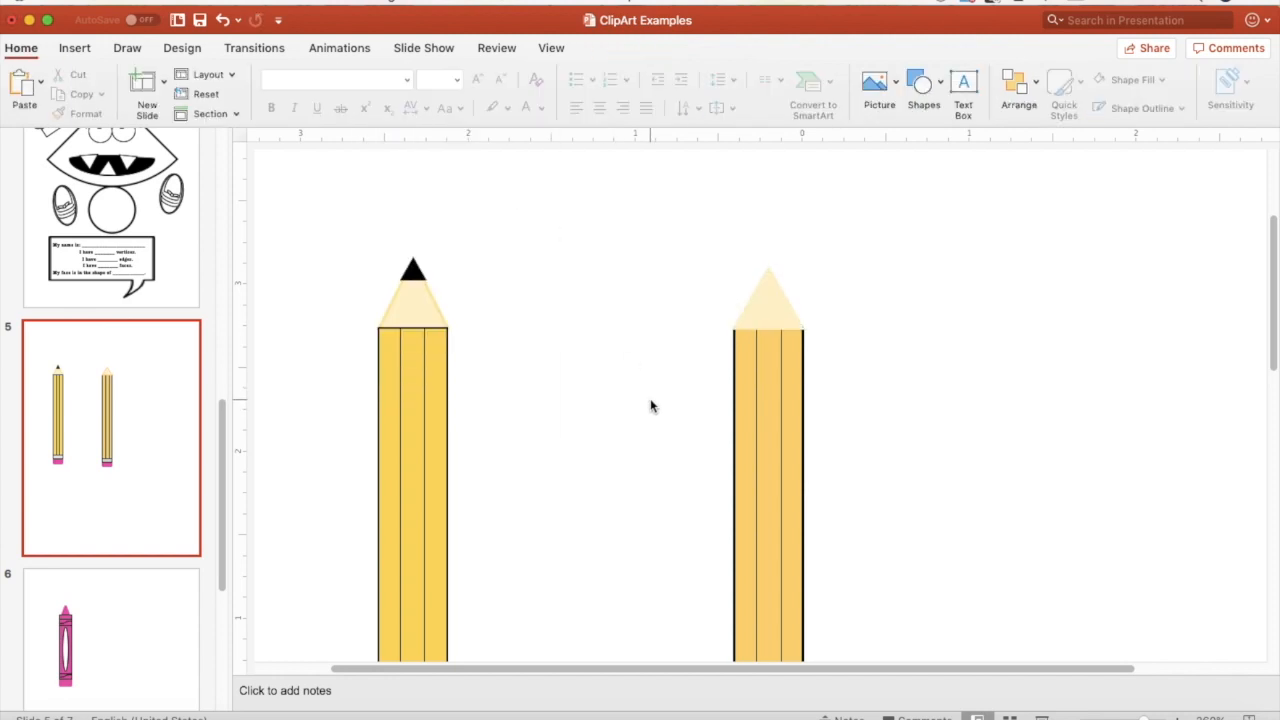
Step: Duplicate the light gold triangle in place and give the copy a black fill and black outline
click(767, 319)
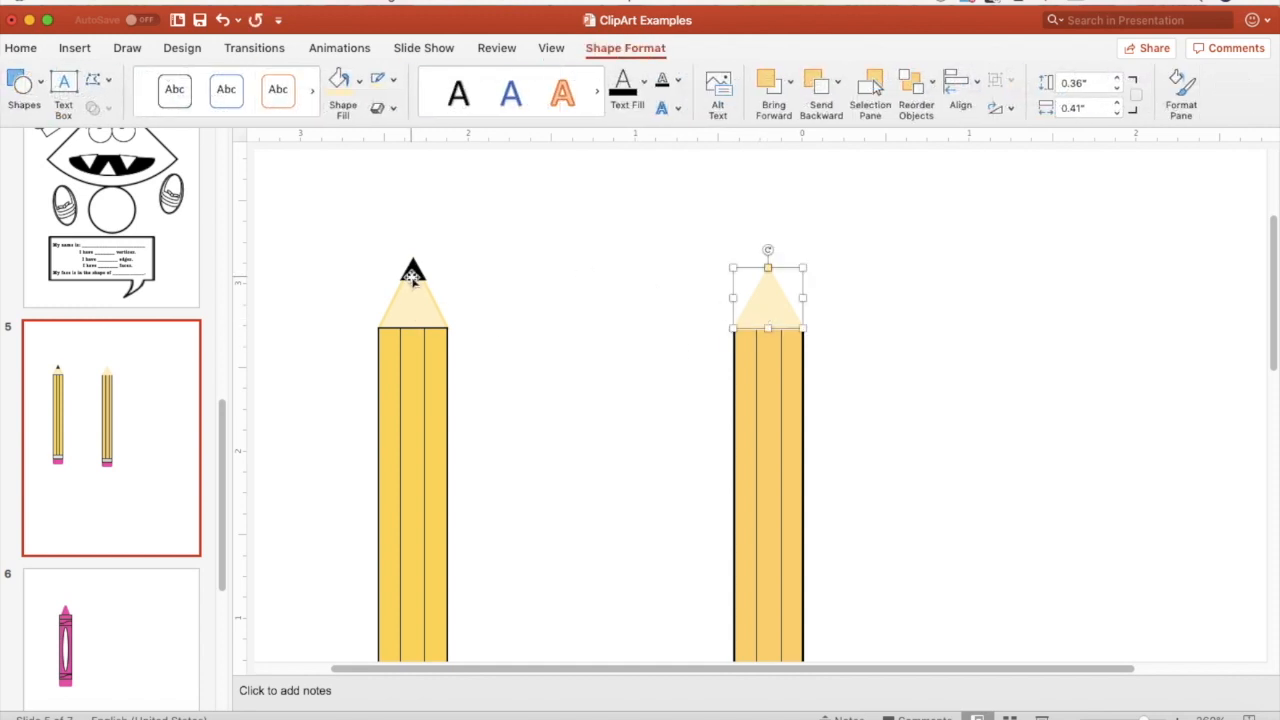
mouse_move(779, 296)
mouse_down()
mouse_move(803, 322)
mouse_move(786, 323)
mouse_move(771, 294)
mouse_move(772, 307)
mouse_up()
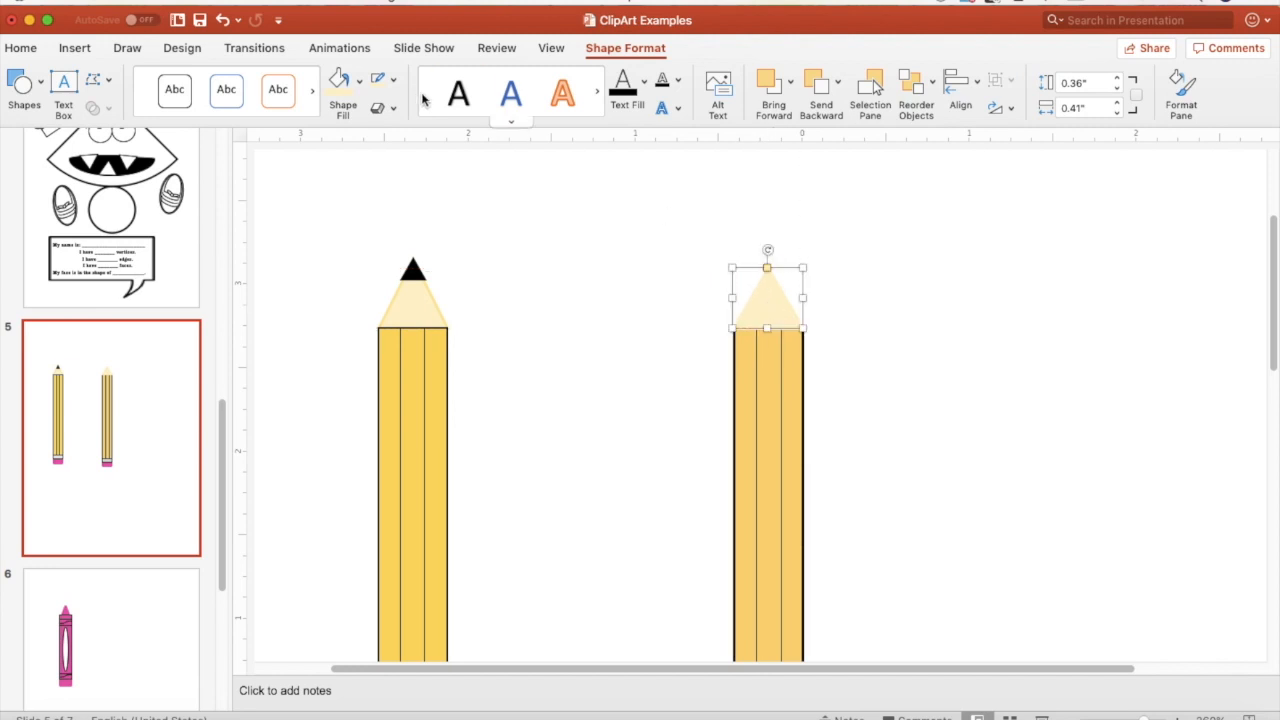
click(361, 82)
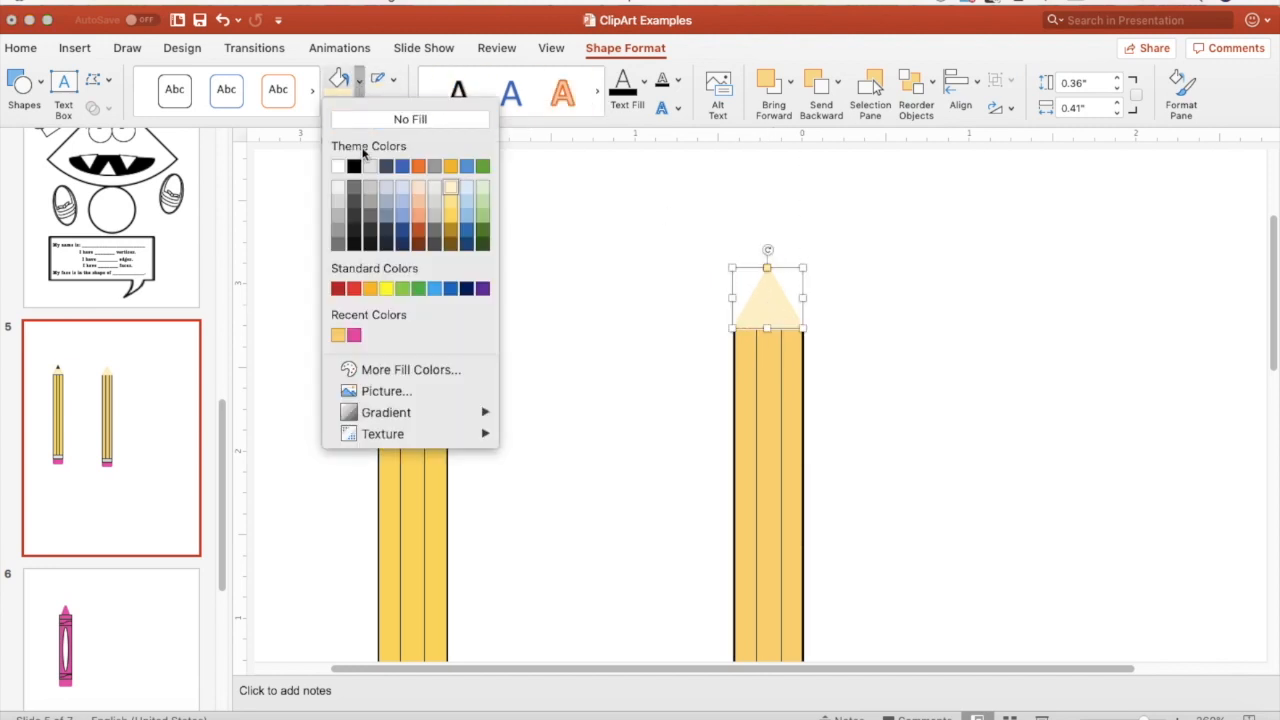
click(360, 170)
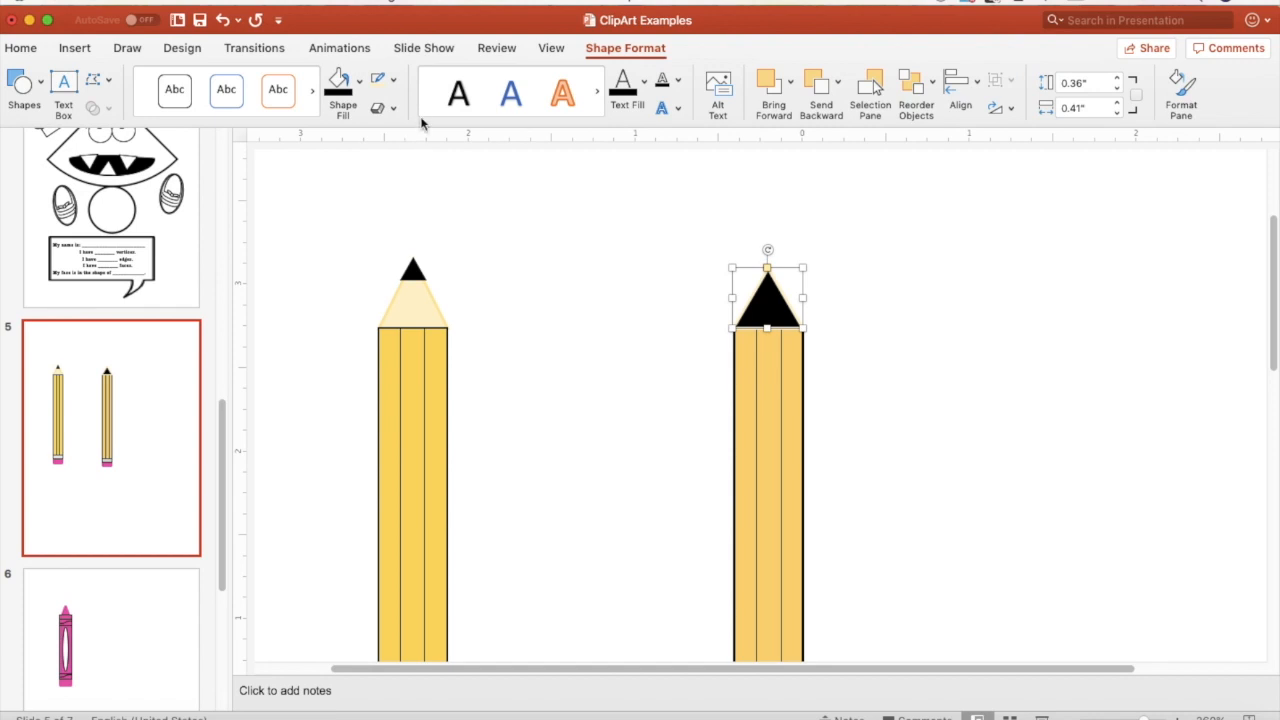
click(392, 80)
click(402, 162)
Step: Shrink the black triangle to about 0.14" wide and 0.11" high and position it at the pencil's tip
mouse_move(767, 328)
mouse_down()
mouse_move(768, 305)
mouse_move(772, 320)
mouse_move(794, 312)
mouse_move(785, 293)
mouse_move(740, 277)
mouse_move(763, 285)
mouse_up()
drag(1168, 718, 1189, 718)
click(1070, 497)
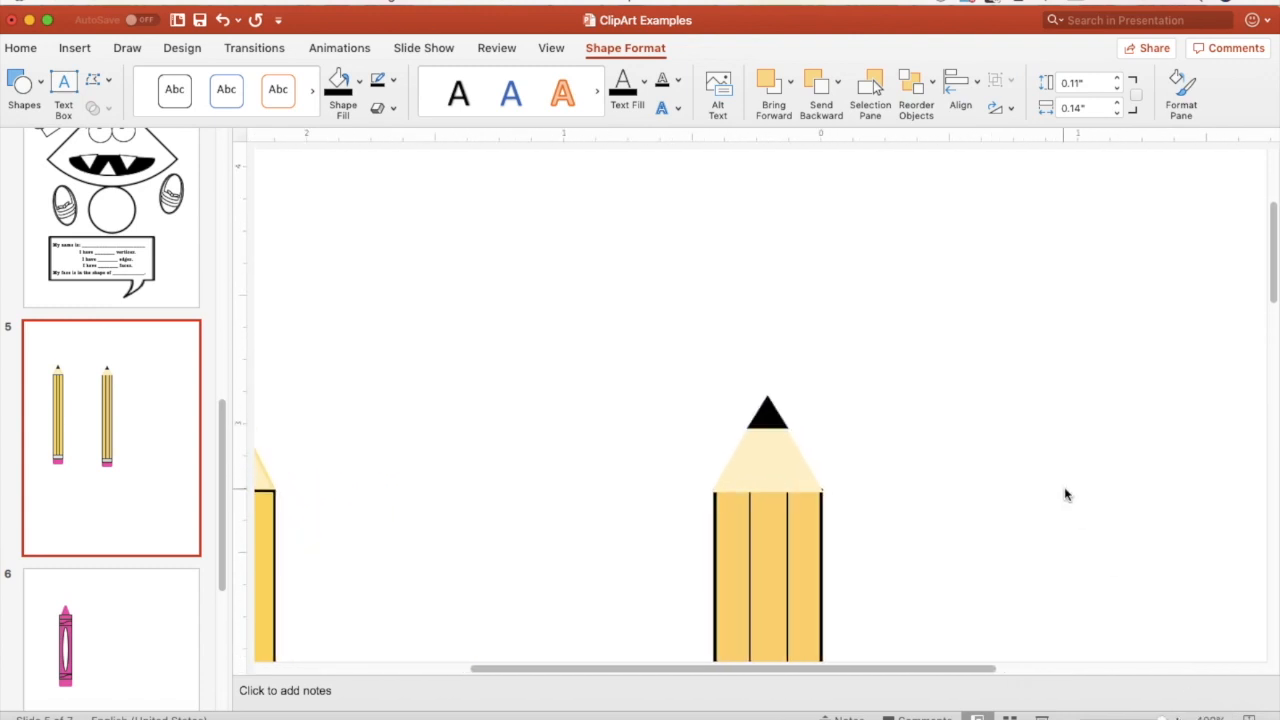
click(767, 420)
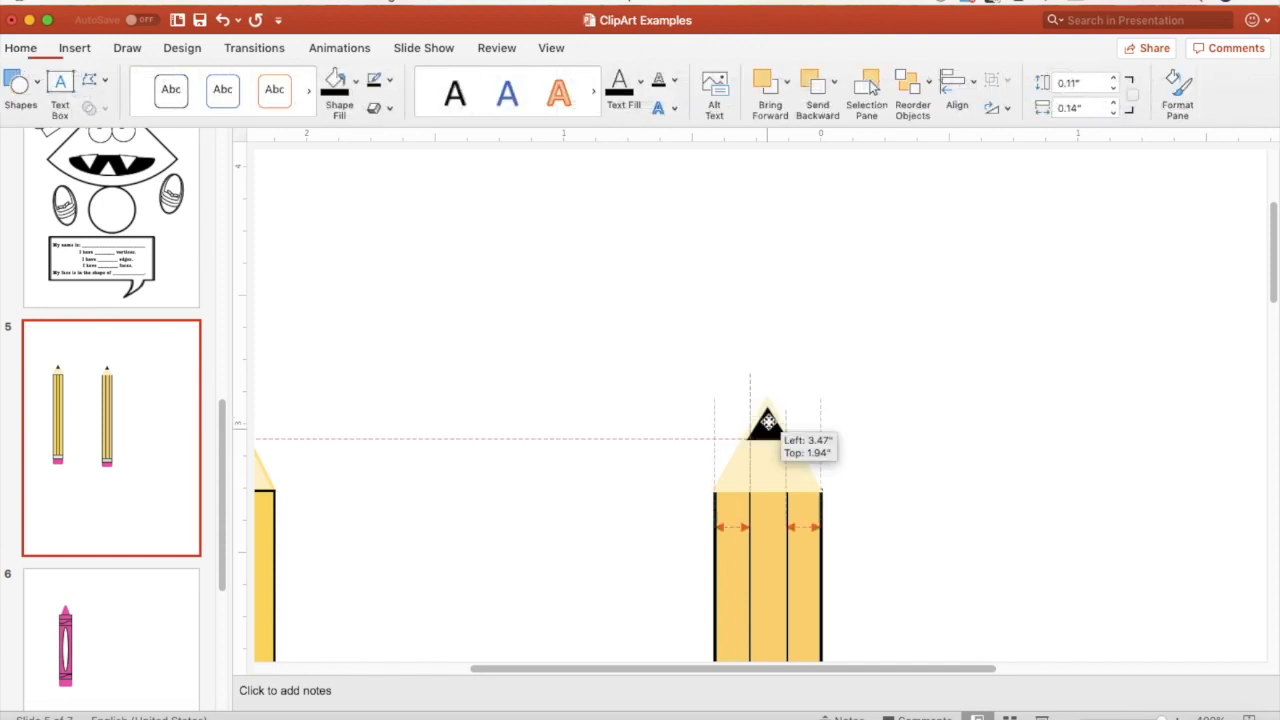
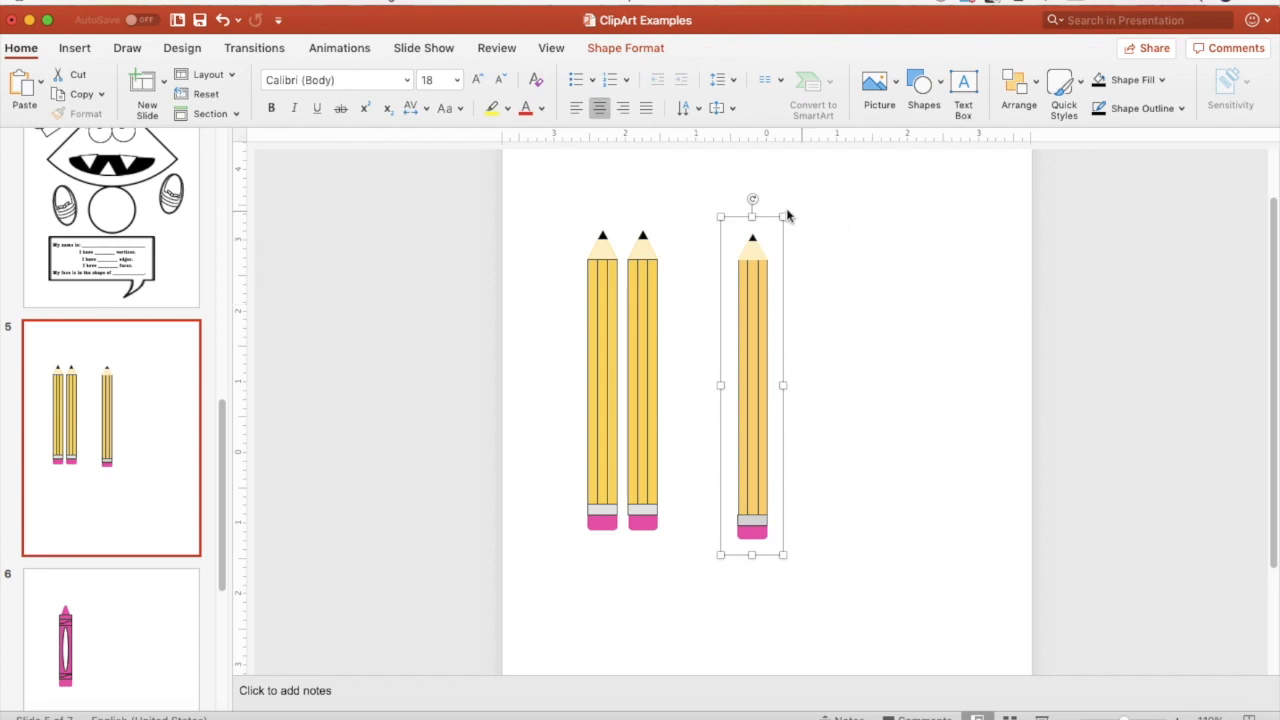
Step: Open slide 6 with the finished pink crayon example
mouse_move(752, 199)
mouse_down()
mouse_move(846, 274)
mouse_move(730, 210)
mouse_move(705, 228)
mouse_move(754, 229)
mouse_up()
scroll(957, 354, down, 5)
click(102, 648)
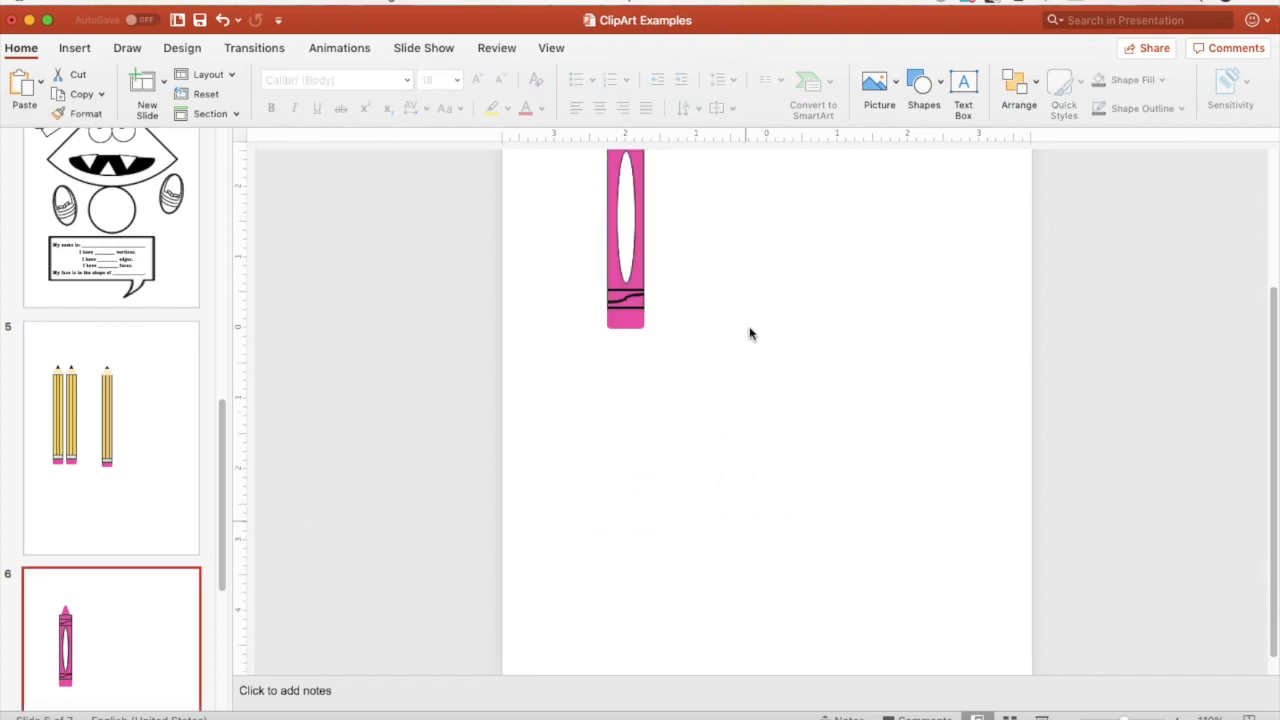
scroll(806, 334, up, 5)
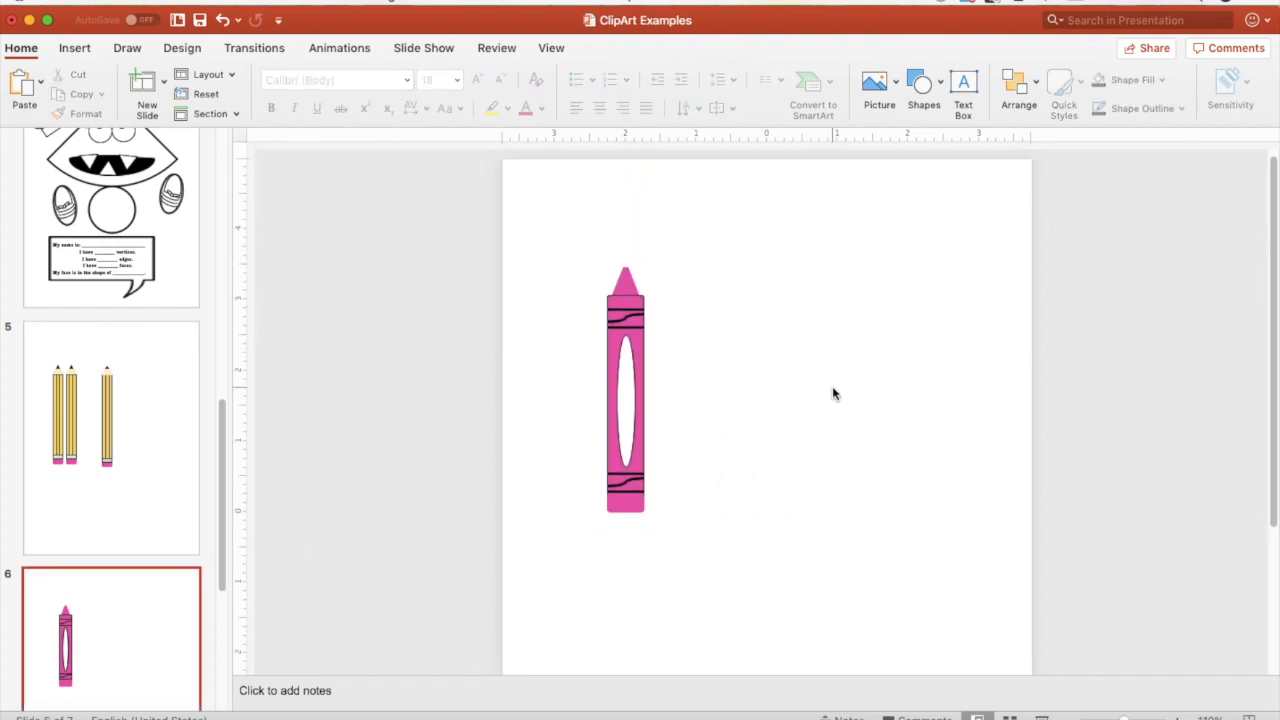
click(1179, 717)
click(1179, 717)
click(1179, 717)
click(1179, 717)
click(1179, 717)
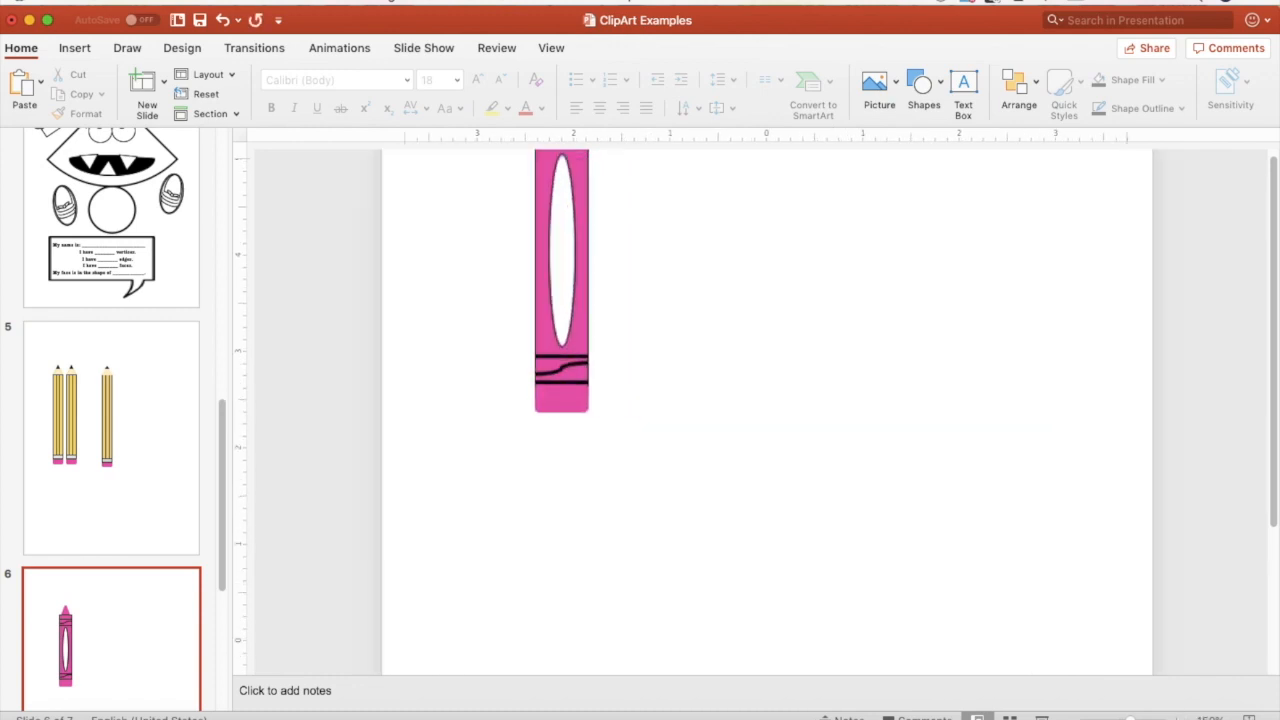
click(1179, 717)
click(1179, 717)
scroll(979, 517, up, 5)
scroll(979, 520, up, 1)
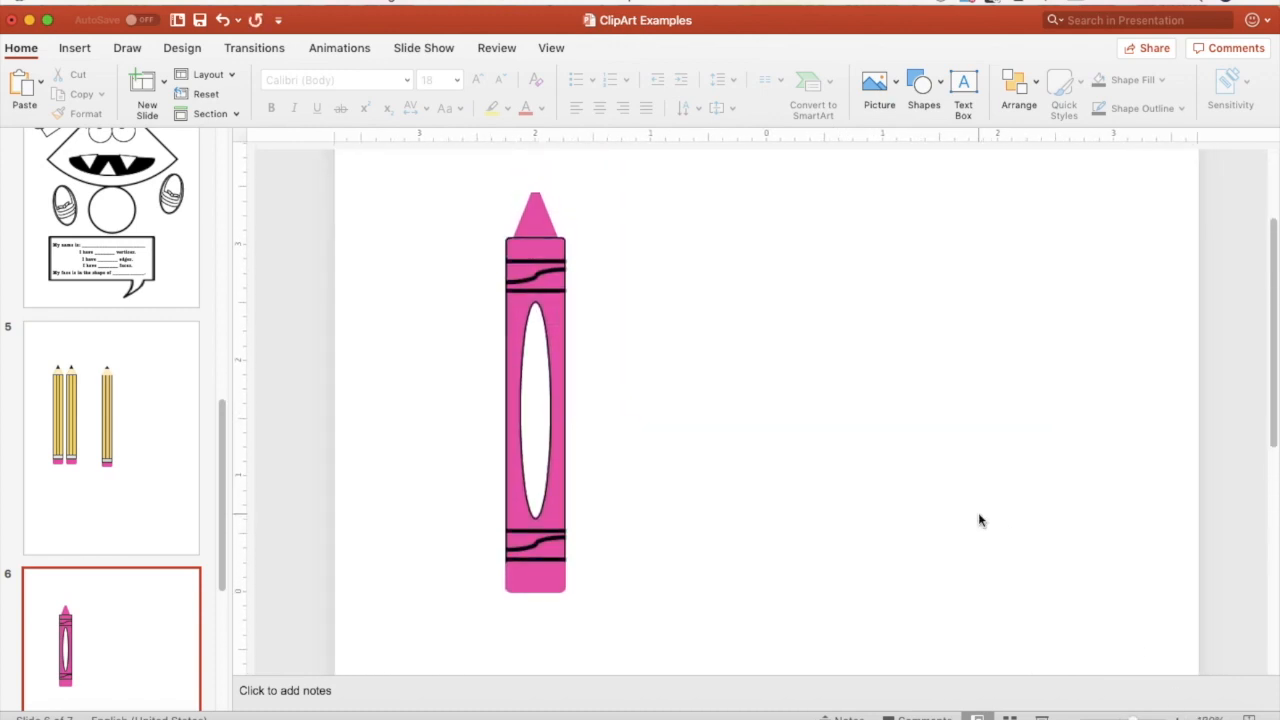
Step: Examine the grouping and rotation options for the pink crayon
click(515, 222)
mouse_move(535, 140)
mouse_down()
mouse_move(636, 190)
mouse_move(537, 164)
mouse_up()
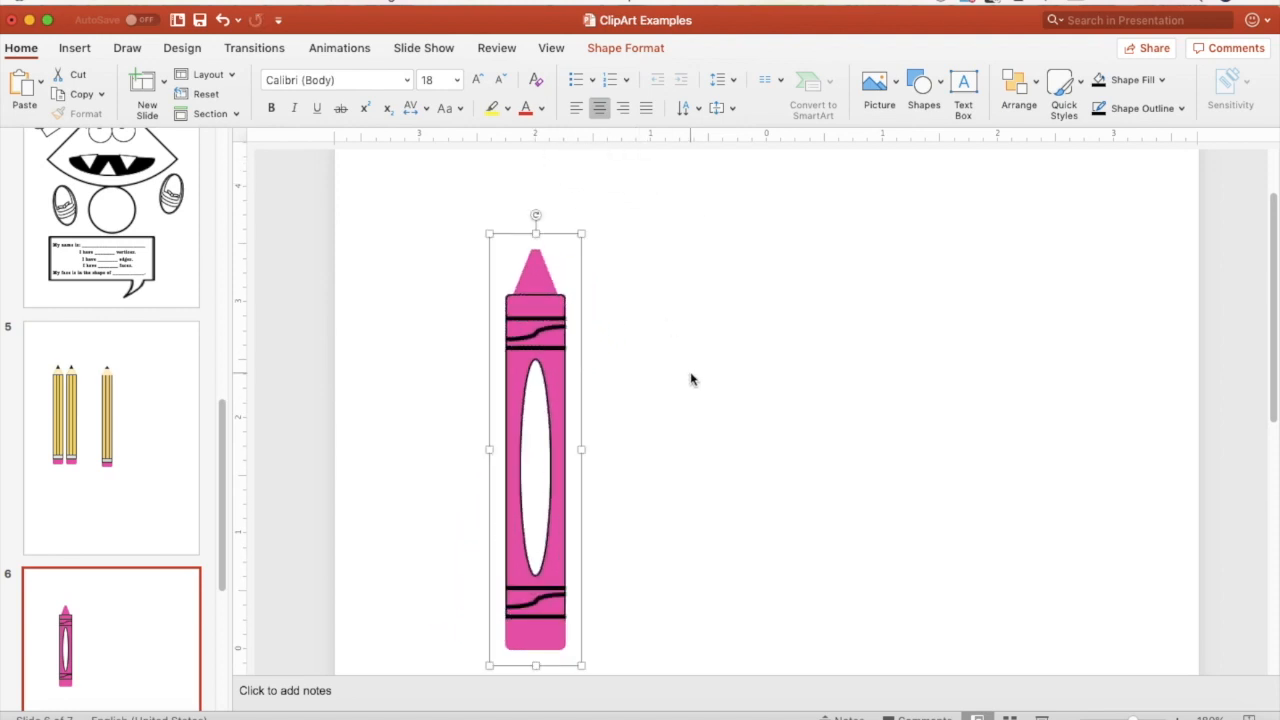
click(1020, 90)
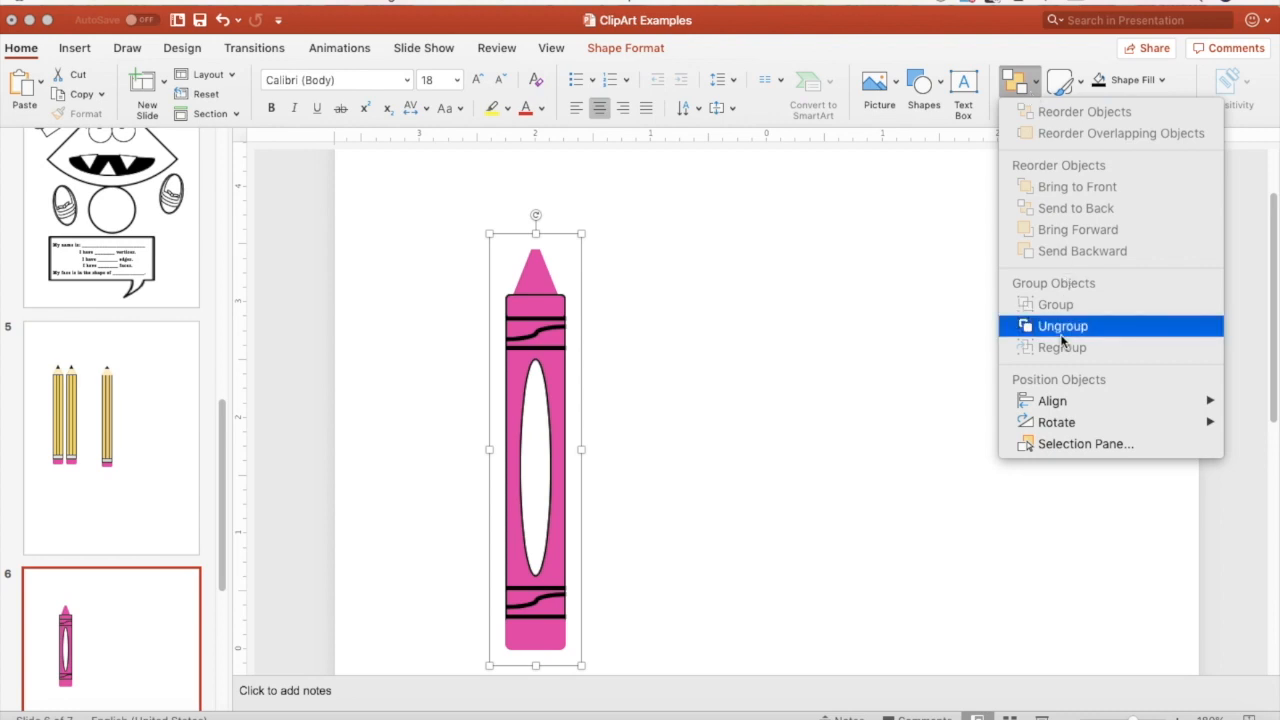
mouse_move(1058, 423)
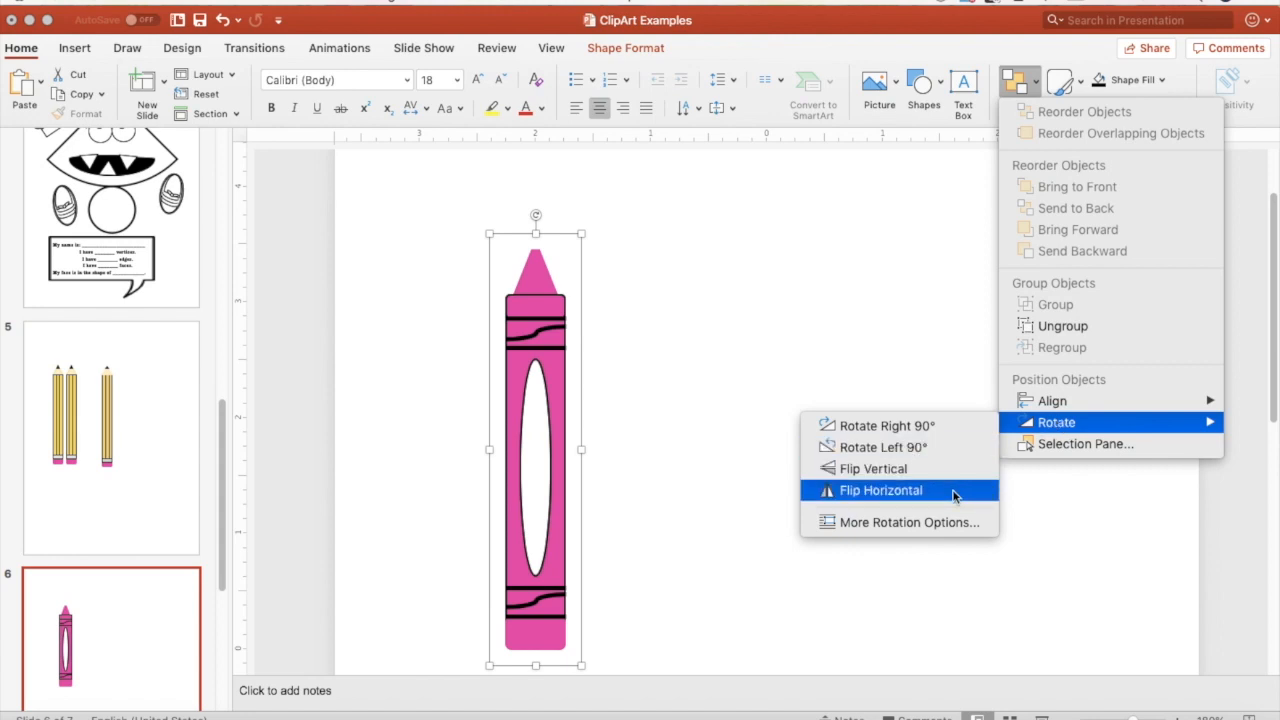
click(907, 338)
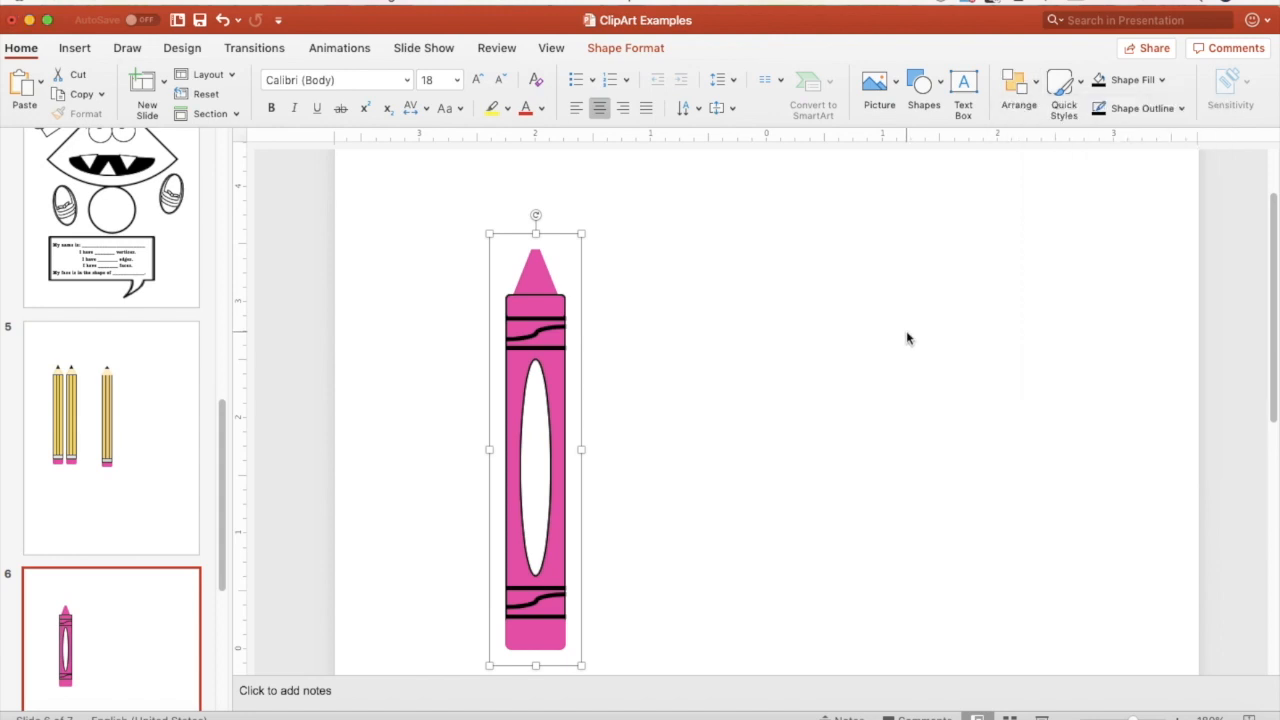
click(907, 338)
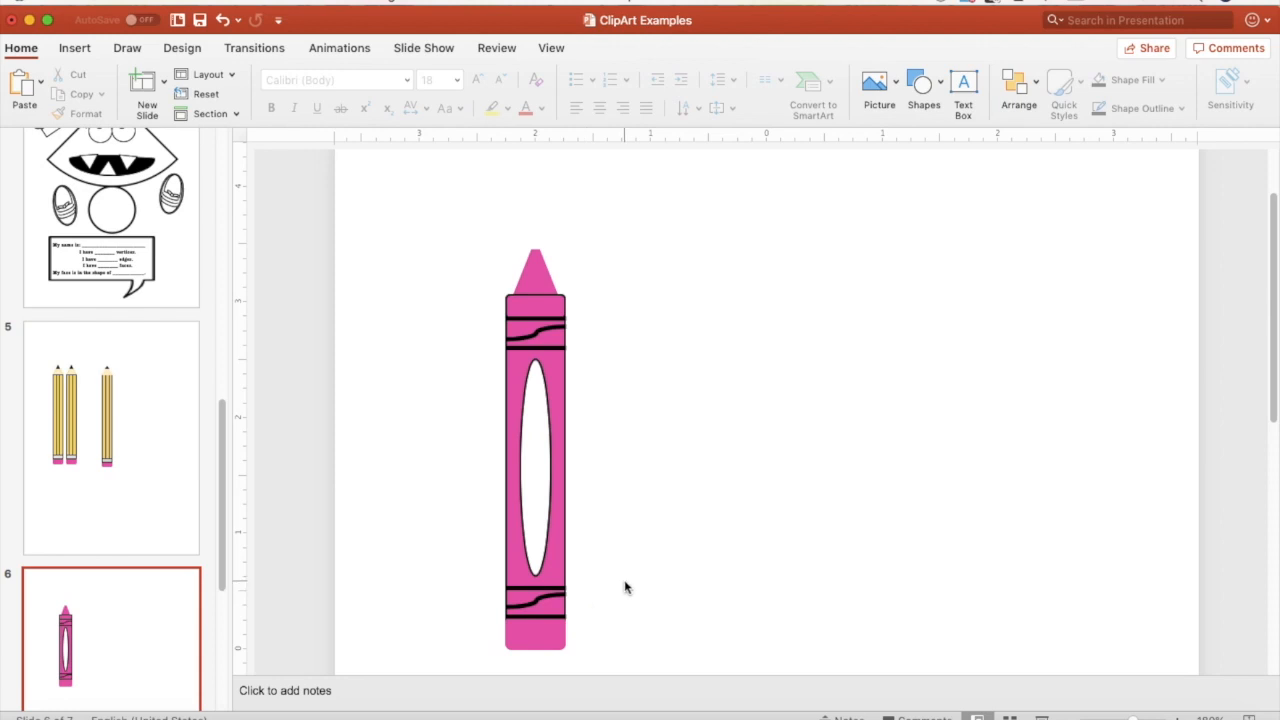
Step: Draw a rounded rectangle about 0.5" wide and 3.14" high beside the pink crayon, level with its body
click(74, 50)
click(369, 82)
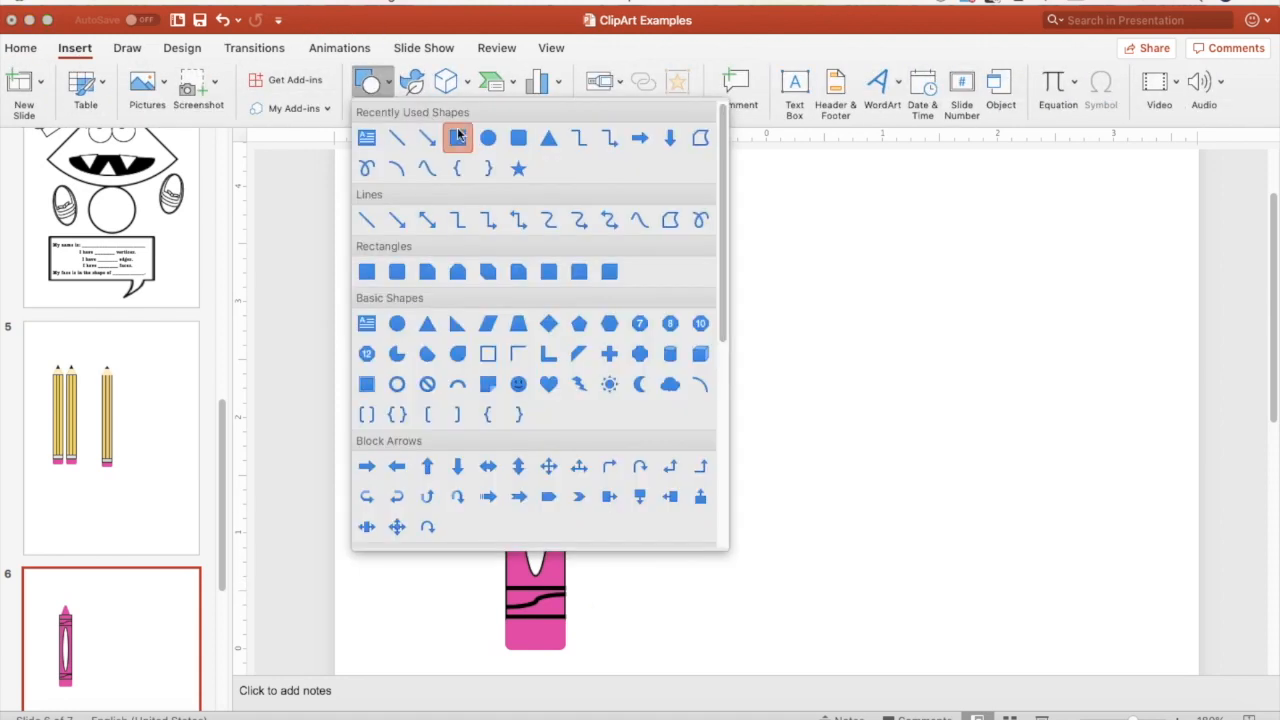
click(518, 137)
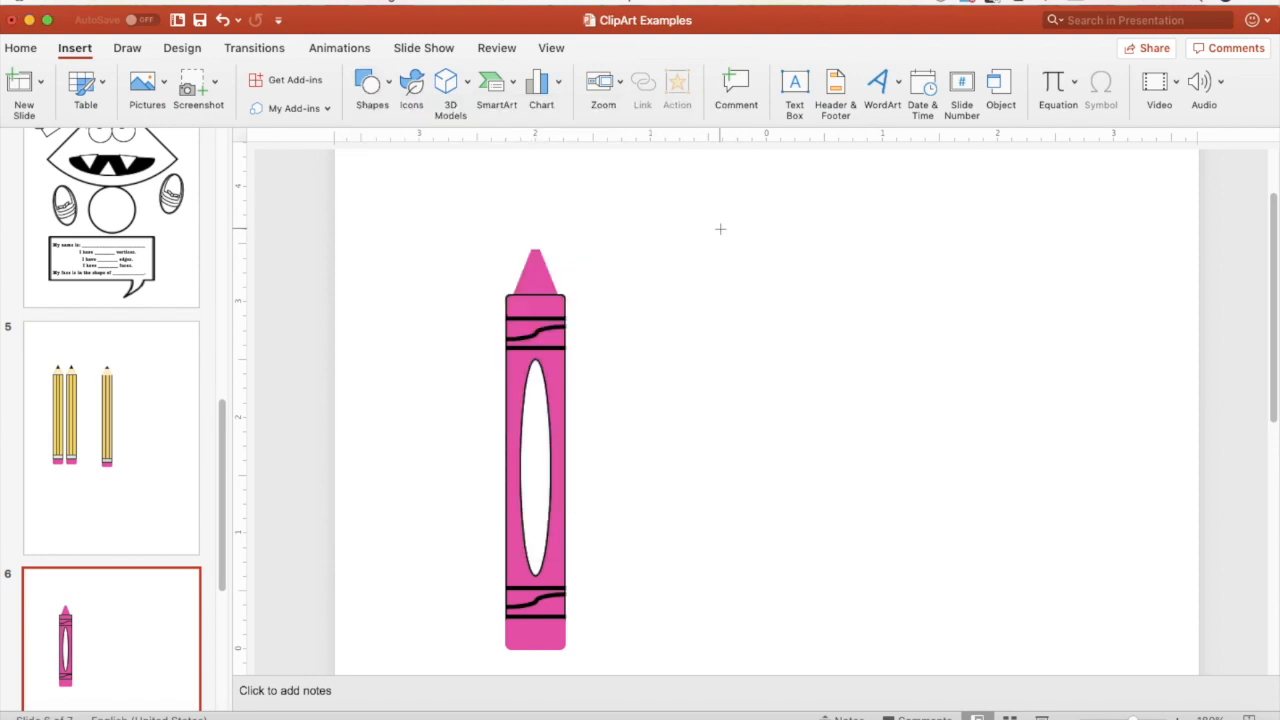
drag(707, 270, 773, 636)
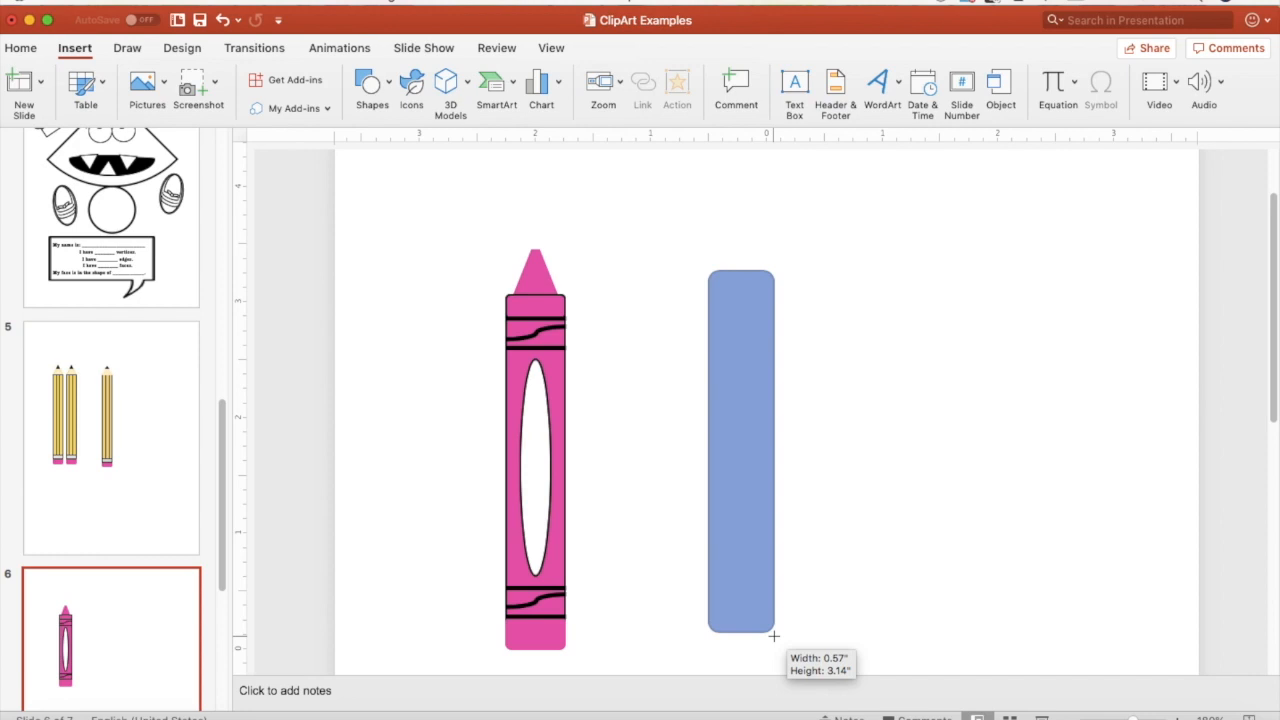
drag(773, 635, 763, 629)
drag(750, 537, 754, 558)
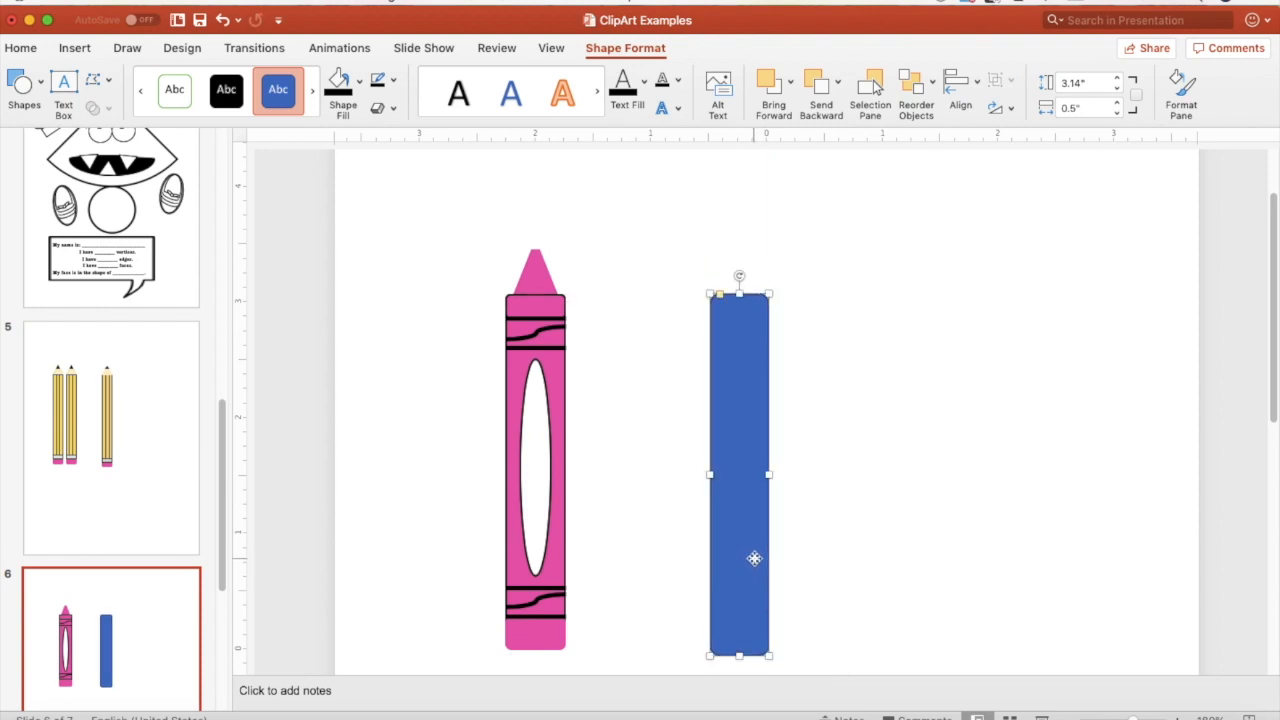
Step: Give the new rounded rectangle a dark green theme fill and a black outline, and deselect it
click(360, 80)
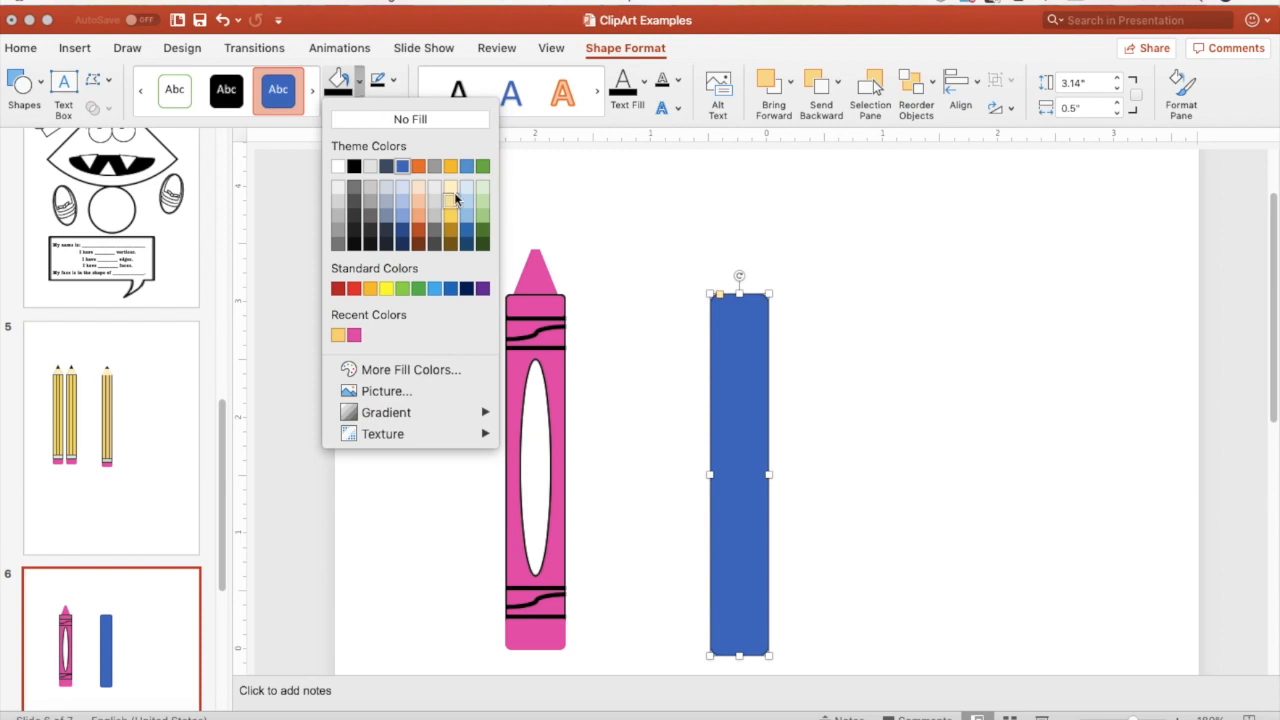
click(486, 235)
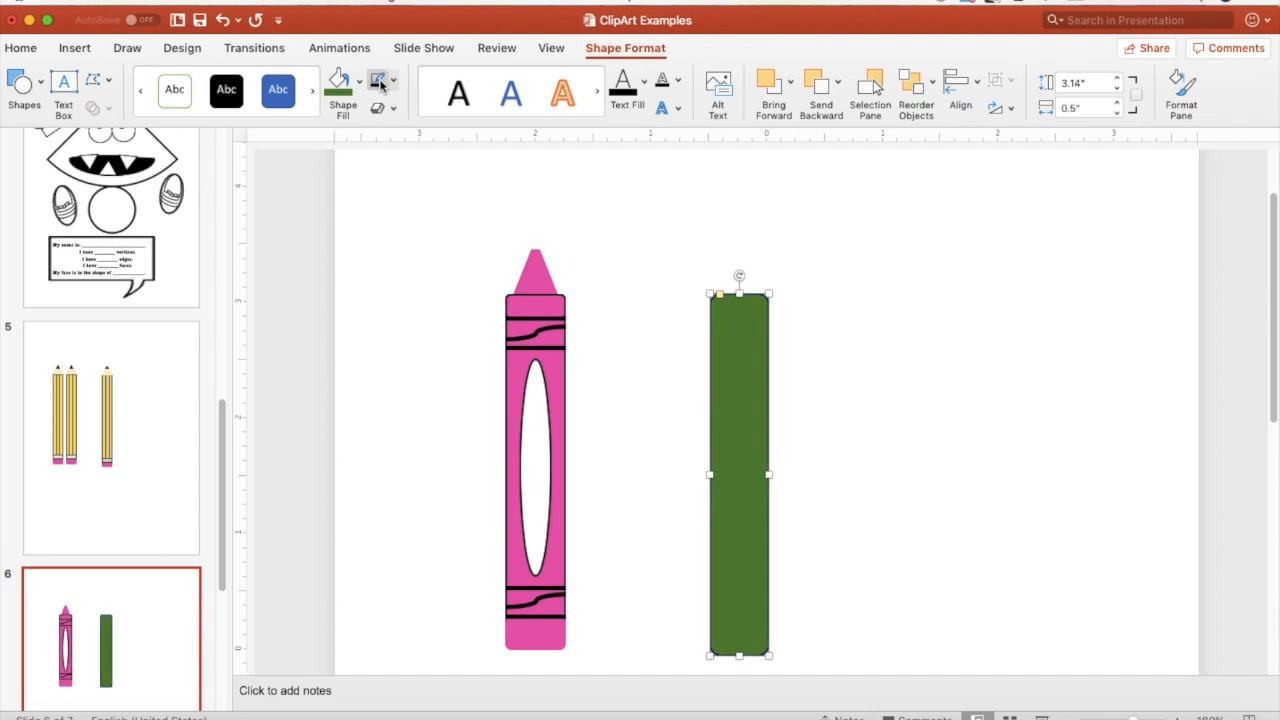
click(611, 300)
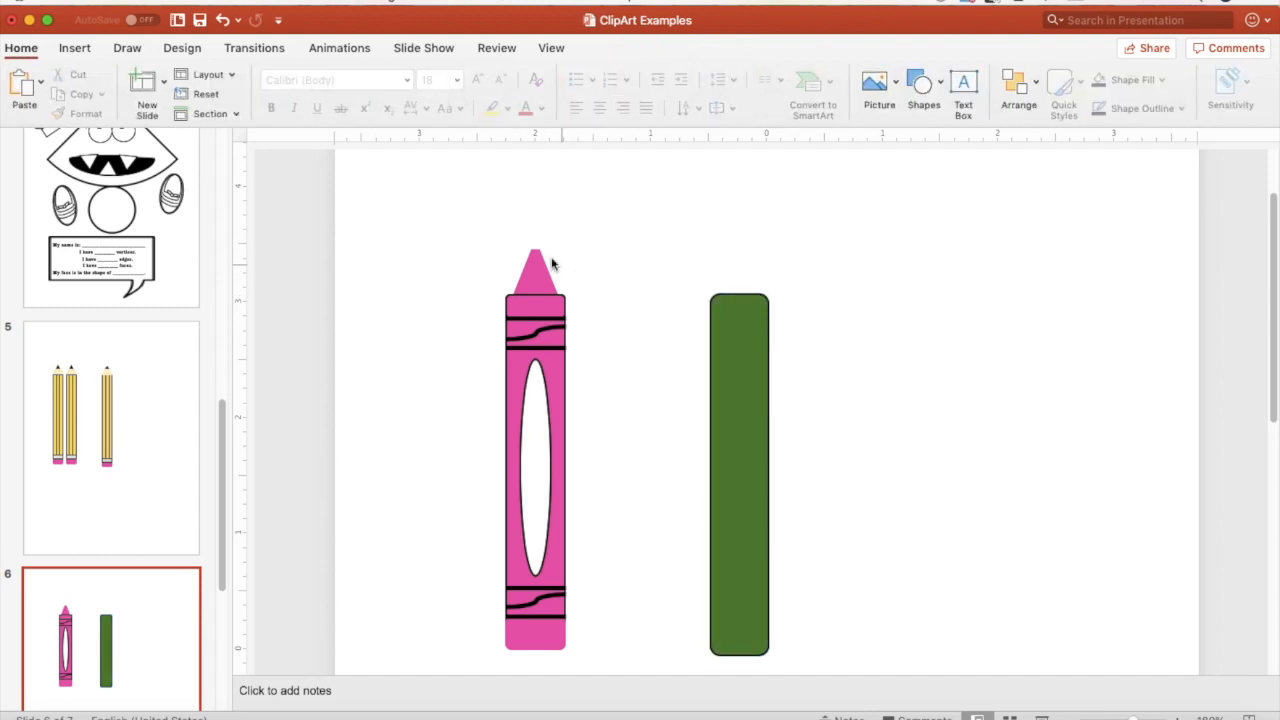
click(74, 50)
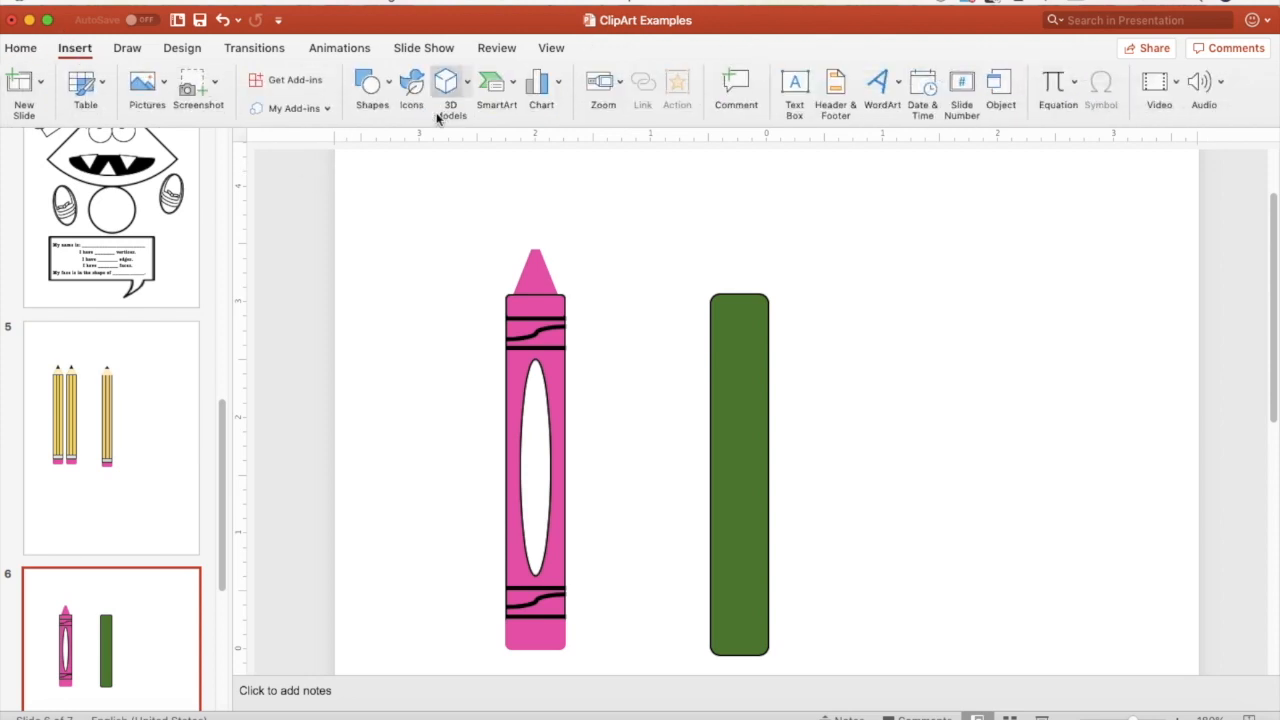
click(384, 104)
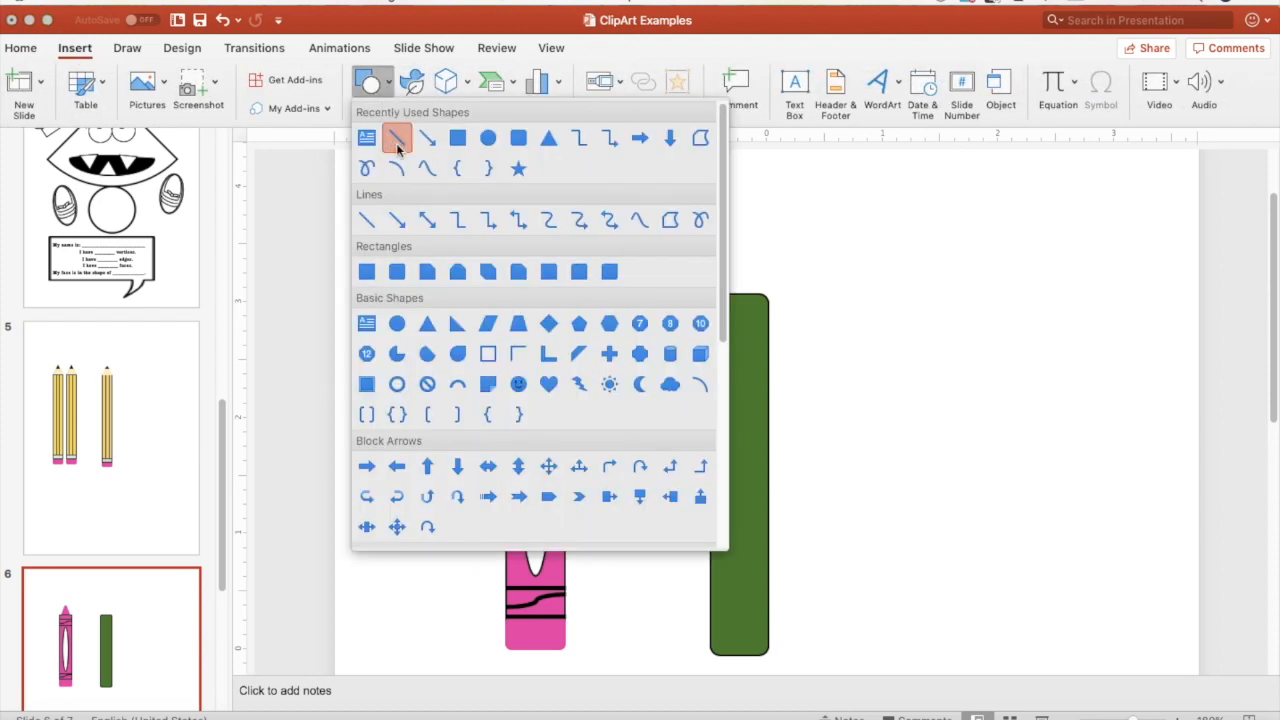
click(395, 135)
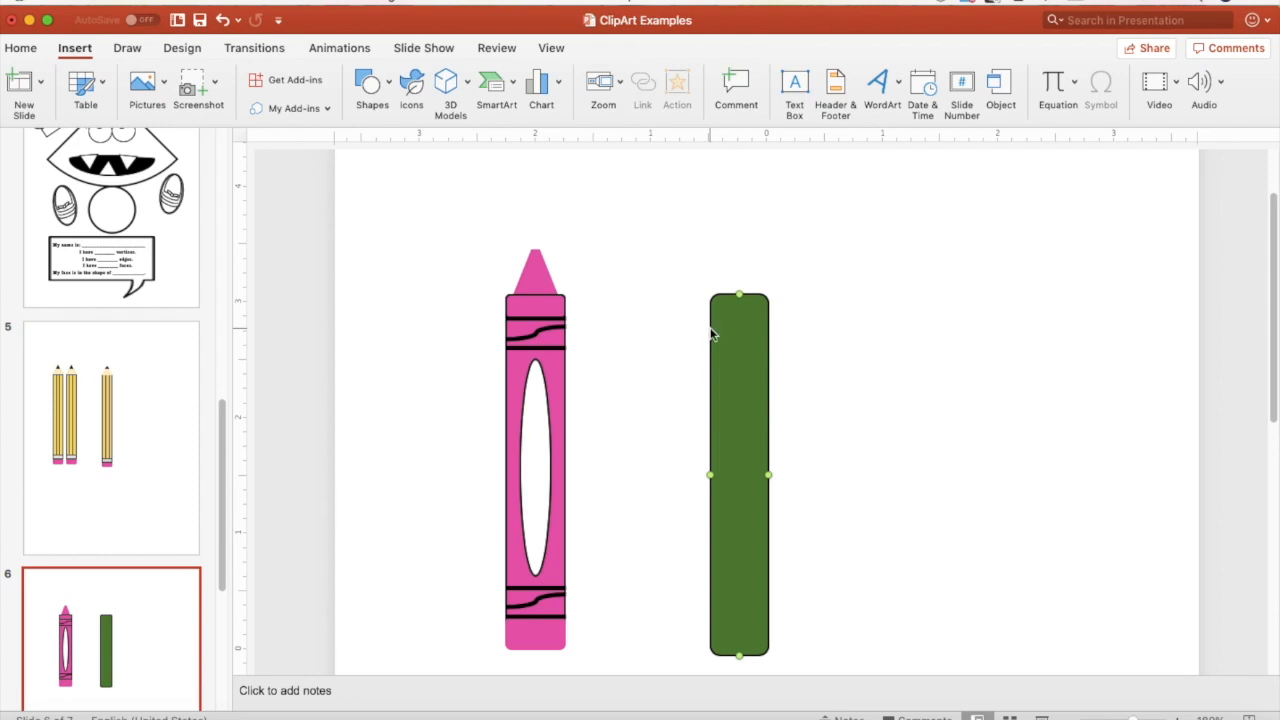
drag(767, 382, 826, 441)
click(798, 417)
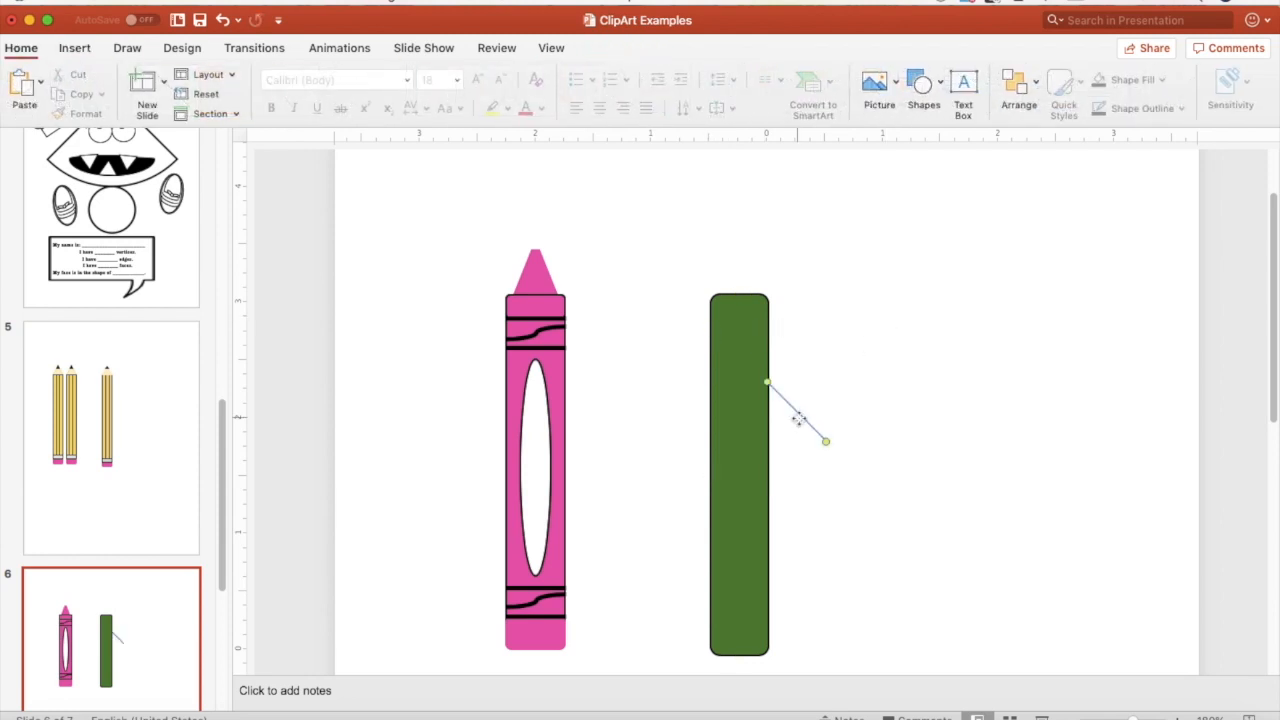
key(Delete)
Step: Draw a straight horizontal line about 0.5" long across the green crayon body near its upper end
click(97, 47)
click(383, 86)
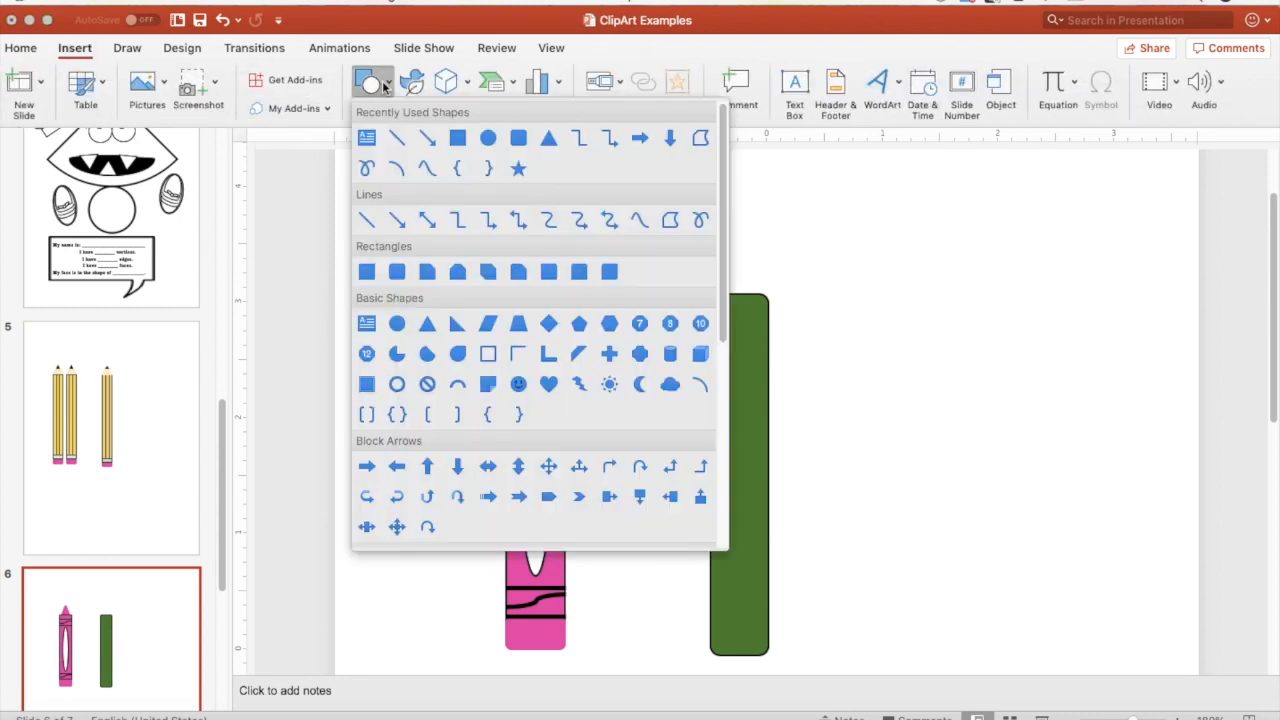
click(396, 141)
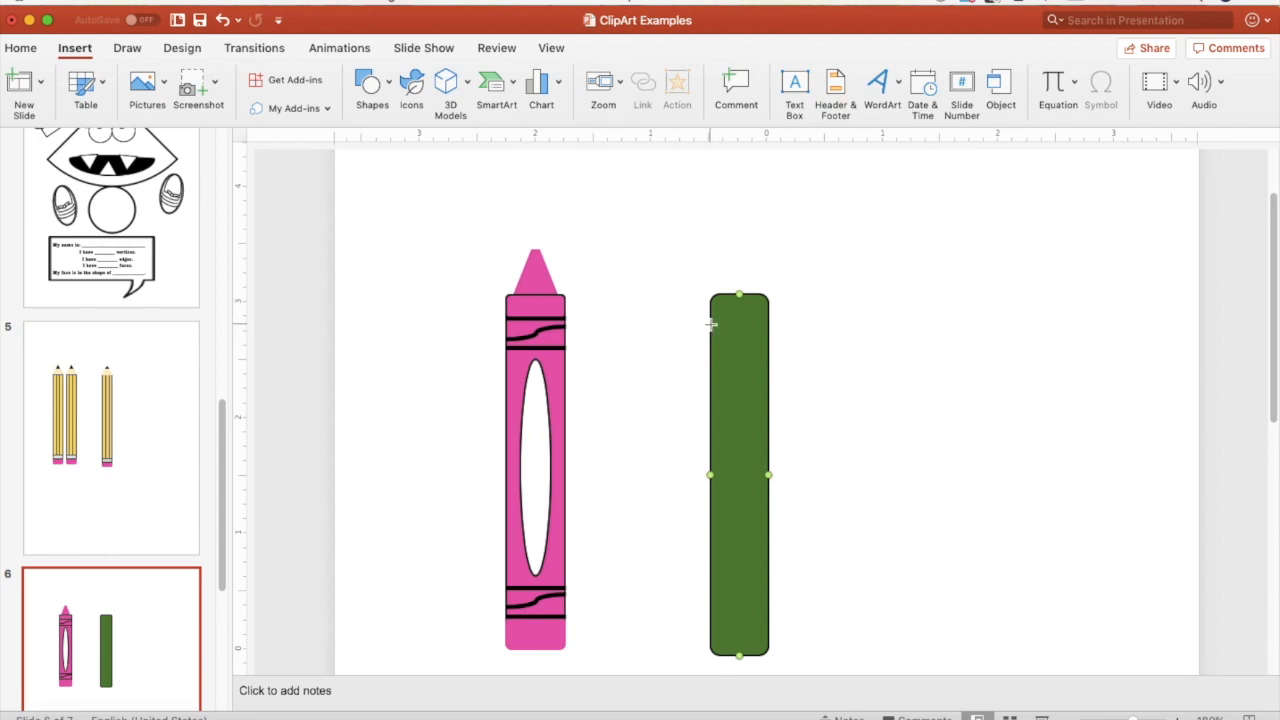
drag(710, 323, 768, 324)
drag(803, 398, 803, 405)
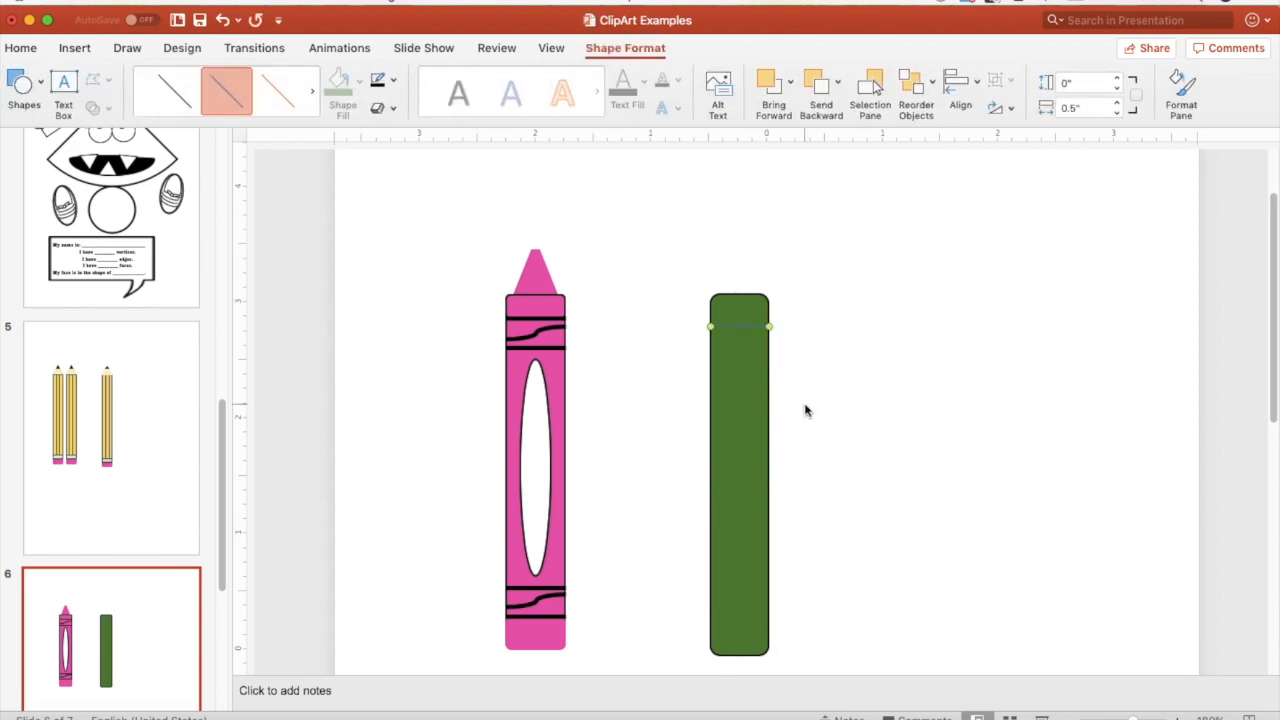
Step: Make the line across the green crayon body black with a 3 pt weight, and deselect it
click(174, 90)
click(394, 80)
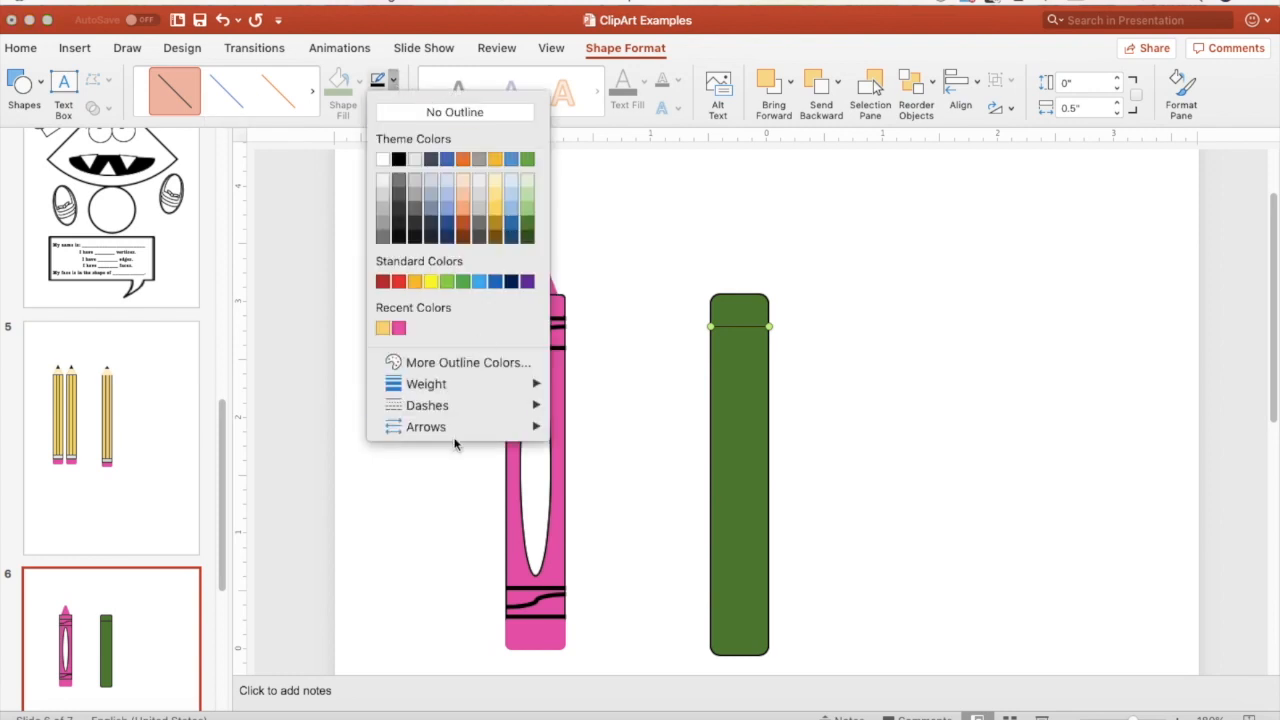
mouse_move(470, 384)
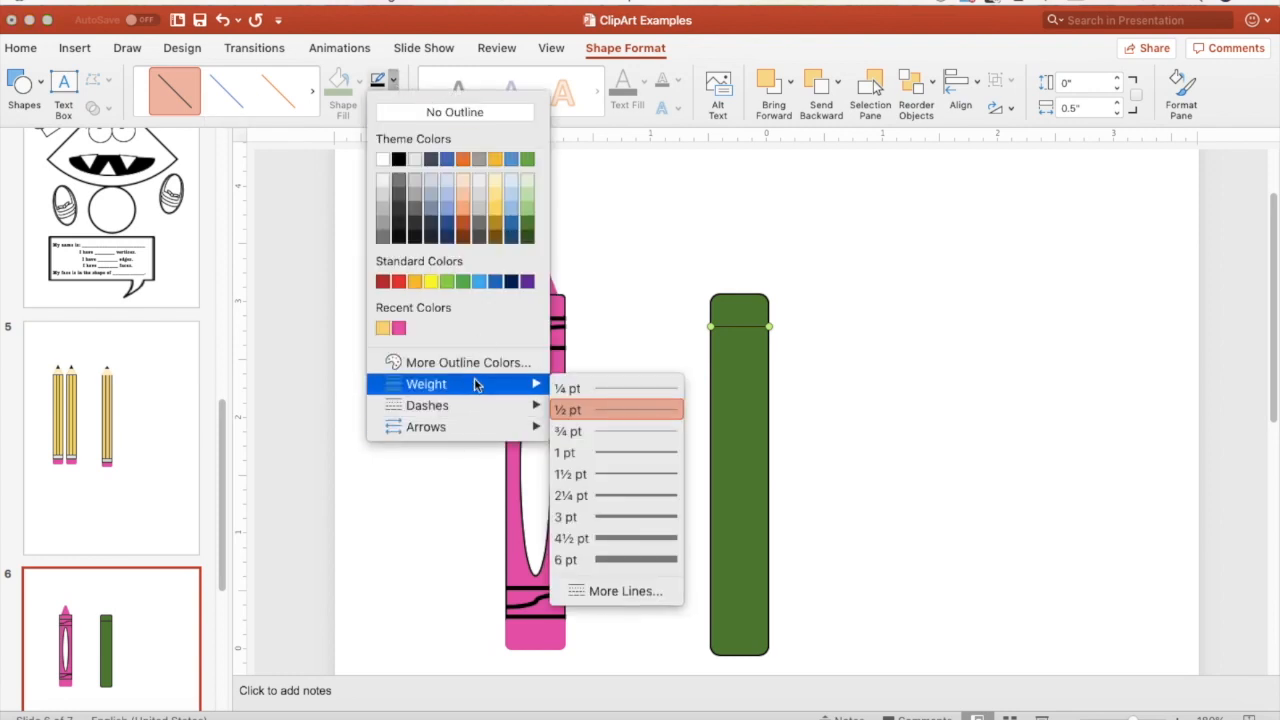
click(642, 519)
click(820, 325)
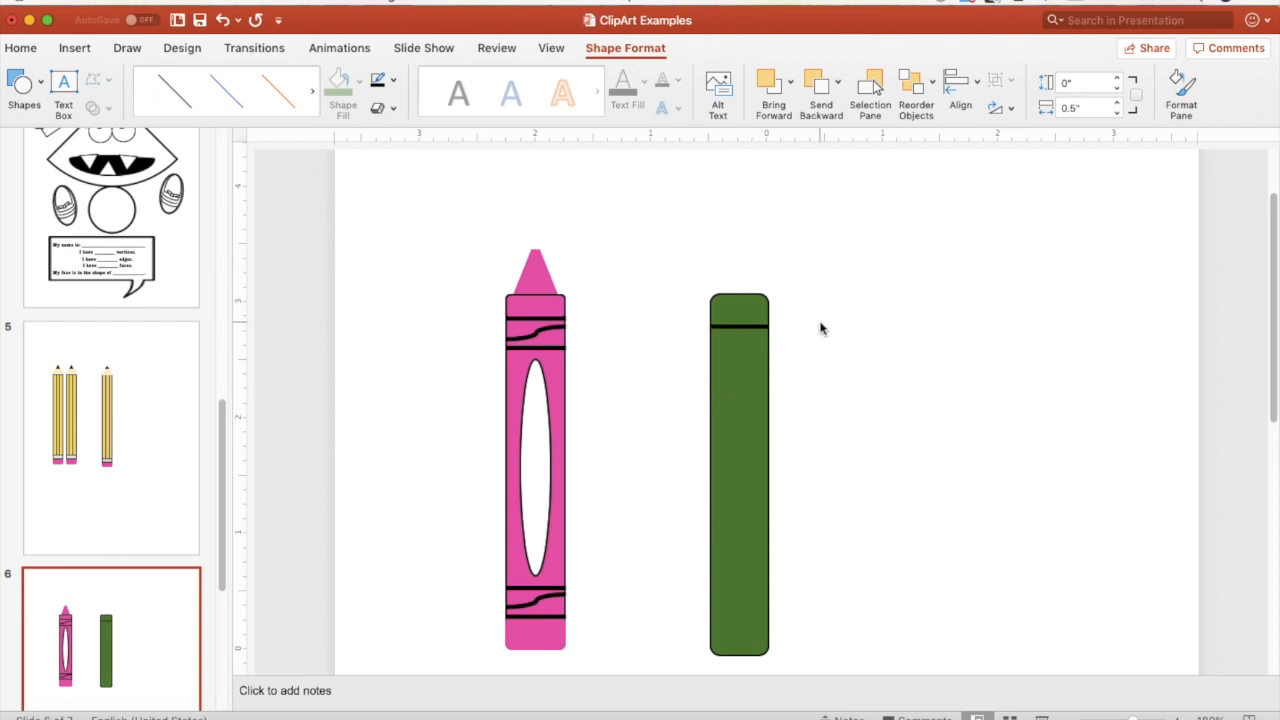
Step: Duplicate the black line and place the copy parallel below it across the green crayon body
click(725, 326)
key(super+c)
key(super+v)
drag(748, 348, 729, 357)
click(869, 394)
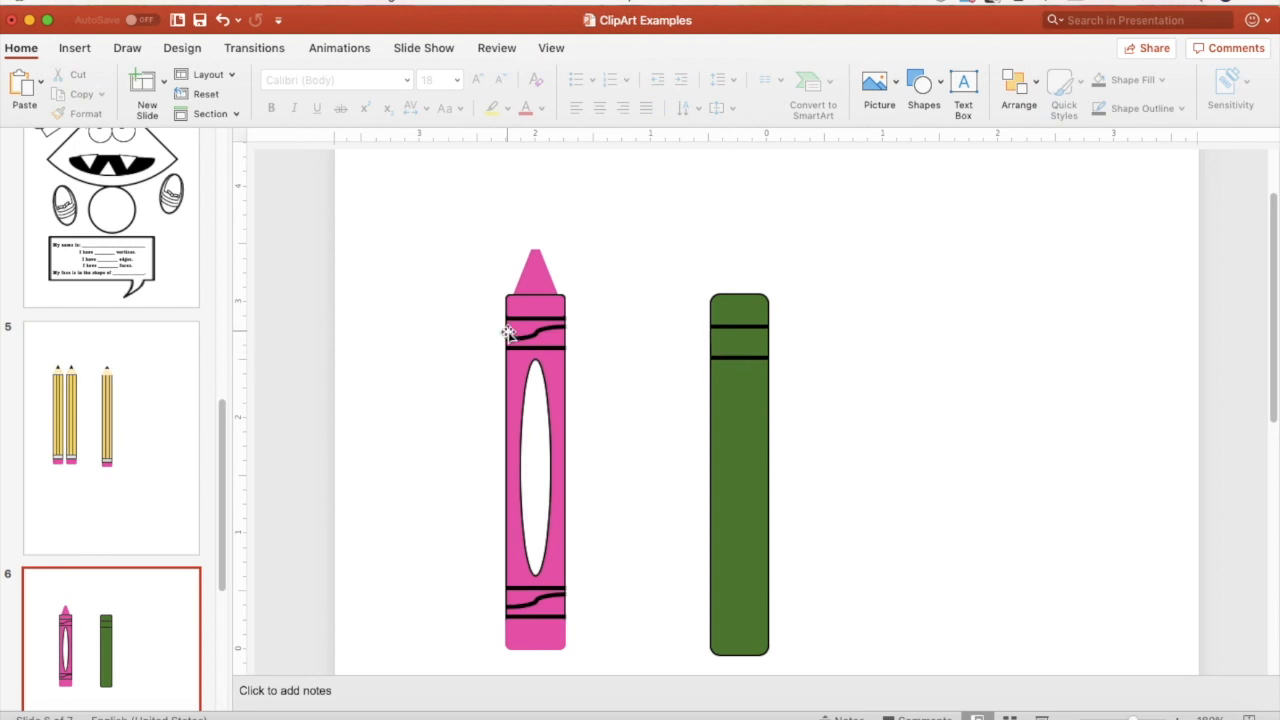
Step: Draw a curved connector about 0.5" wide and 0.27" high rising between the two black lines on the green crayon
click(80, 52)
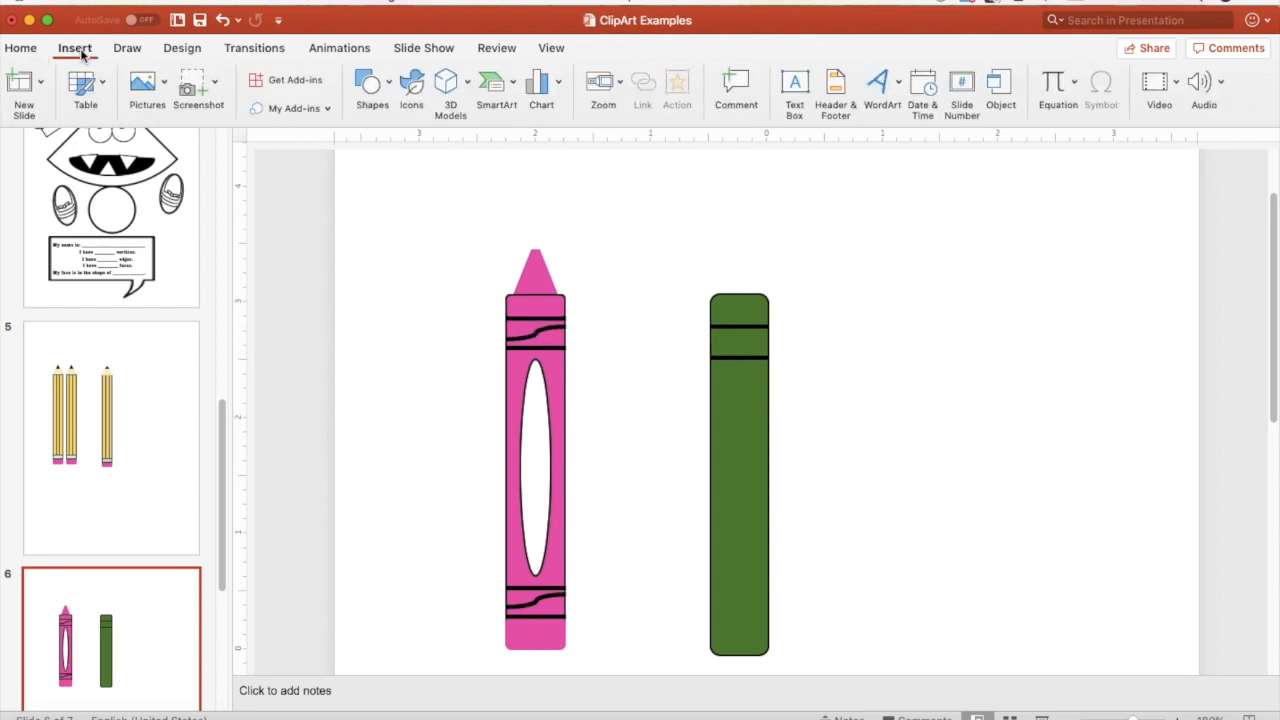
click(388, 88)
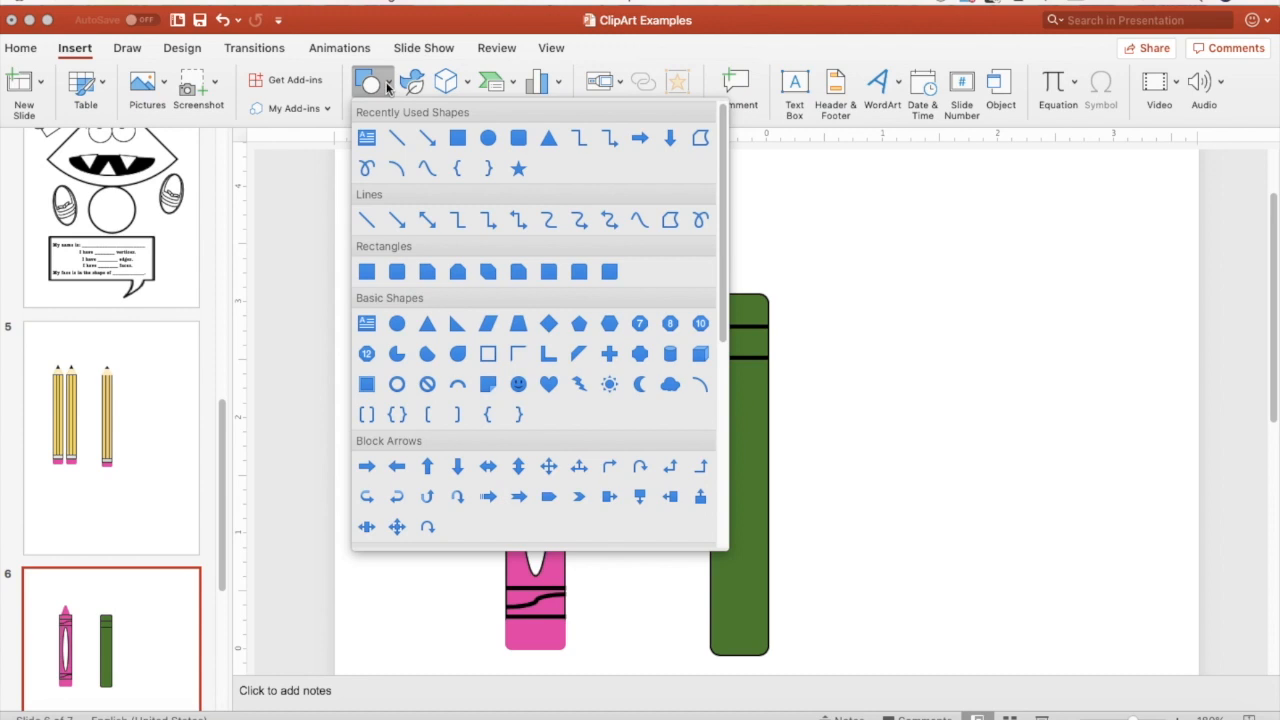
click(550, 228)
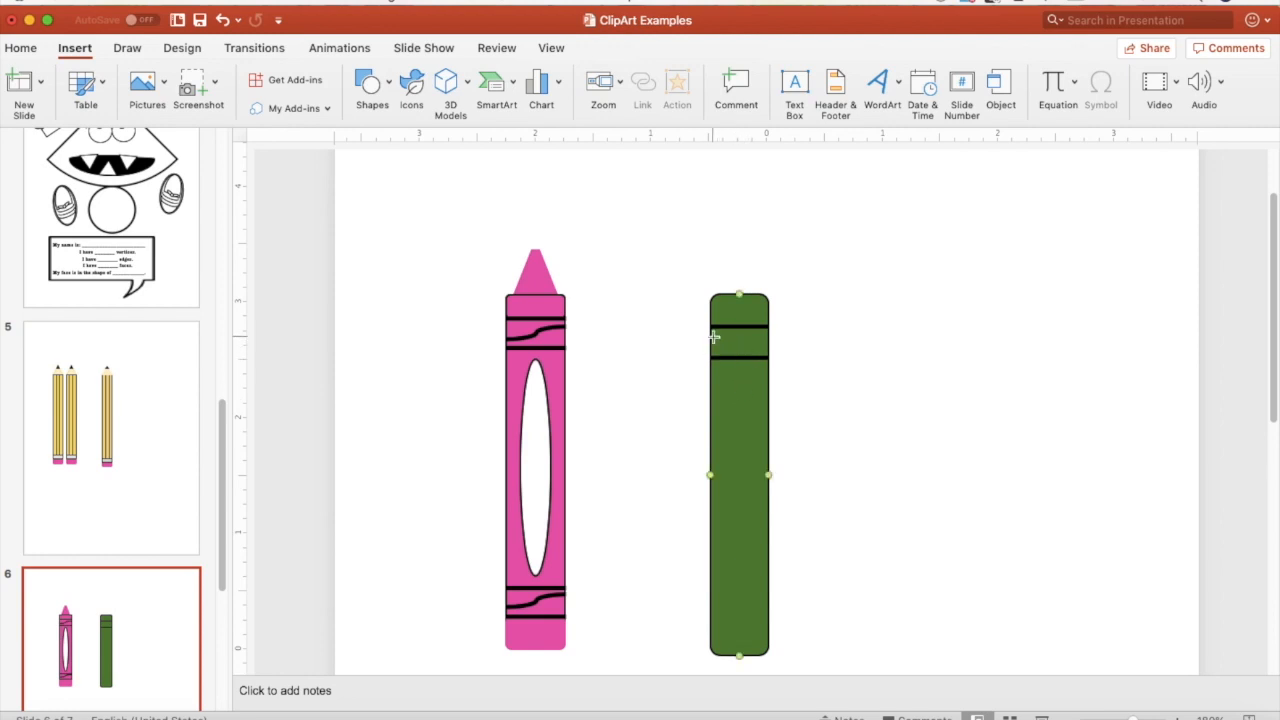
drag(711, 356, 767, 326)
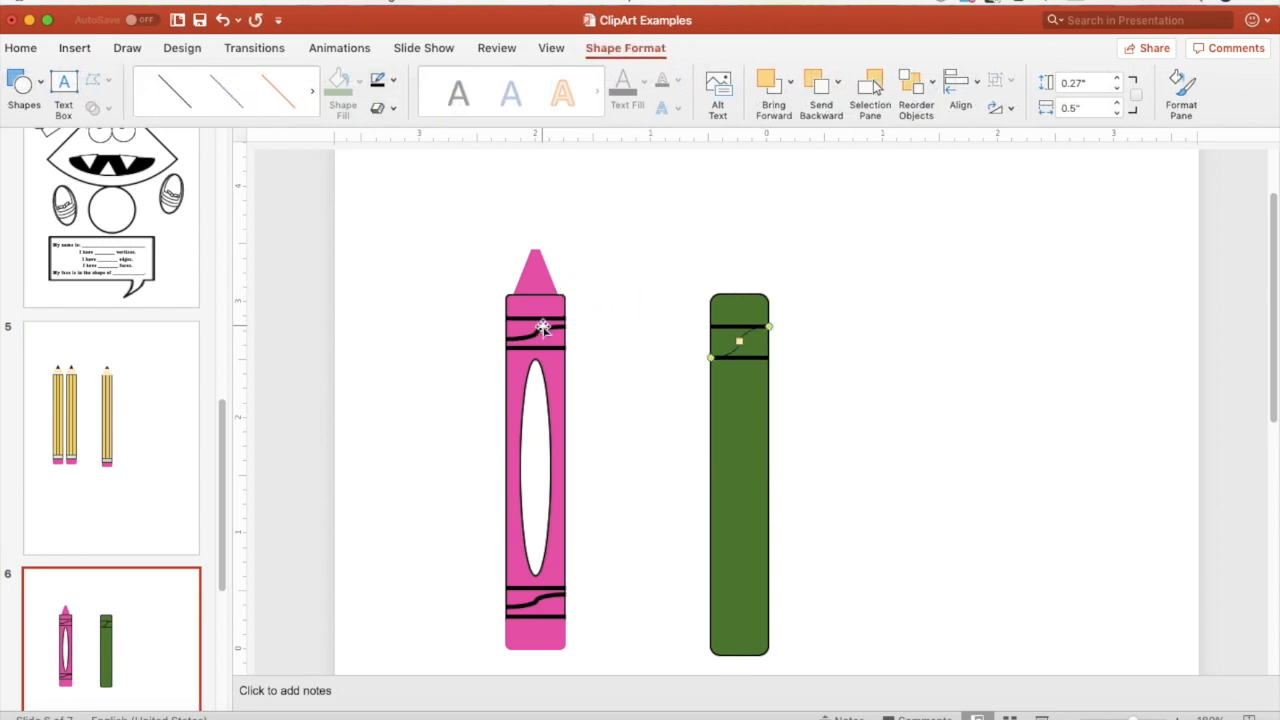
Step: Set the curved connector's line weight to 3 pt and deselect it
click(392, 80)
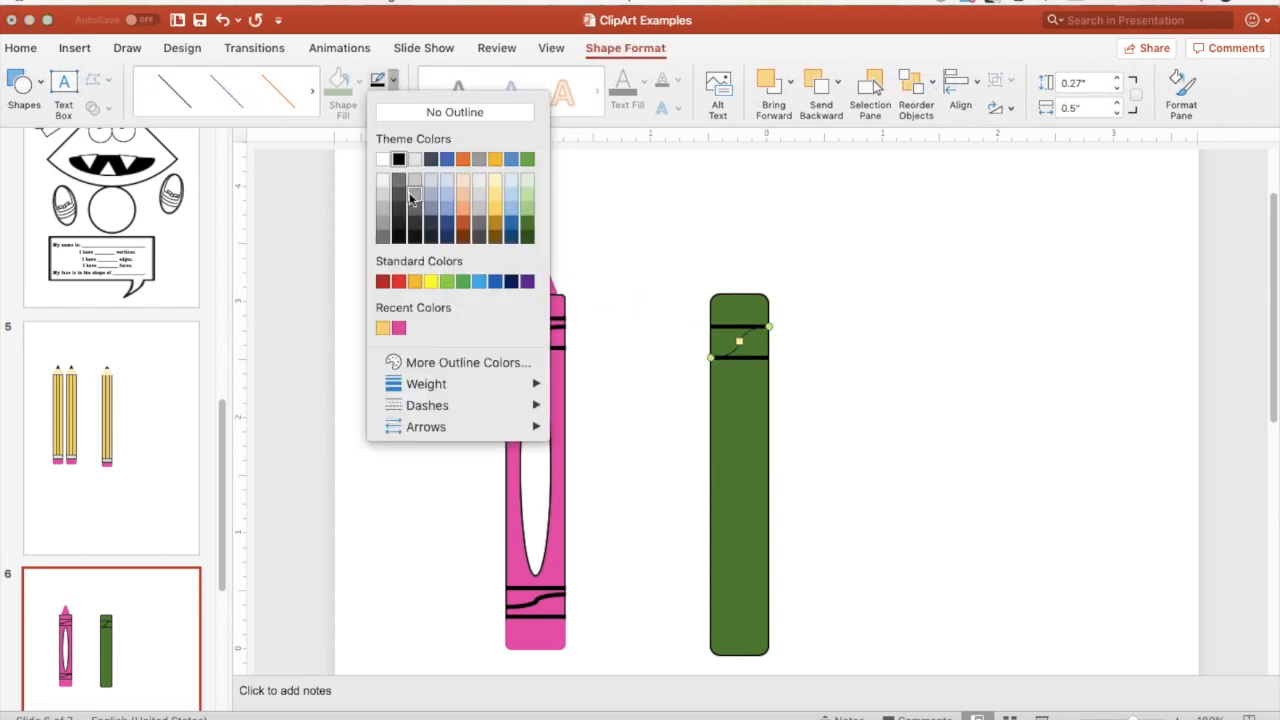
mouse_move(423, 385)
click(607, 517)
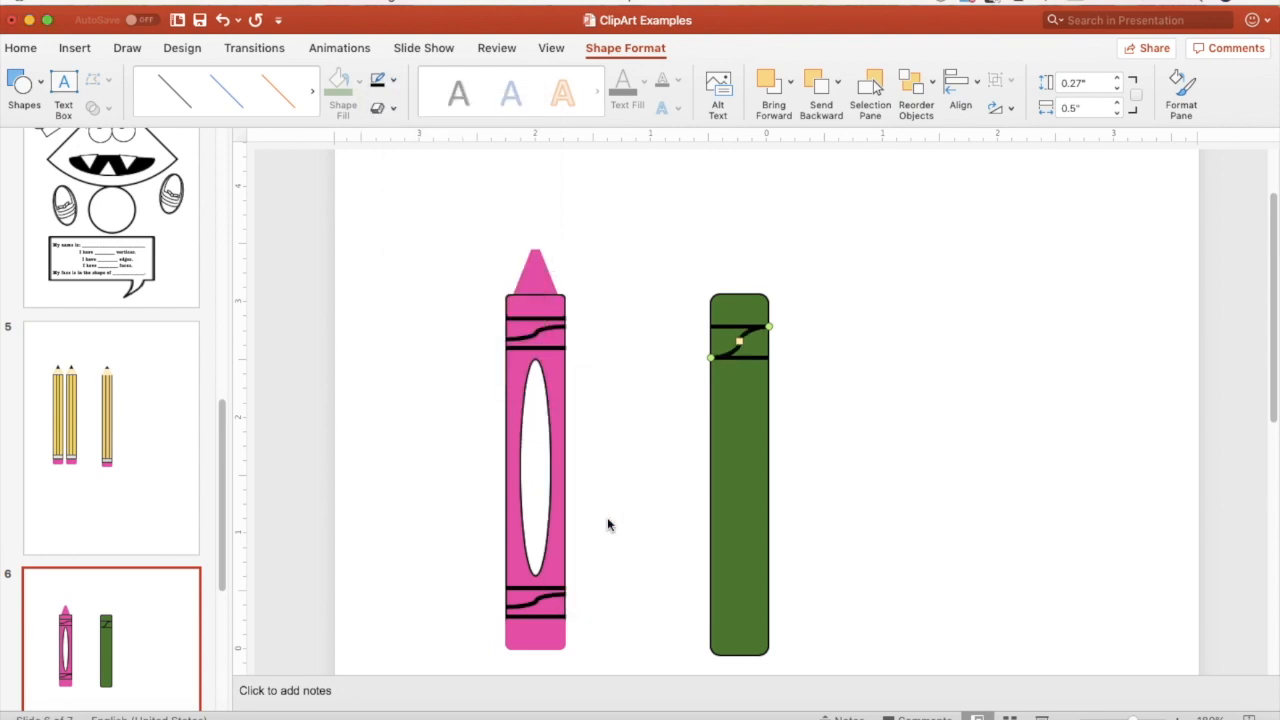
click(840, 349)
Step: Reduce the curved connector's height and move the lower black line up to meet its lower end
click(743, 341)
click(714, 357)
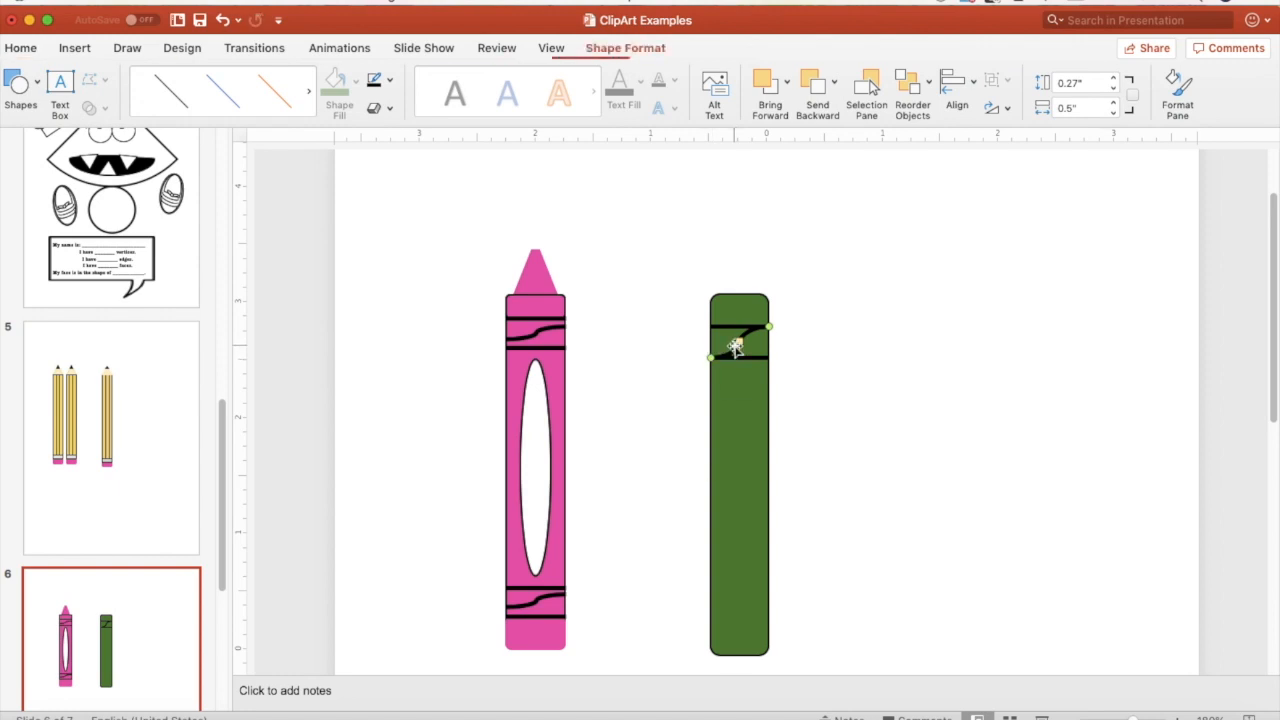
mouse_move(740, 345)
mouse_down()
mouse_move(753, 338)
mouse_move(714, 347)
mouse_move(743, 347)
mouse_up()
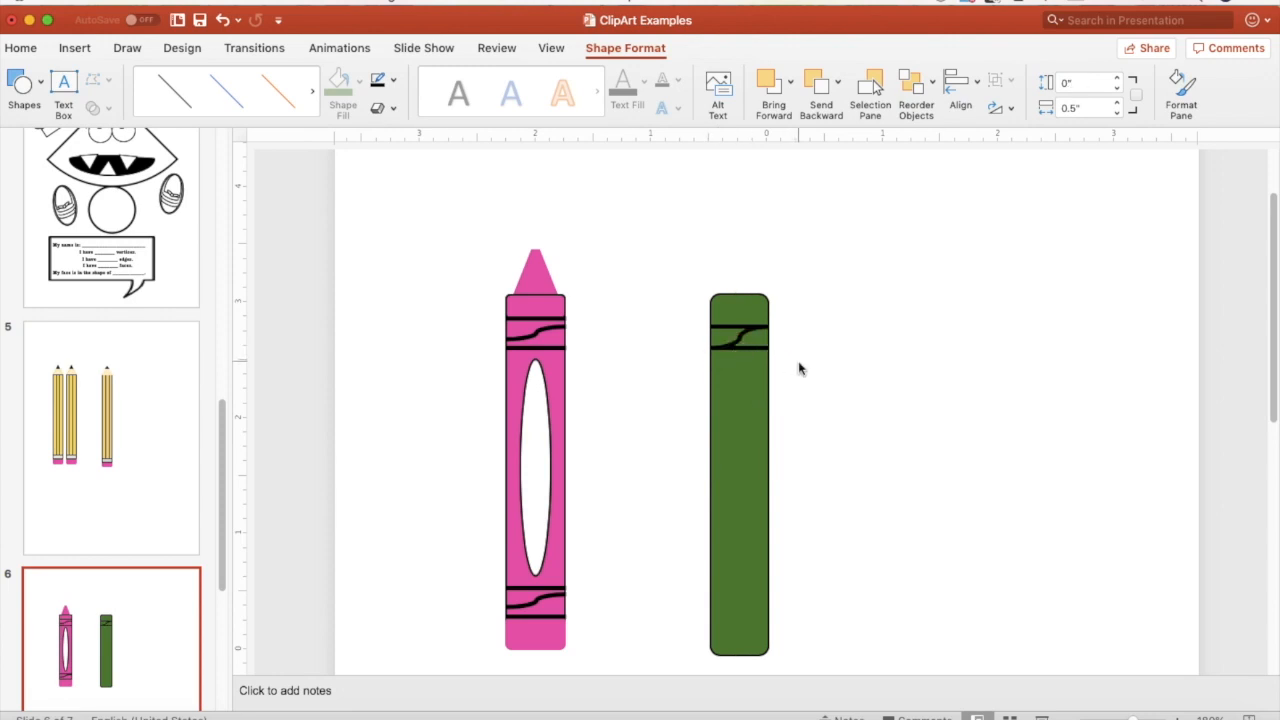
Step: Fine-tune the position of the lower black line so it meets the curve's lower end on the green crayon
click(797, 369)
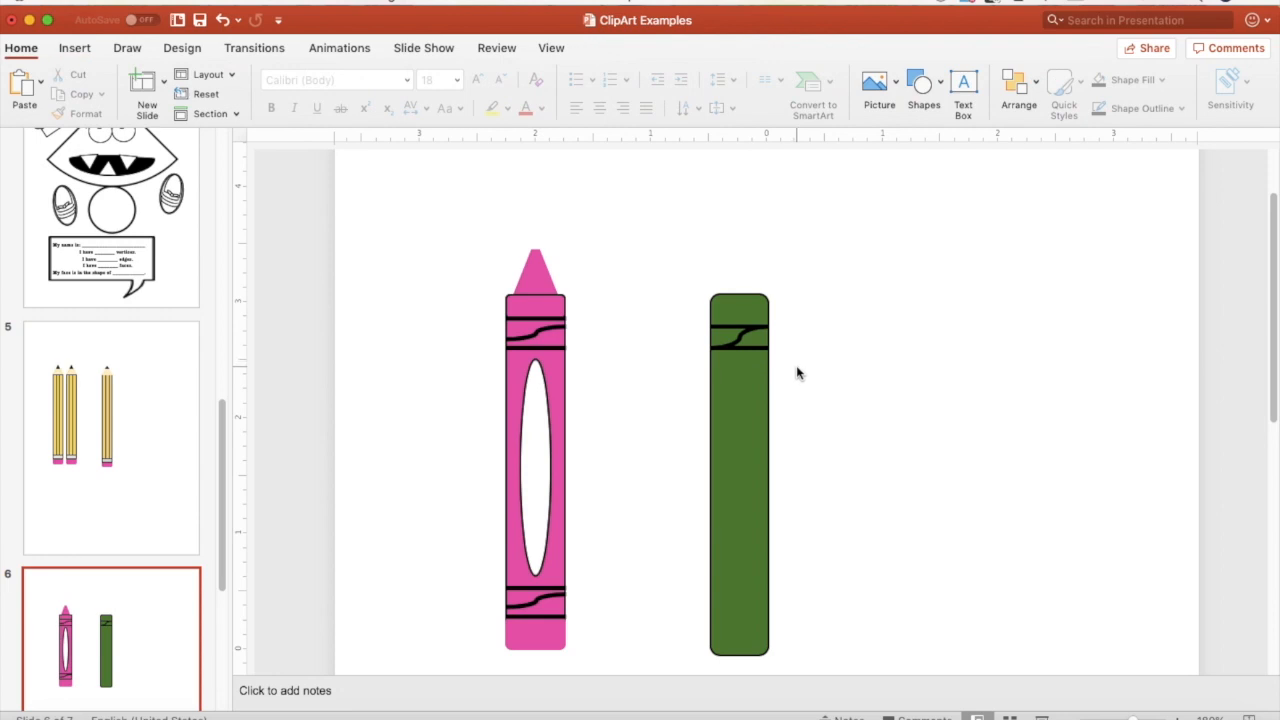
click(747, 350)
drag(747, 350, 747, 349)
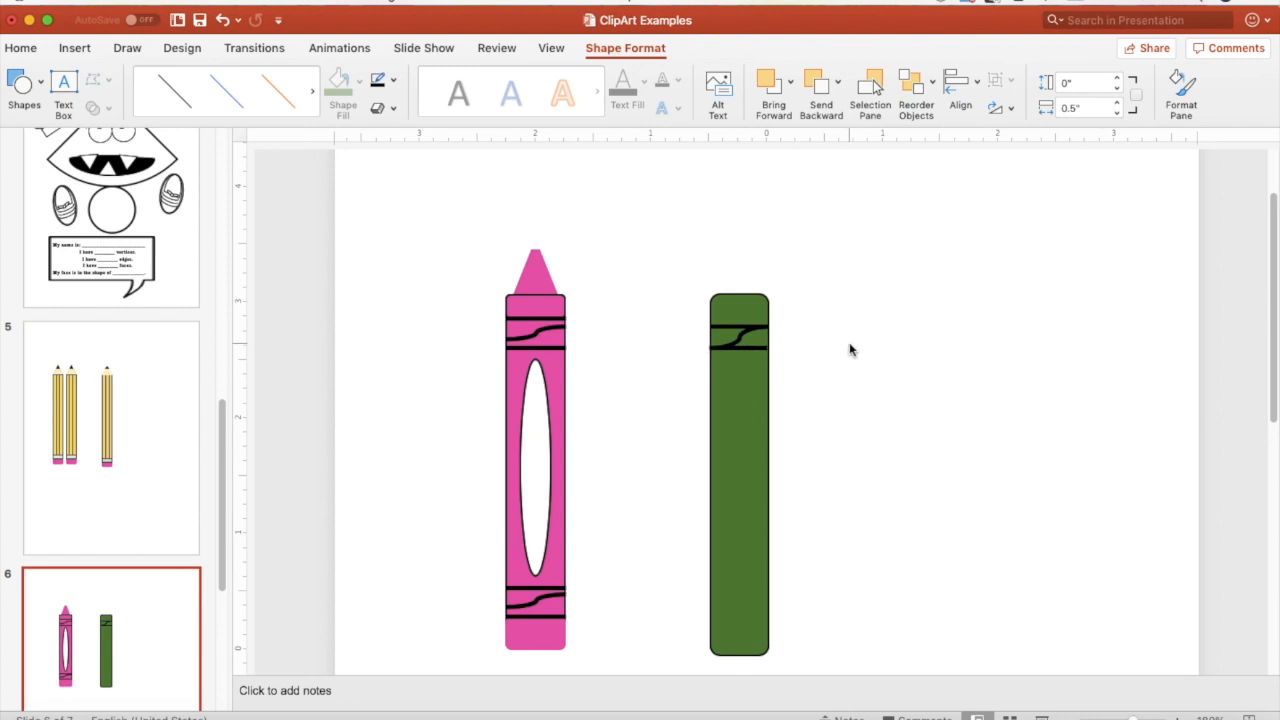
click(849, 342)
click(755, 349)
drag(762, 348, 762, 349)
click(870, 357)
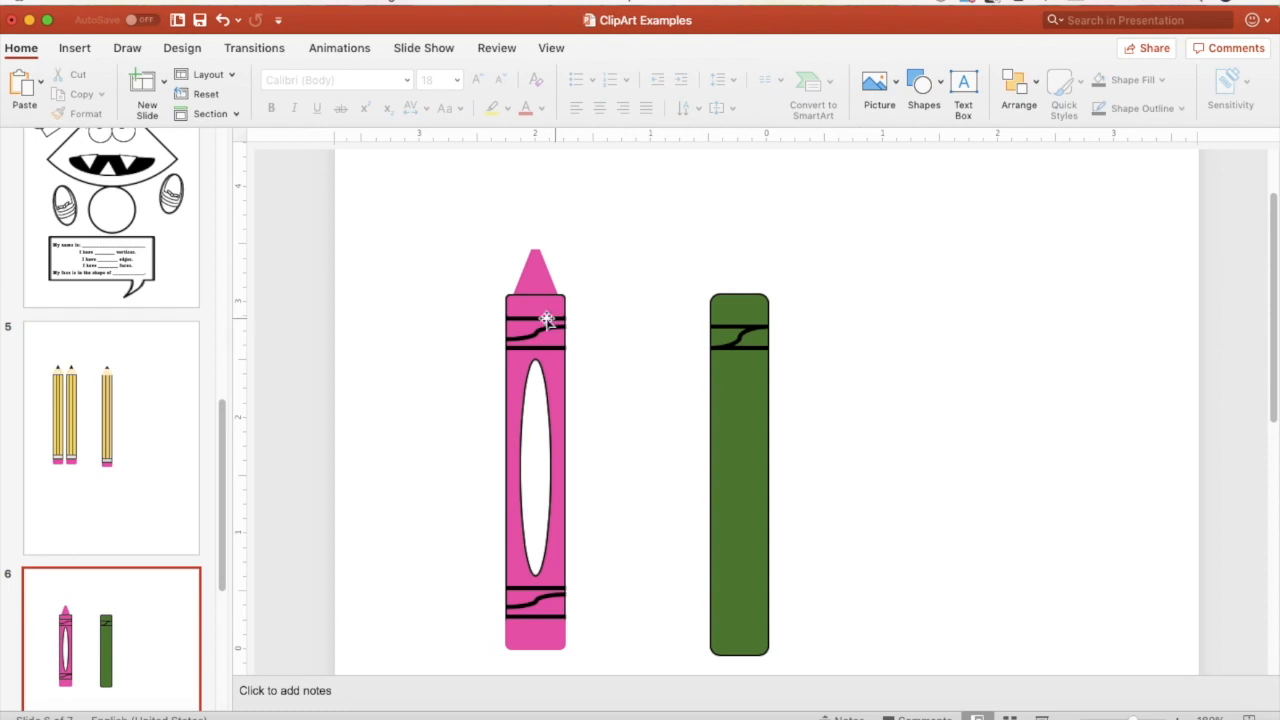
Step: Group the two black lines and the curved connector near the green crayon's upper end
click(745, 327)
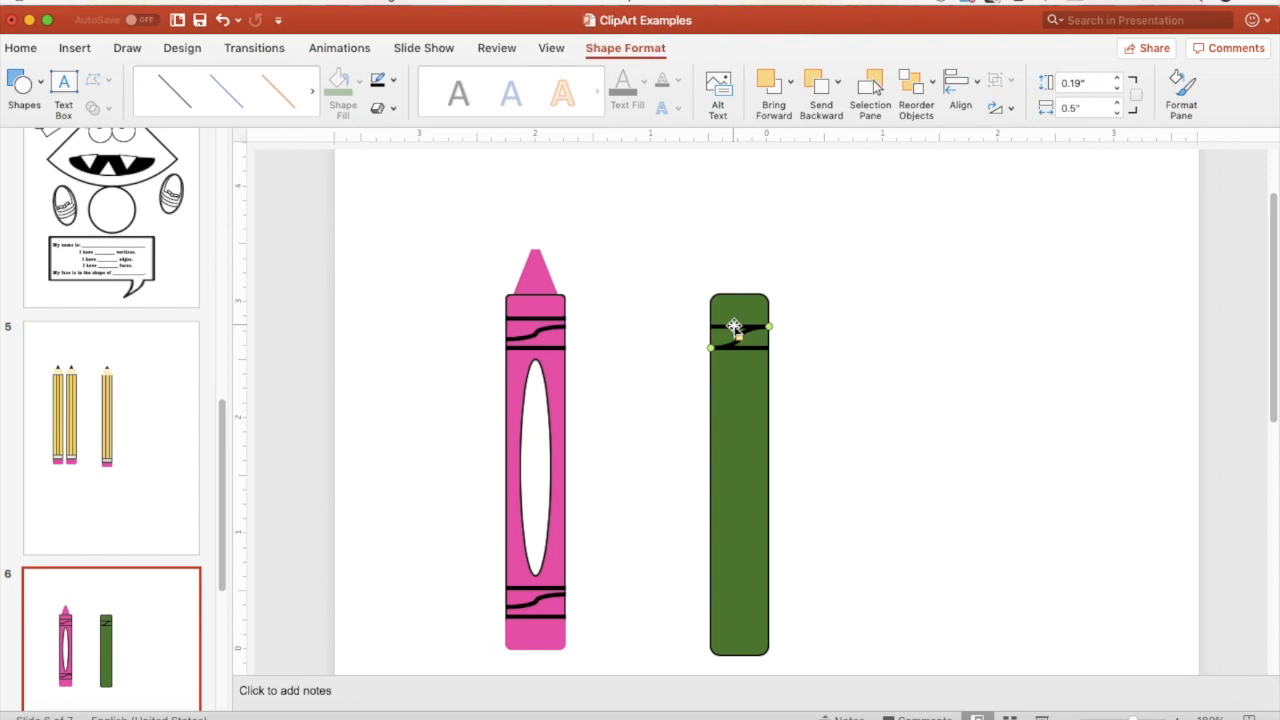
shift+click(734, 326)
shift+click(746, 349)
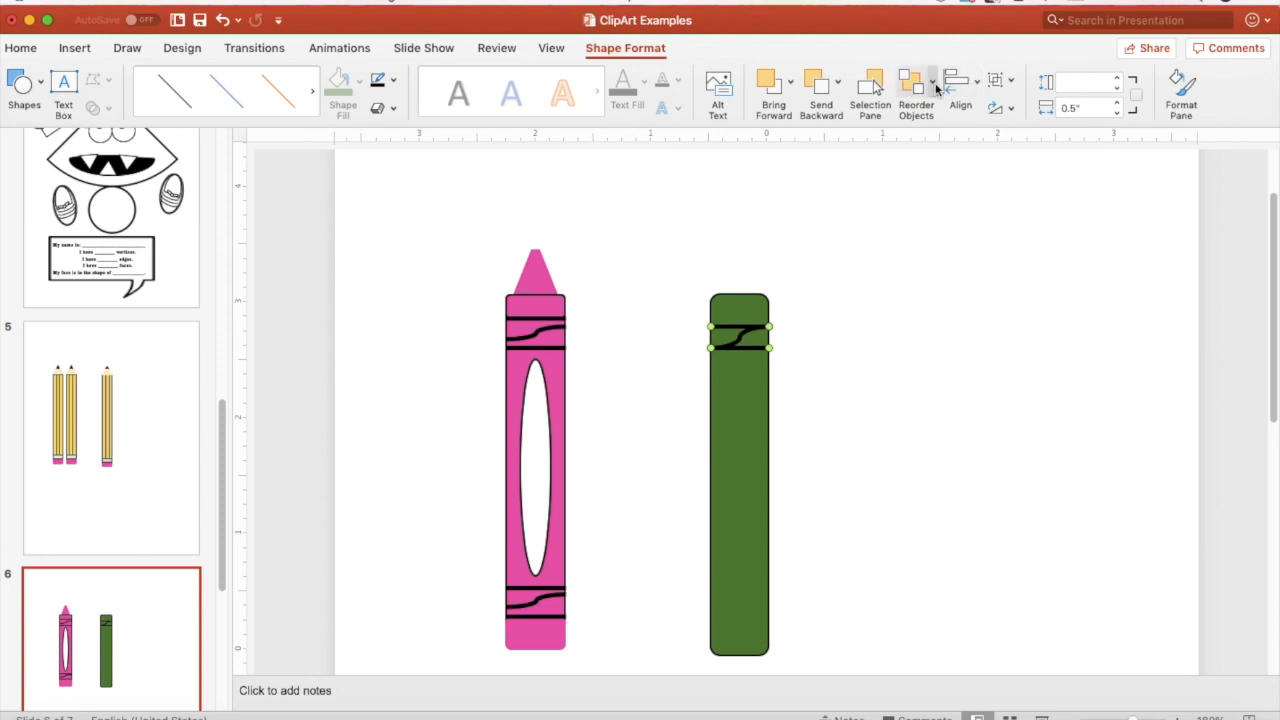
click(990, 80)
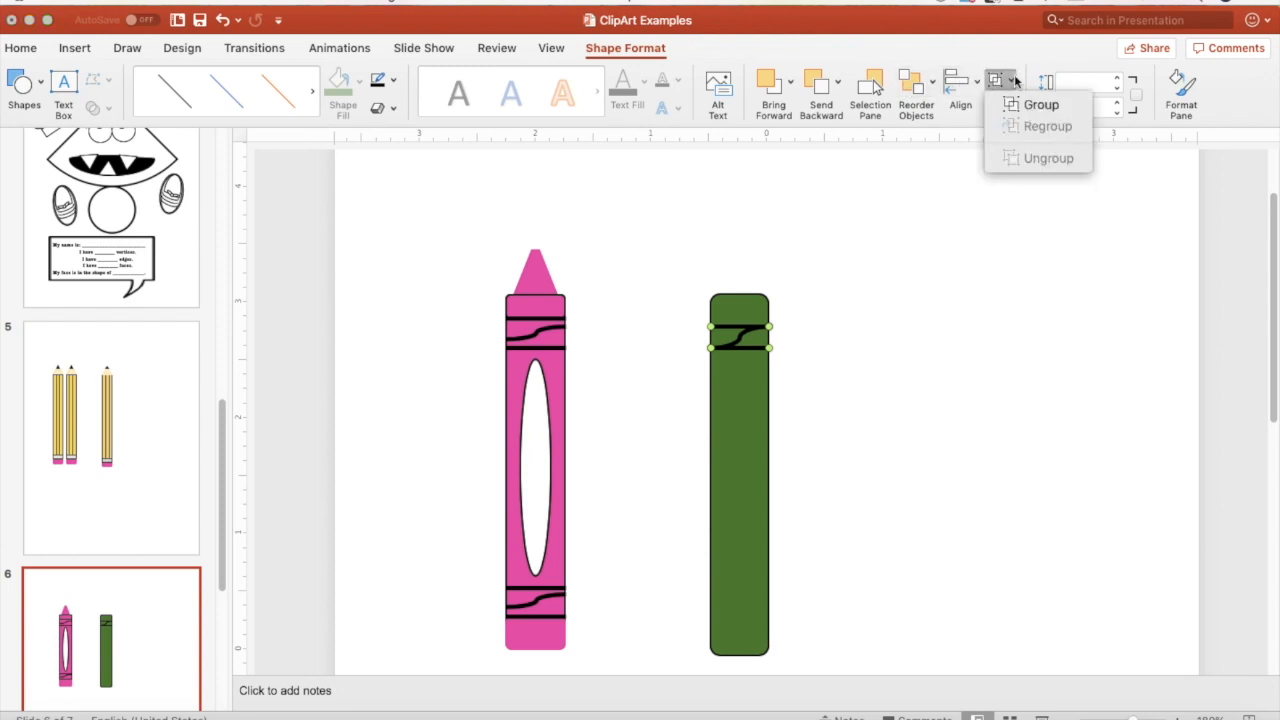
click(1028, 106)
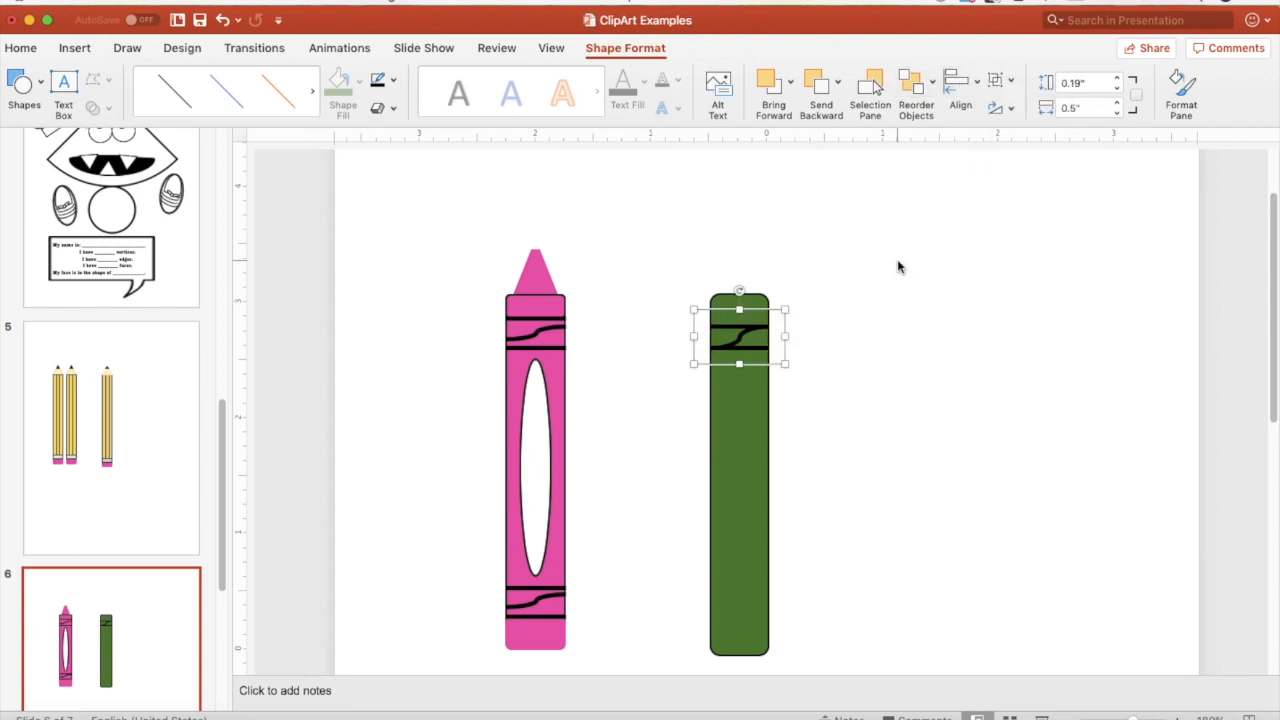
Step: Paste a copy of the grouped band and place it across the lower end of the green crayon, aligned with the upper band
key(super+v)
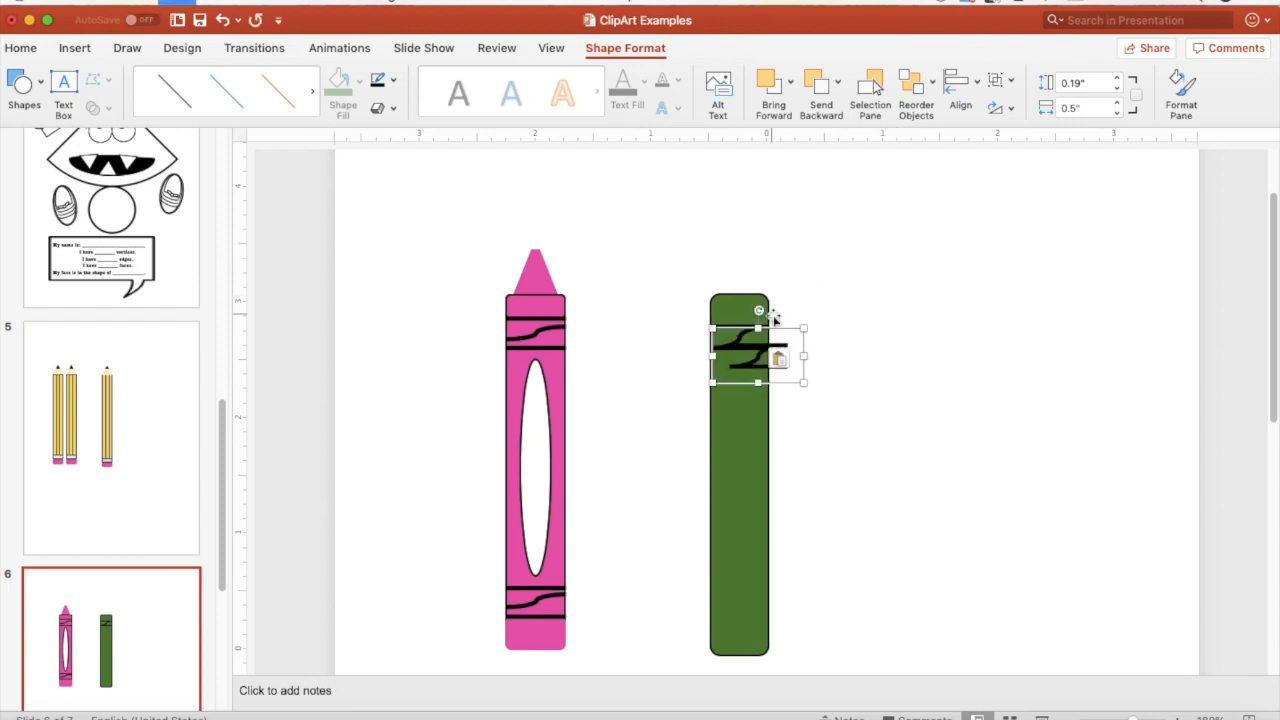
drag(781, 327, 760, 578)
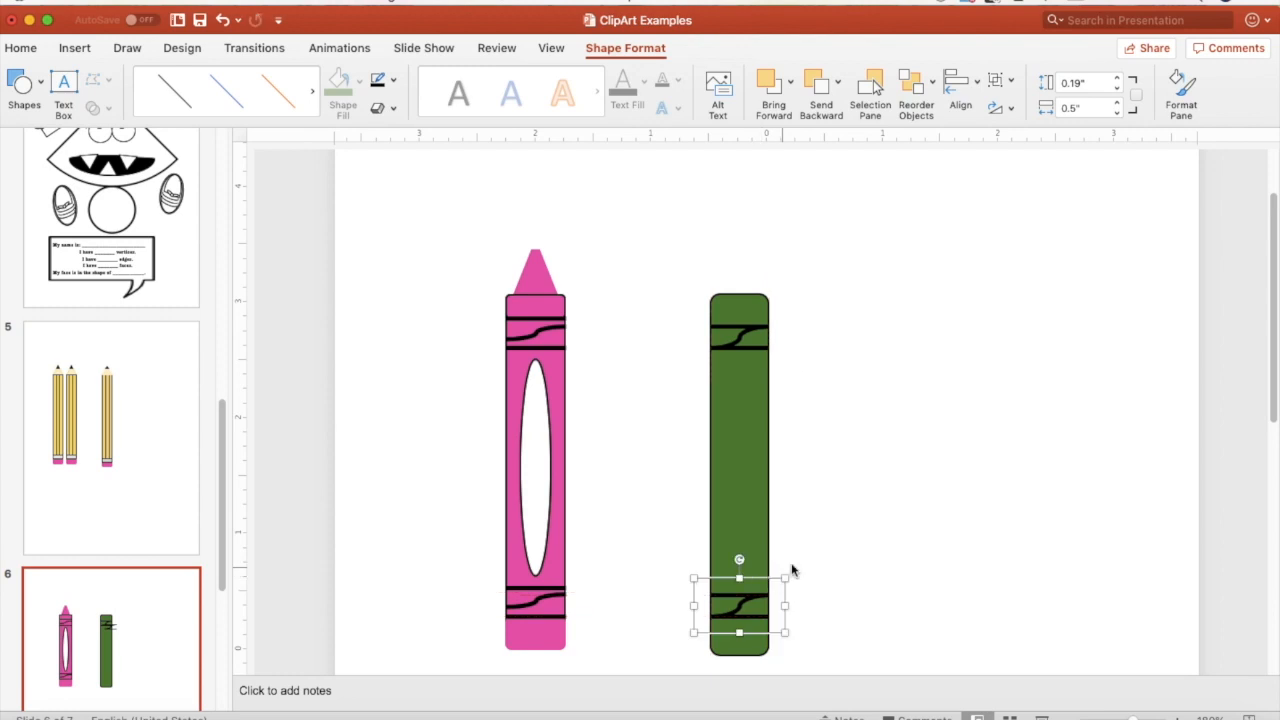
click(873, 545)
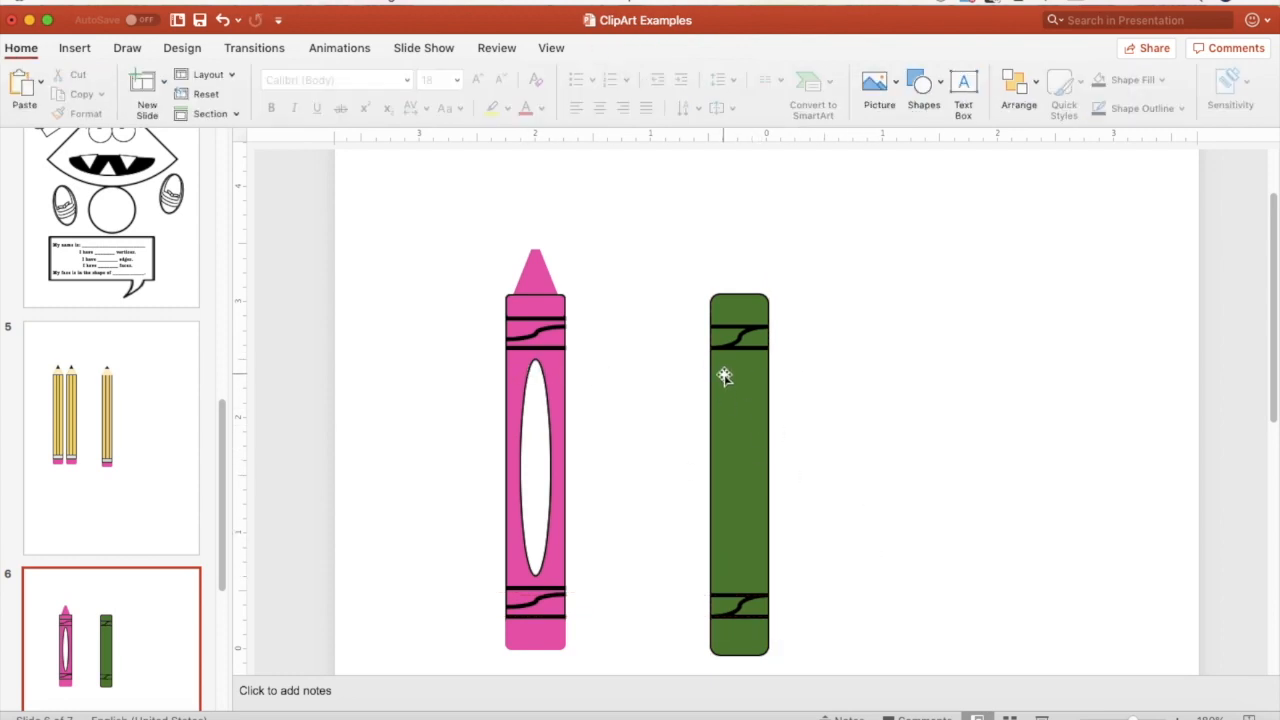
Step: Draw a tall oval about 0.19" wide and 1.89" high and center it between the two bands on the green crayon
click(88, 48)
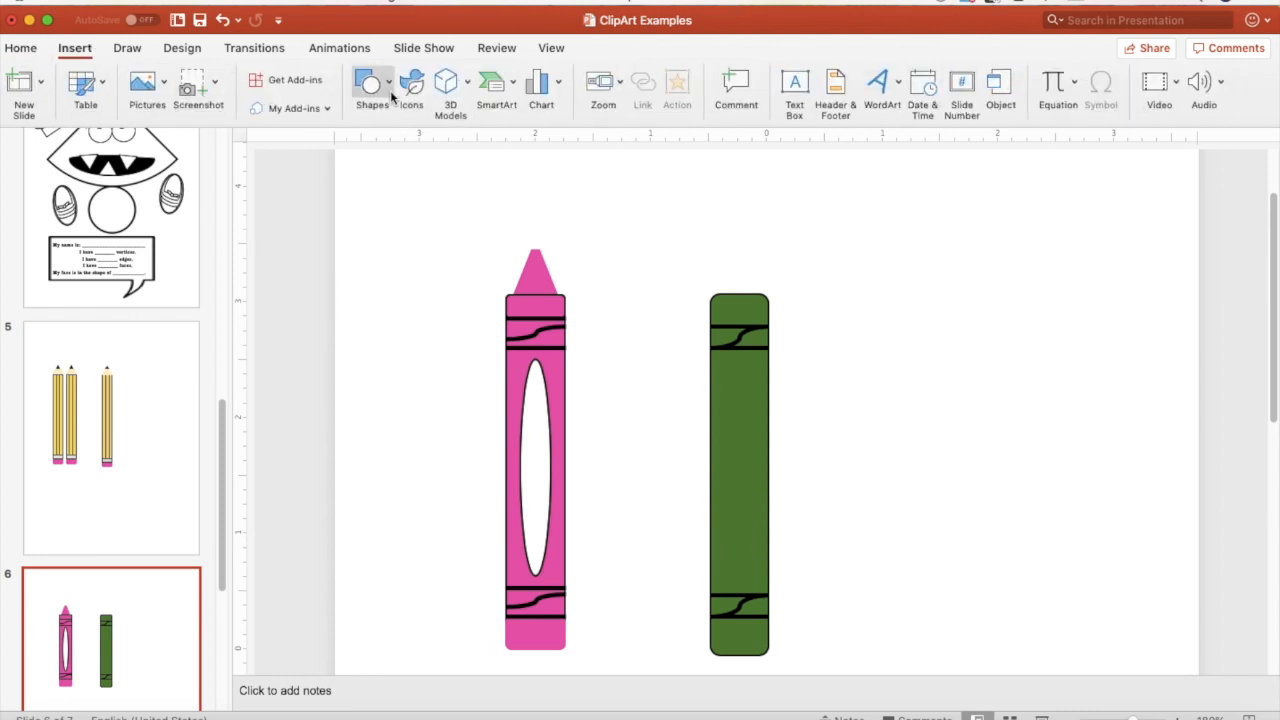
click(388, 88)
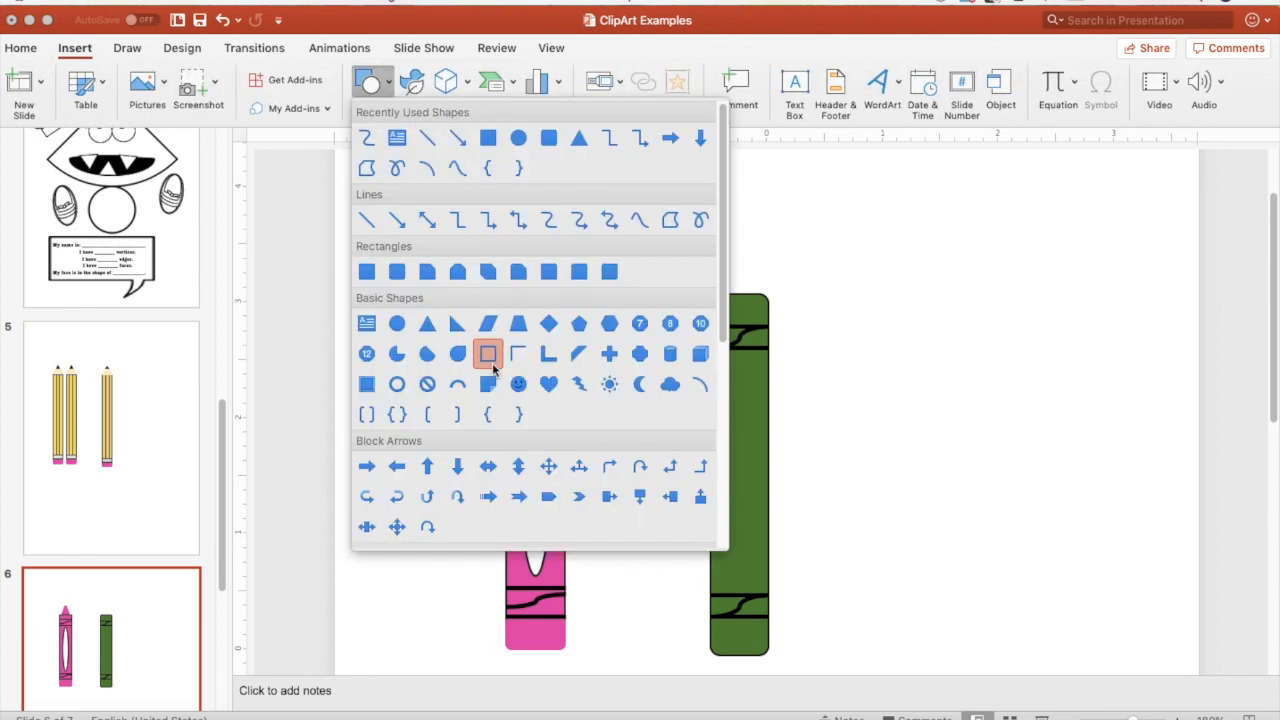
click(519, 138)
drag(733, 362, 750, 580)
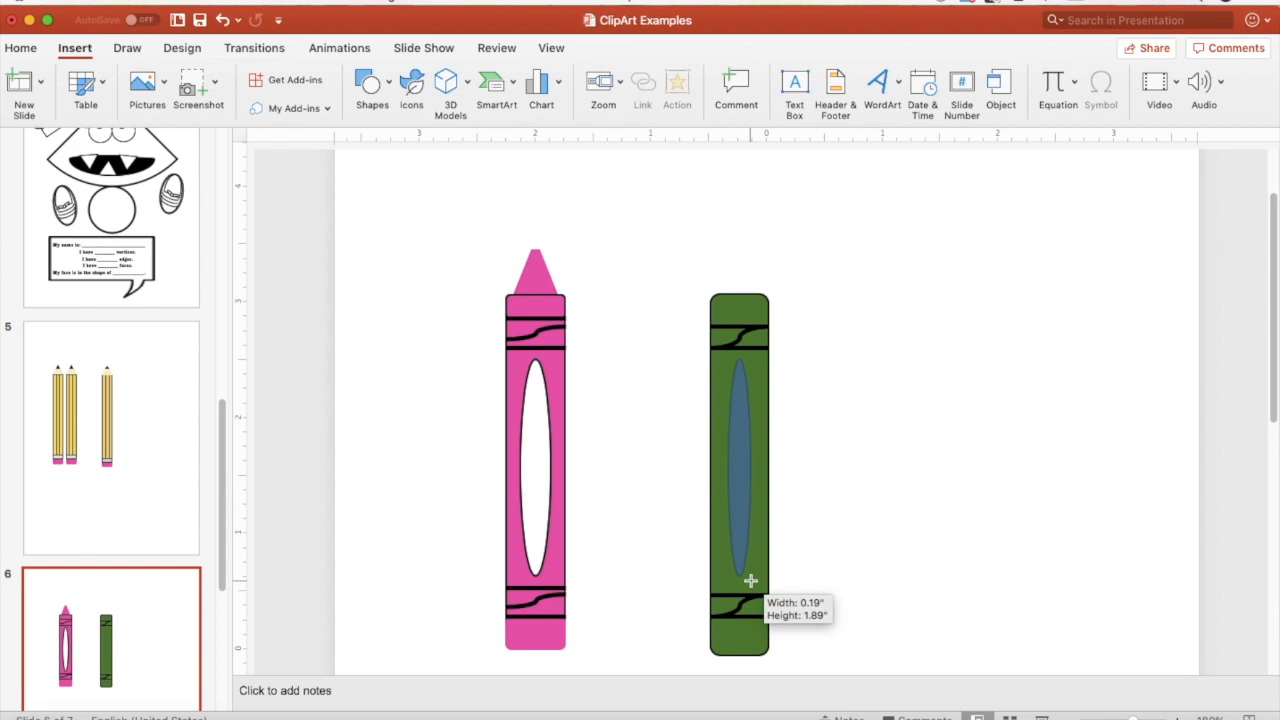
drag(740, 434, 735, 438)
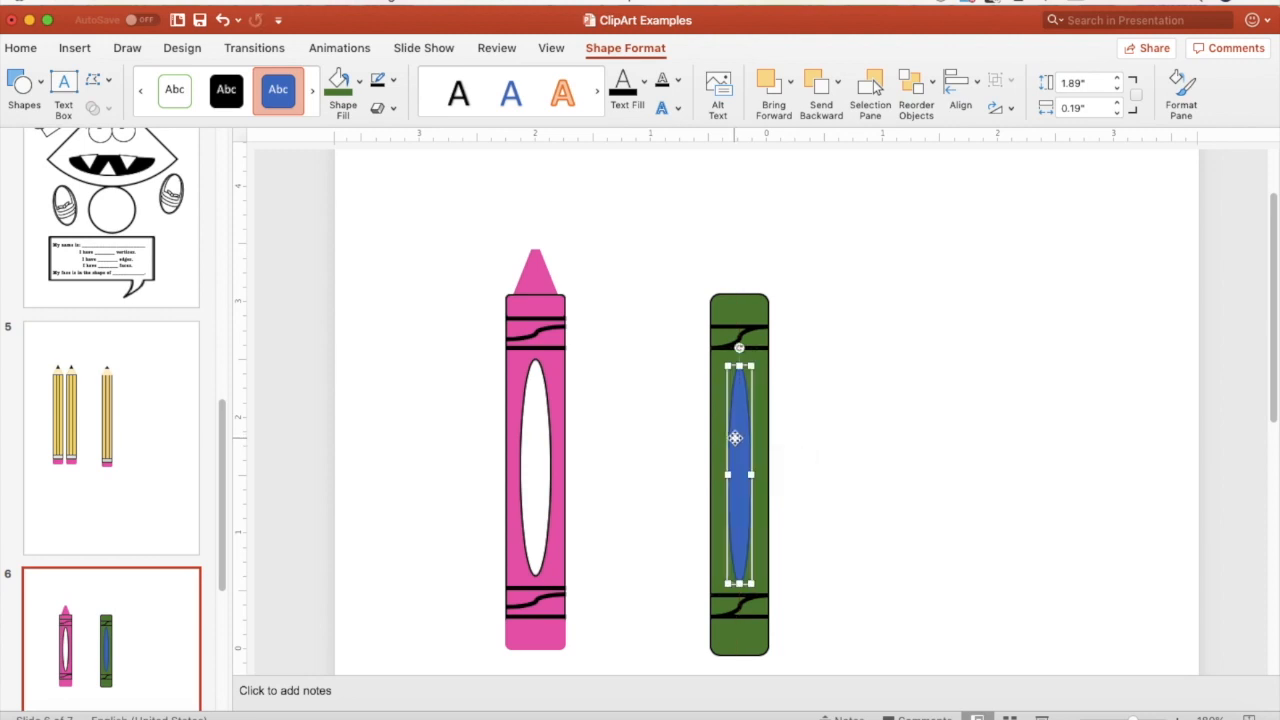
Step: Fill the oval white and widen it evenly about its center, matching the pink crayon's label
click(359, 80)
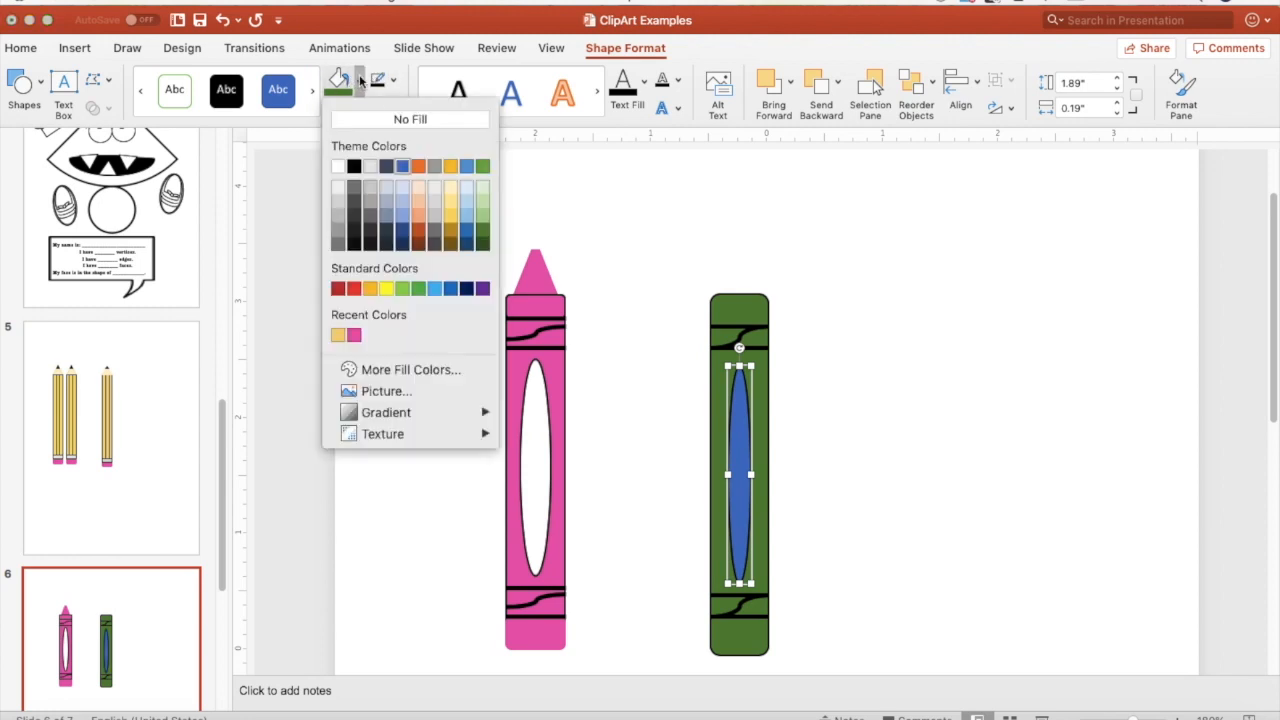
click(337, 168)
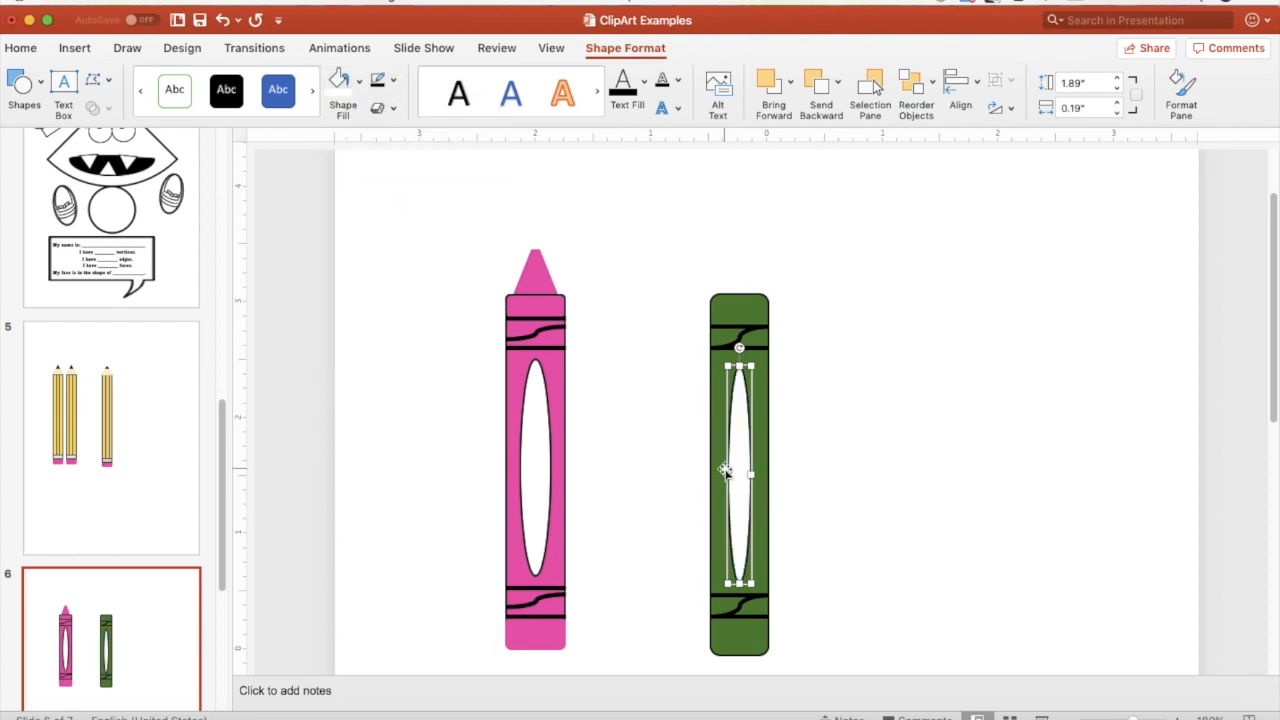
mouse_move(726, 474)
mouse_down()
mouse_move(714, 476)
mouse_move(740, 466)
mouse_up()
click(846, 452)
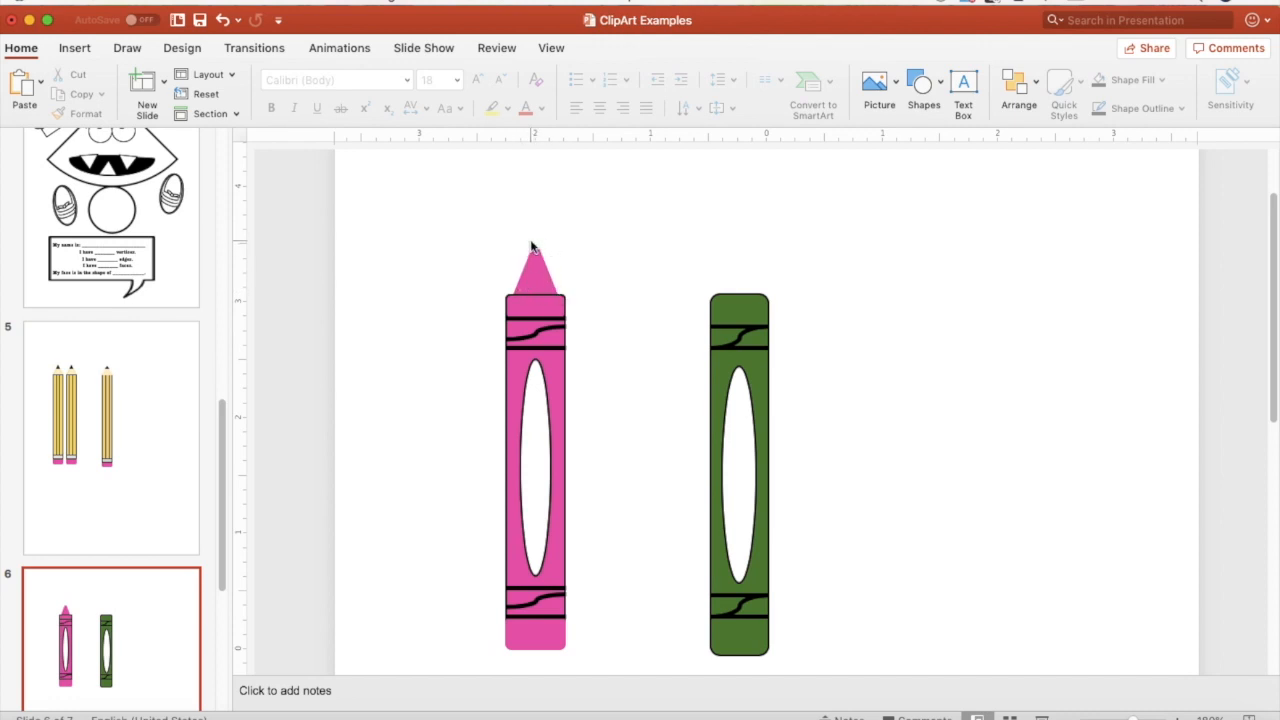
Step: Draw a triangle about 0.41" wide and 0.43" high on the upper end of the green crayon as its tip
click(72, 48)
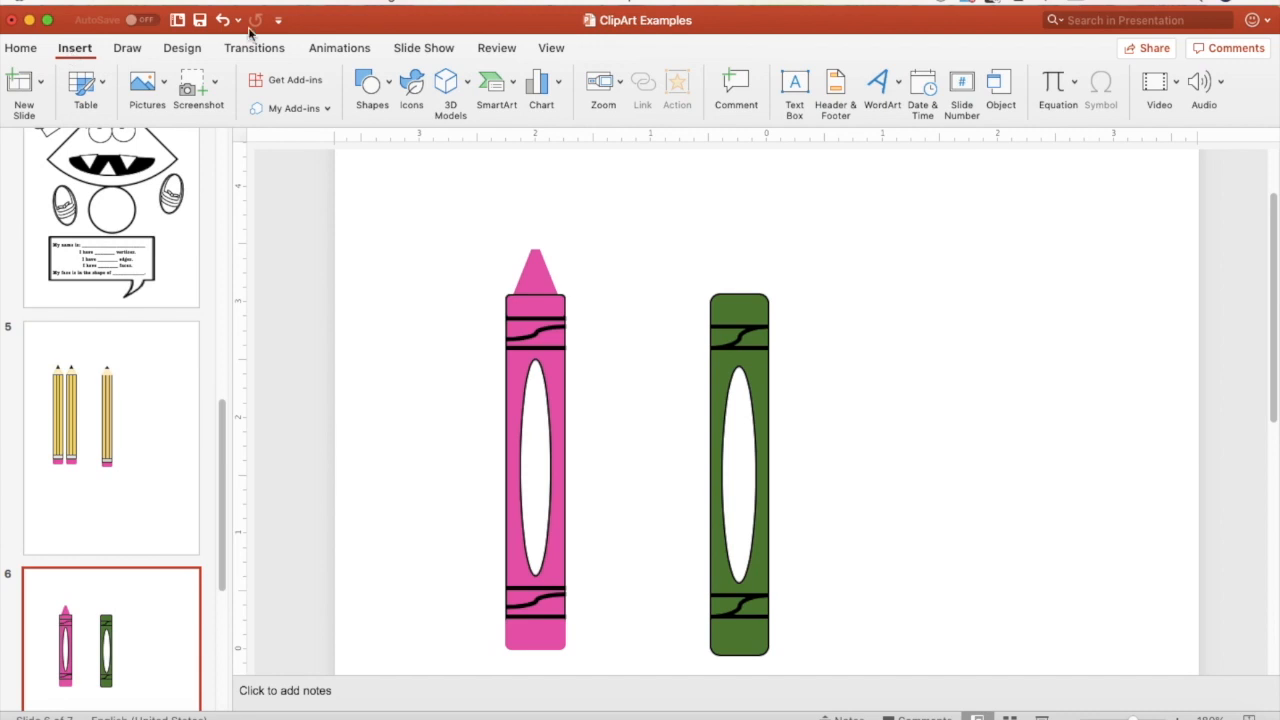
click(368, 84)
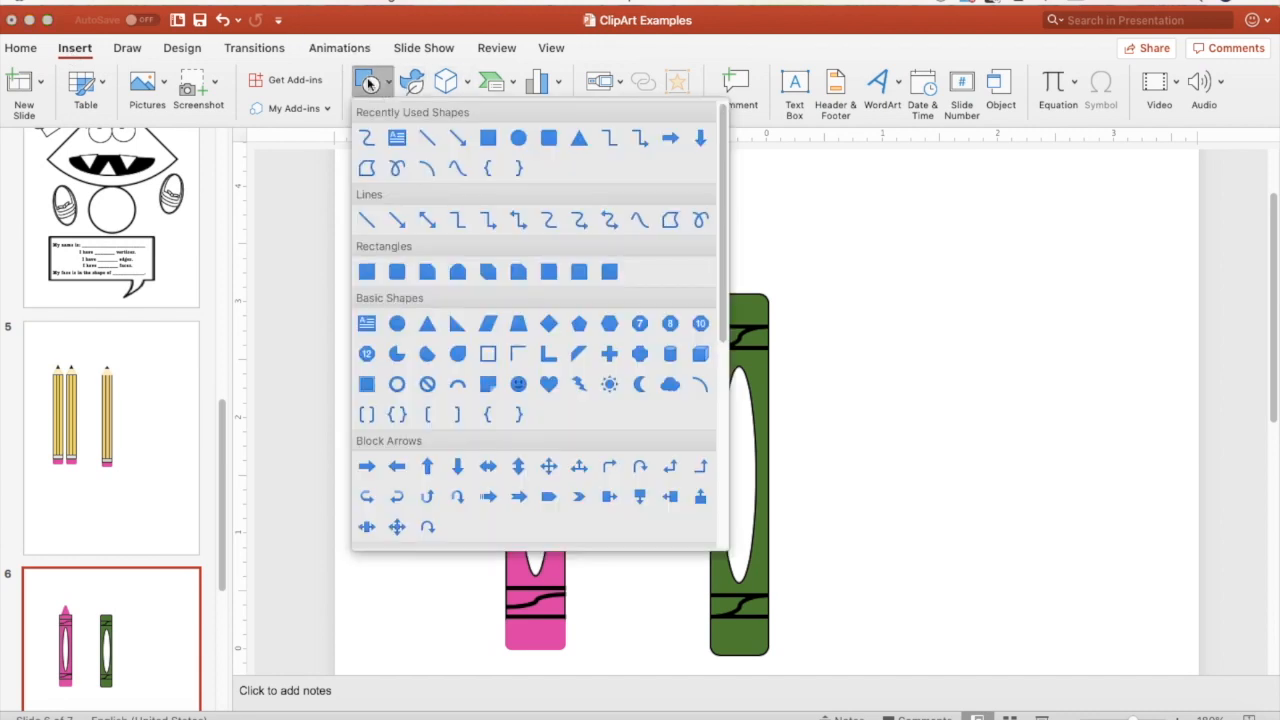
click(580, 139)
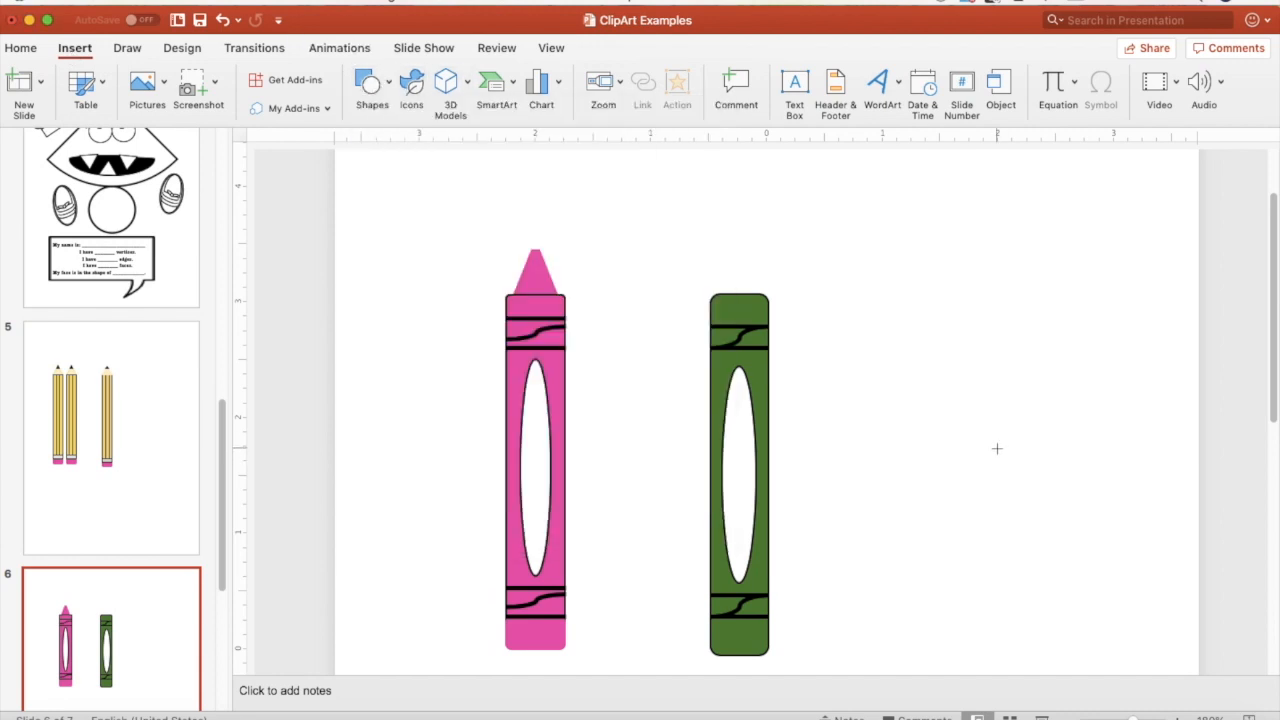
mouse_move(723, 243)
mouse_down()
mouse_move(757, 287)
mouse_move(784, 295)
mouse_move(746, 285)
mouse_up()
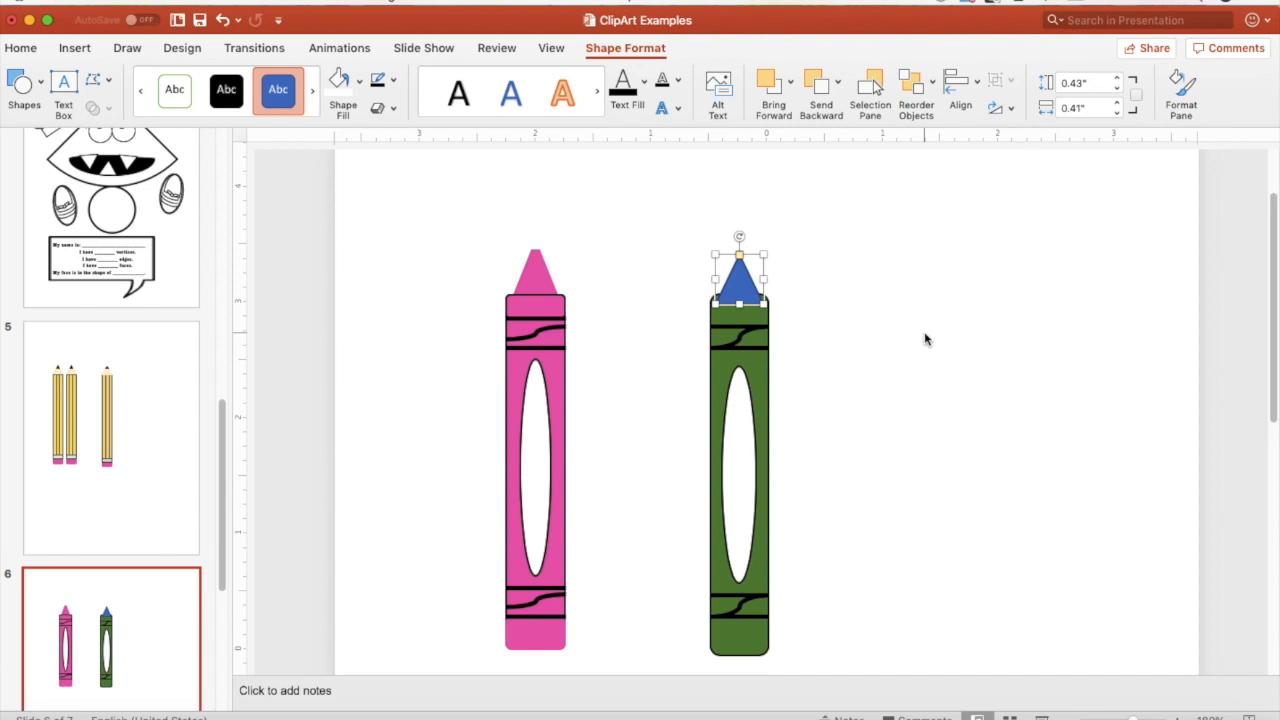
Step: Send the triangle tip to the back and nudge it up slightly, centered on the crayon body
click(838, 84)
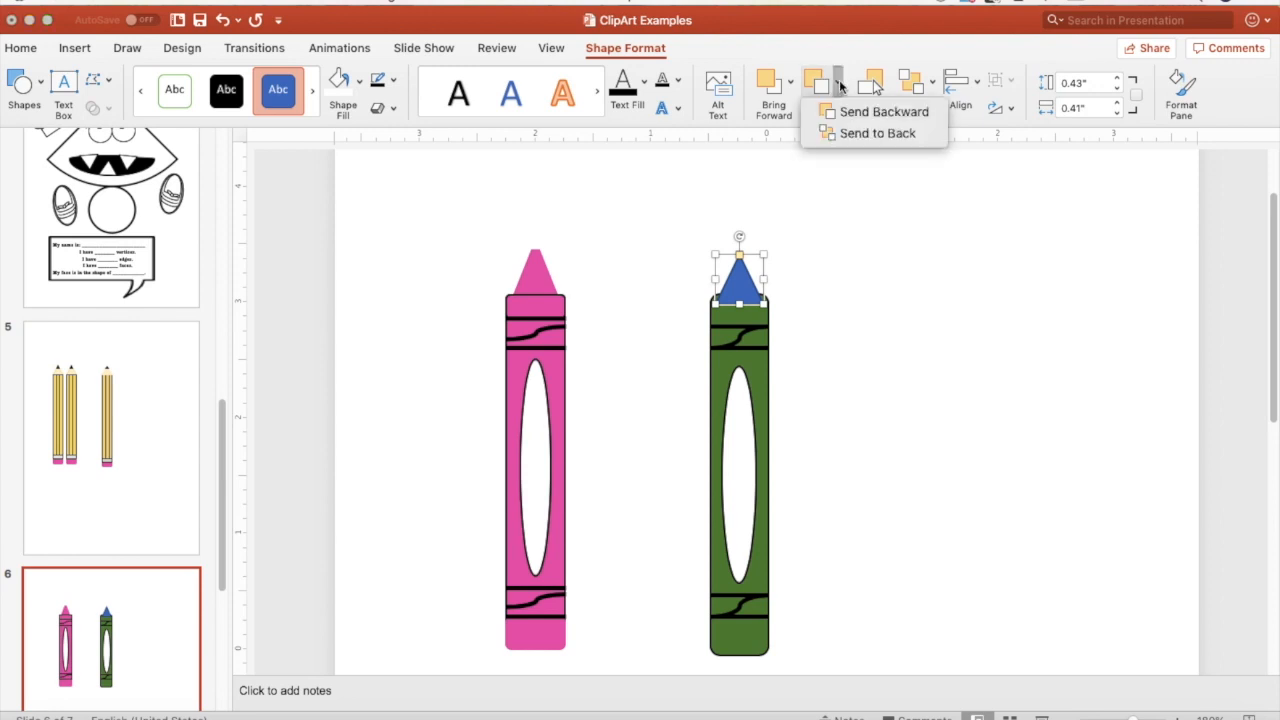
click(864, 133)
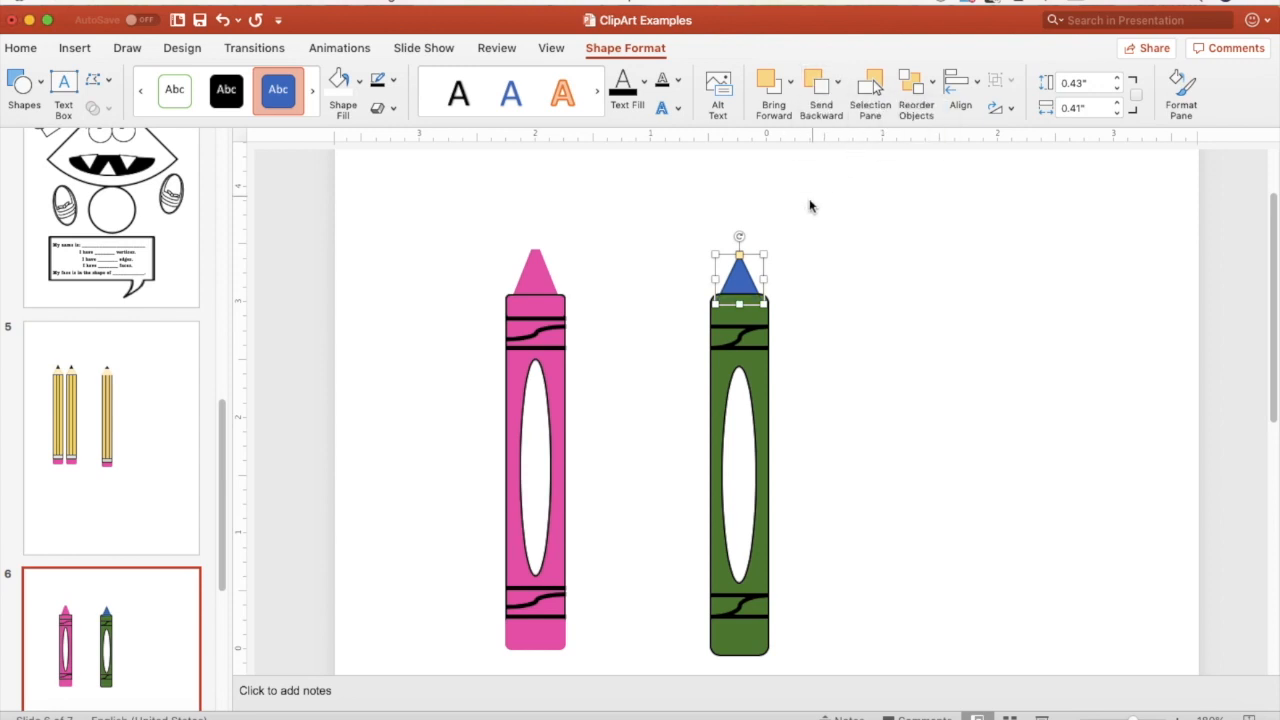
drag(745, 277, 747, 272)
click(840, 286)
click(745, 272)
drag(745, 272, 742, 272)
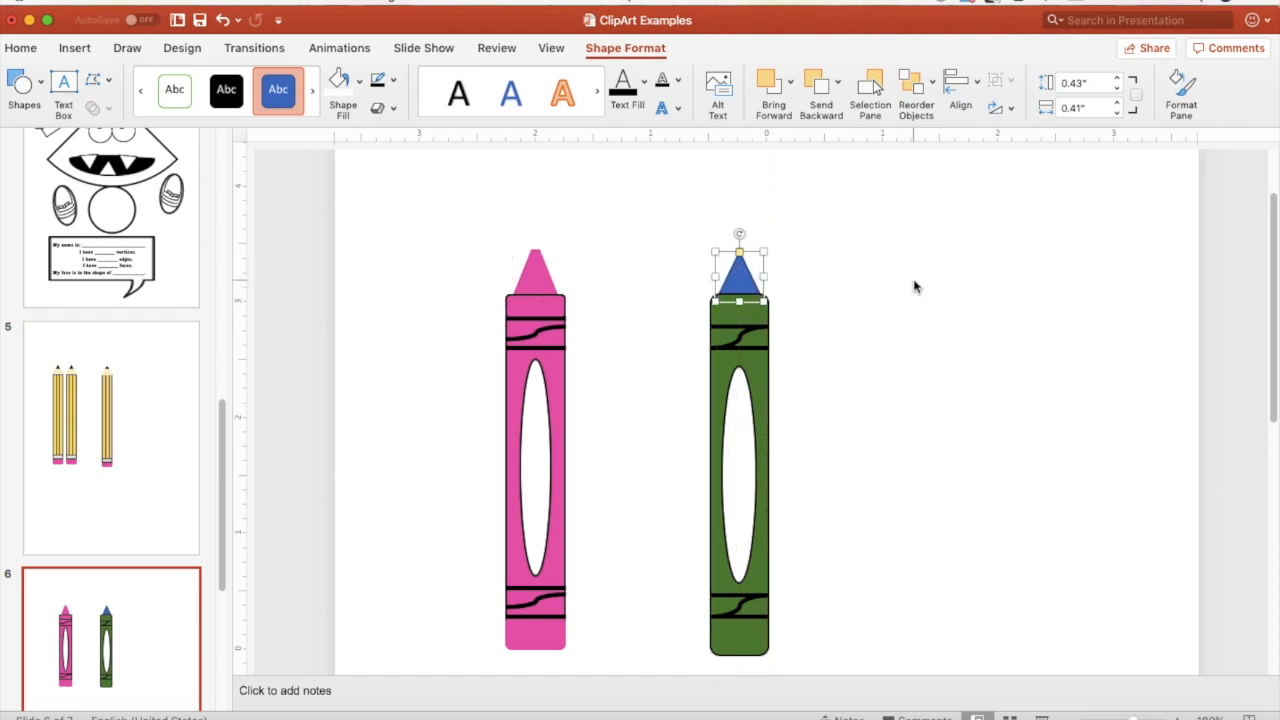
Step: Fill the triangle tip with the crayon's dark green and stretch it to about 0.56" high
click(362, 80)
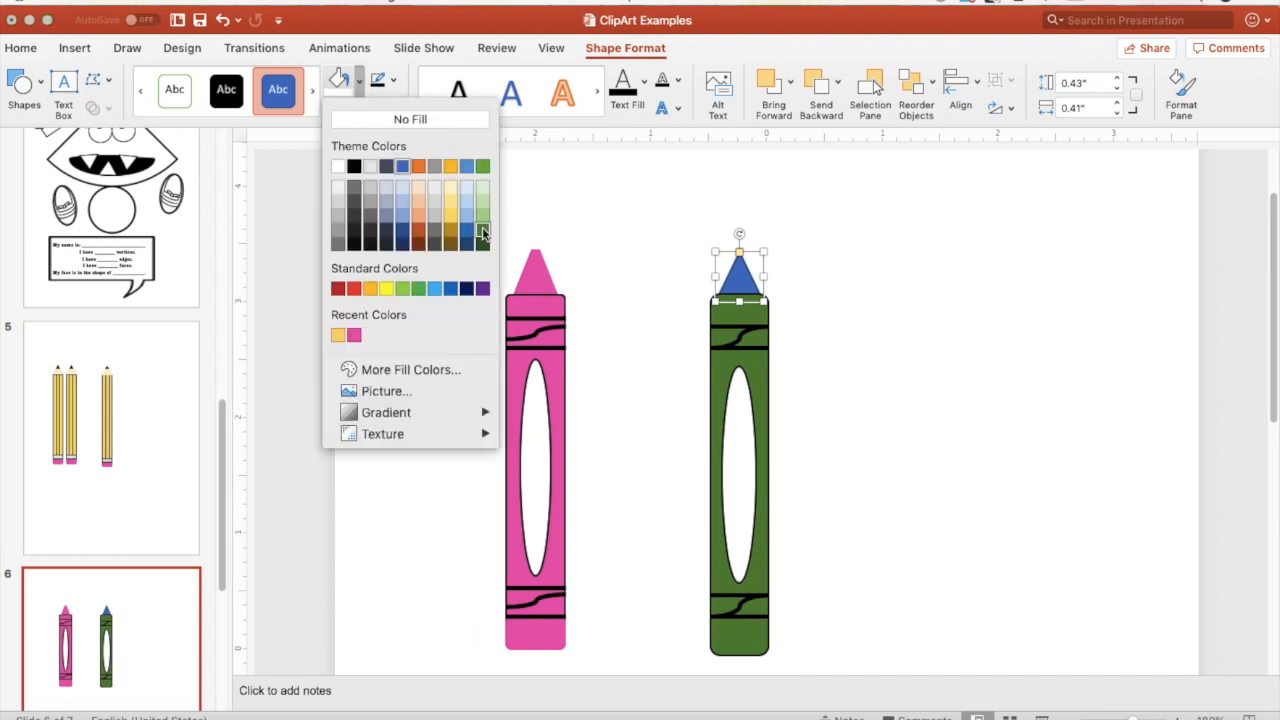
click(483, 234)
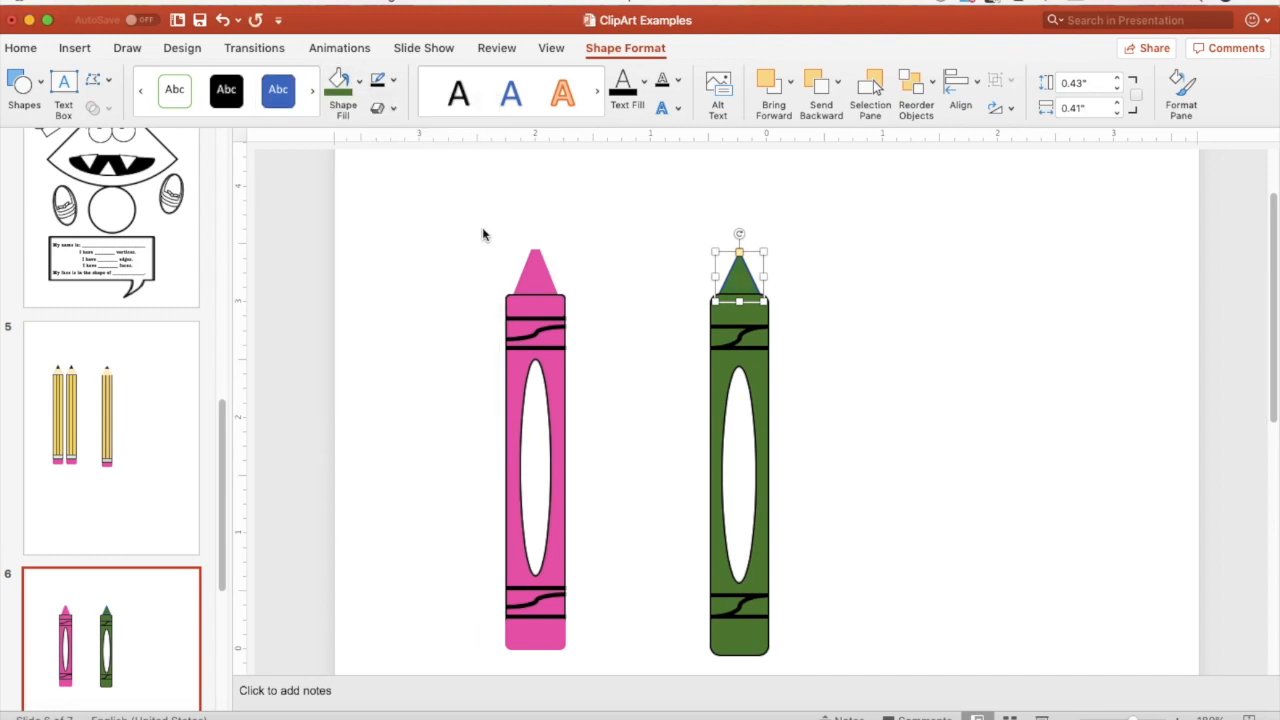
click(893, 246)
click(741, 272)
drag(764, 277, 741, 259)
click(809, 270)
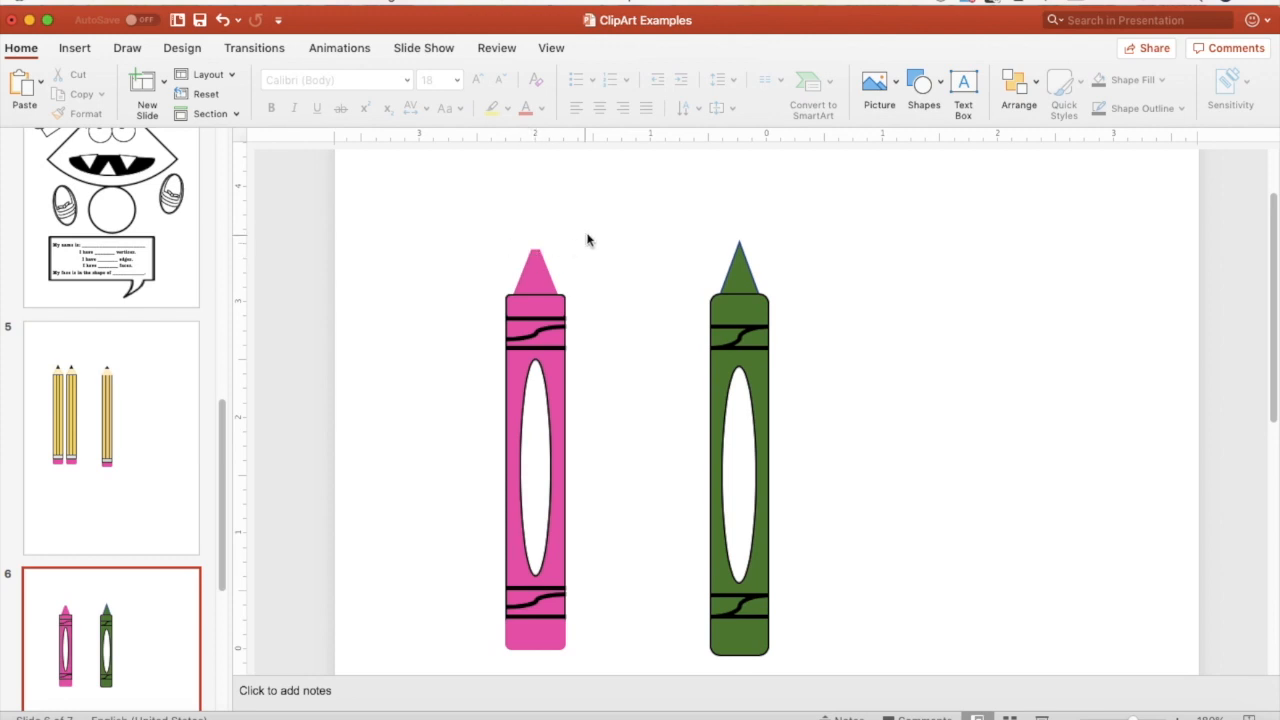
Step: Duplicate the green triangle tip and set the copy in the empty space beside the crayon
click(741, 271)
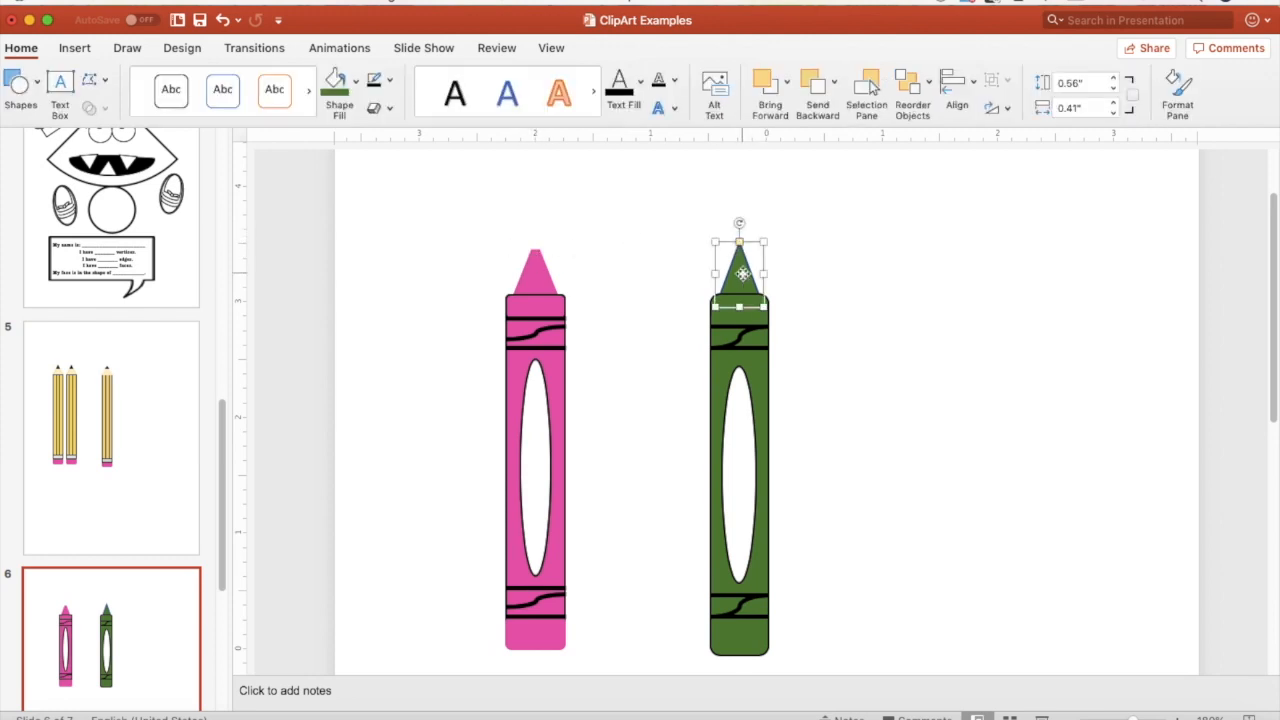
drag(742, 273, 741, 267)
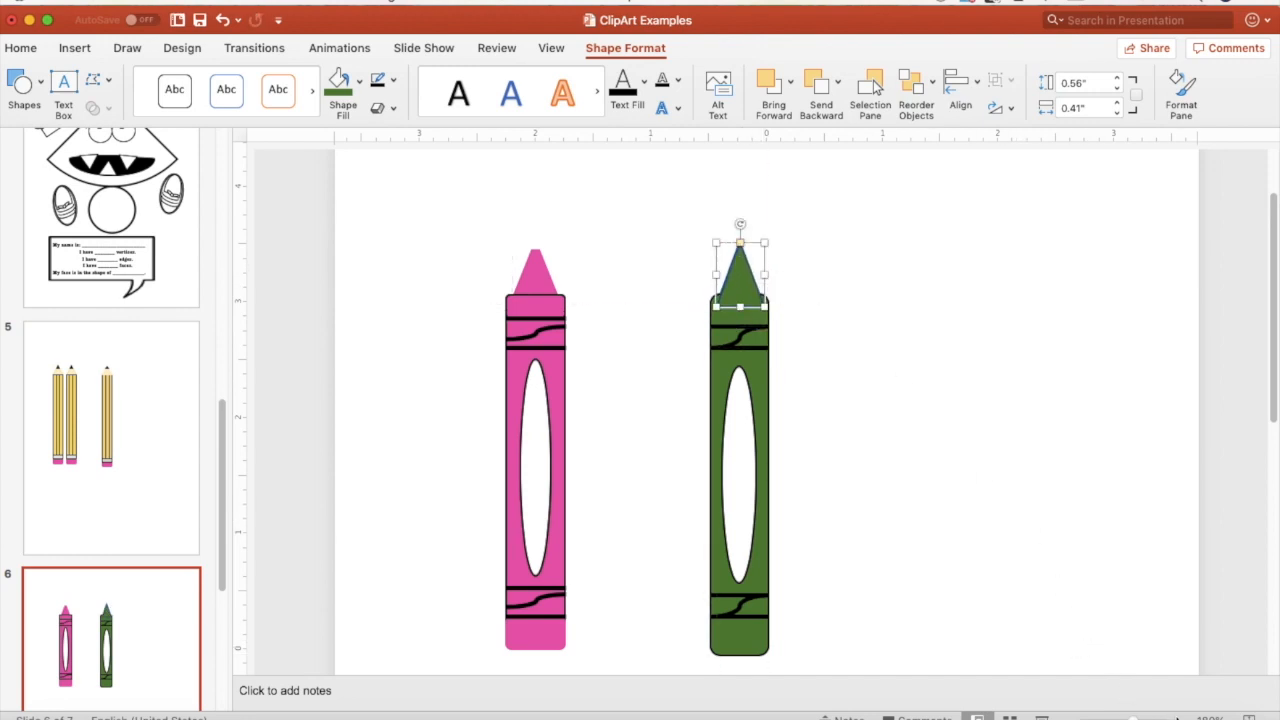
click(1178, 718)
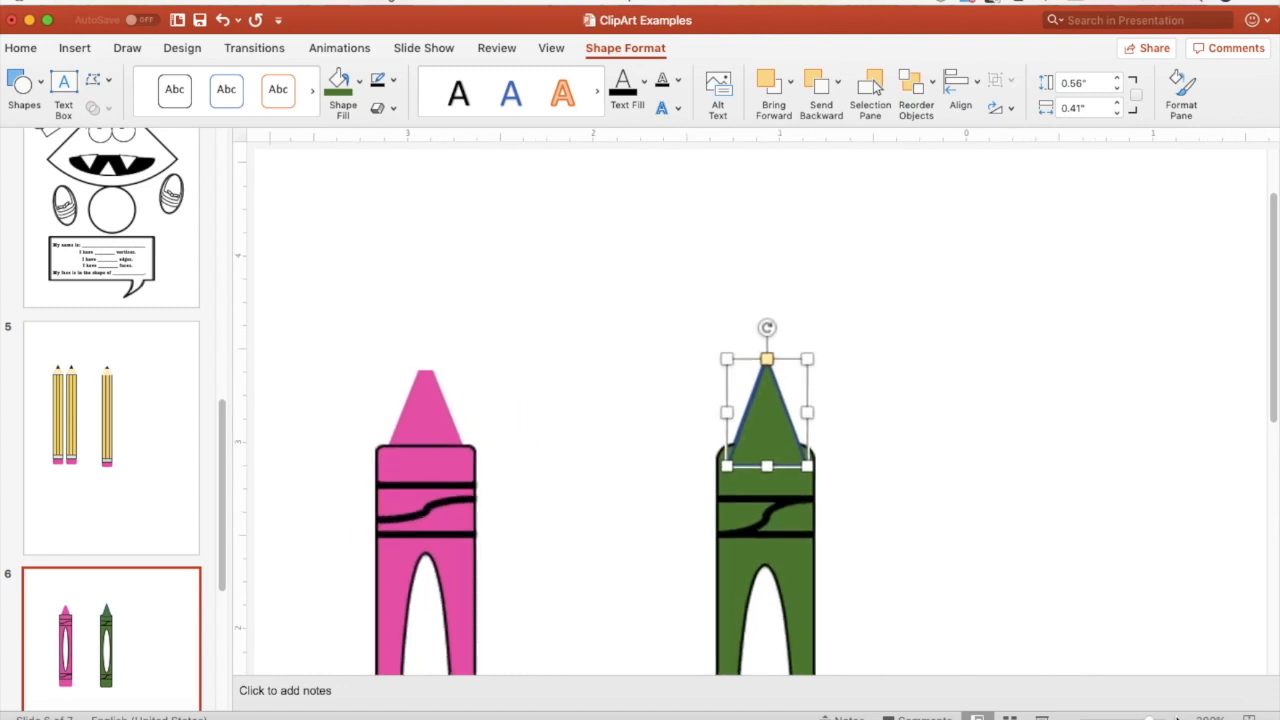
drag(792, 430, 989, 416)
Step: Change the outline of the original crayon tip to the same dark green as its fill
click(763, 420)
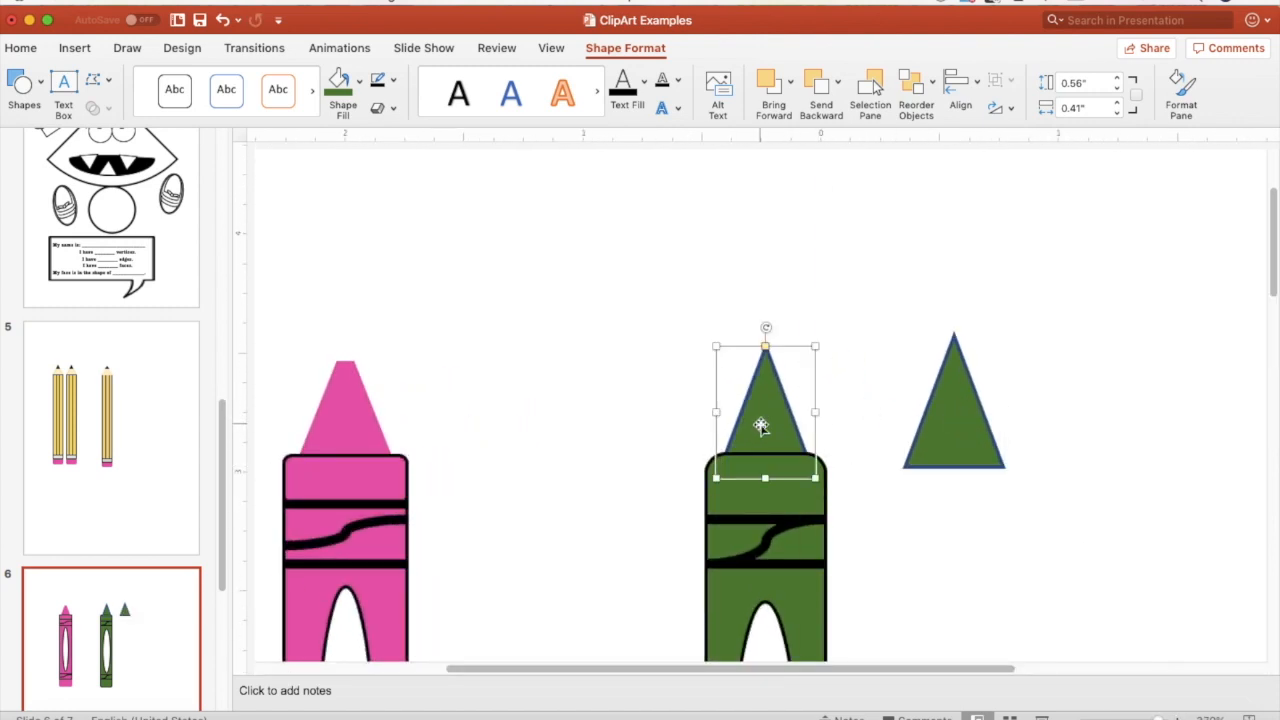
click(394, 82)
click(525, 213)
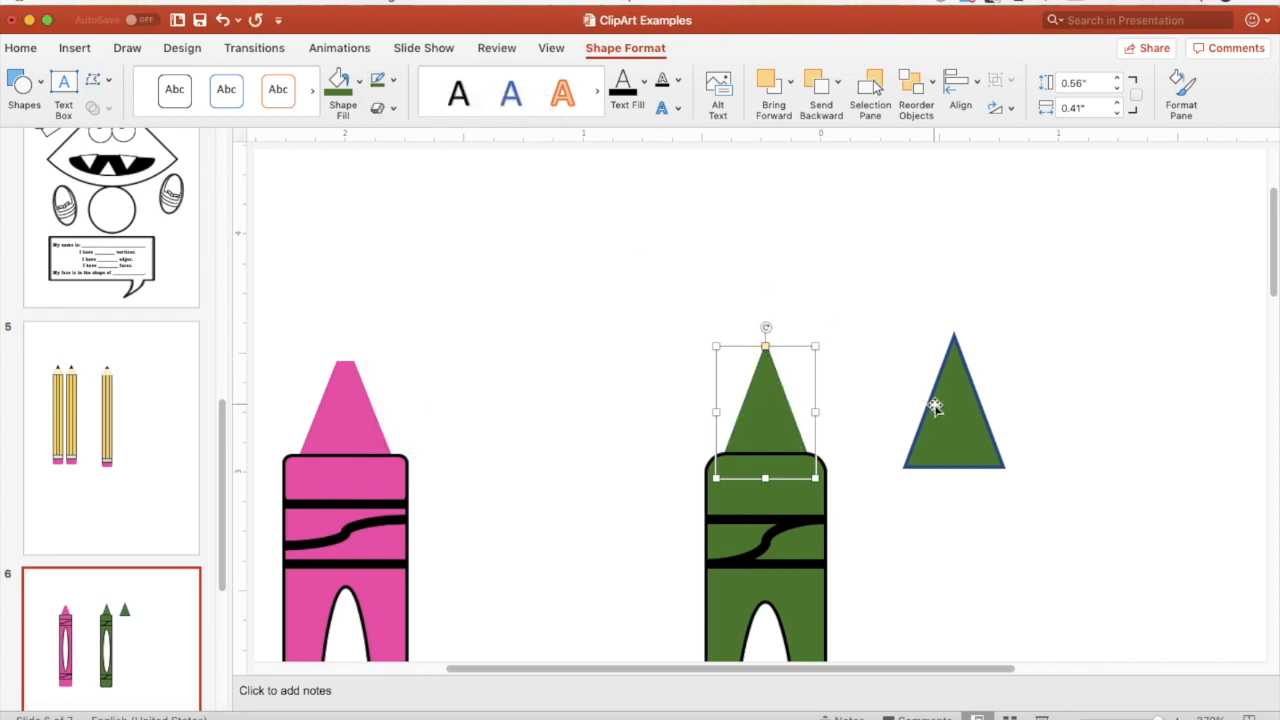
Step: Lay the duplicate triangle over the green crayon's tip and shrink it to about 0.11" high by 0.09" wide at the apex
drag(908, 403, 770, 416)
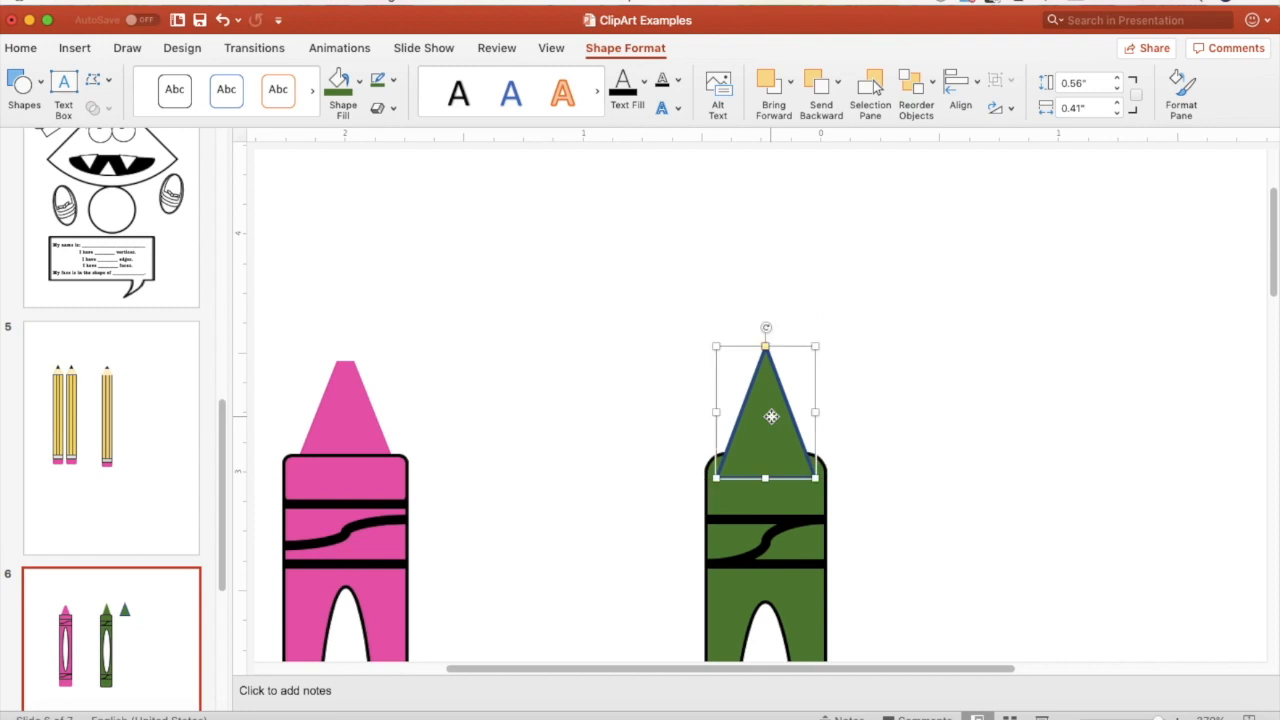
drag(766, 476, 756, 375)
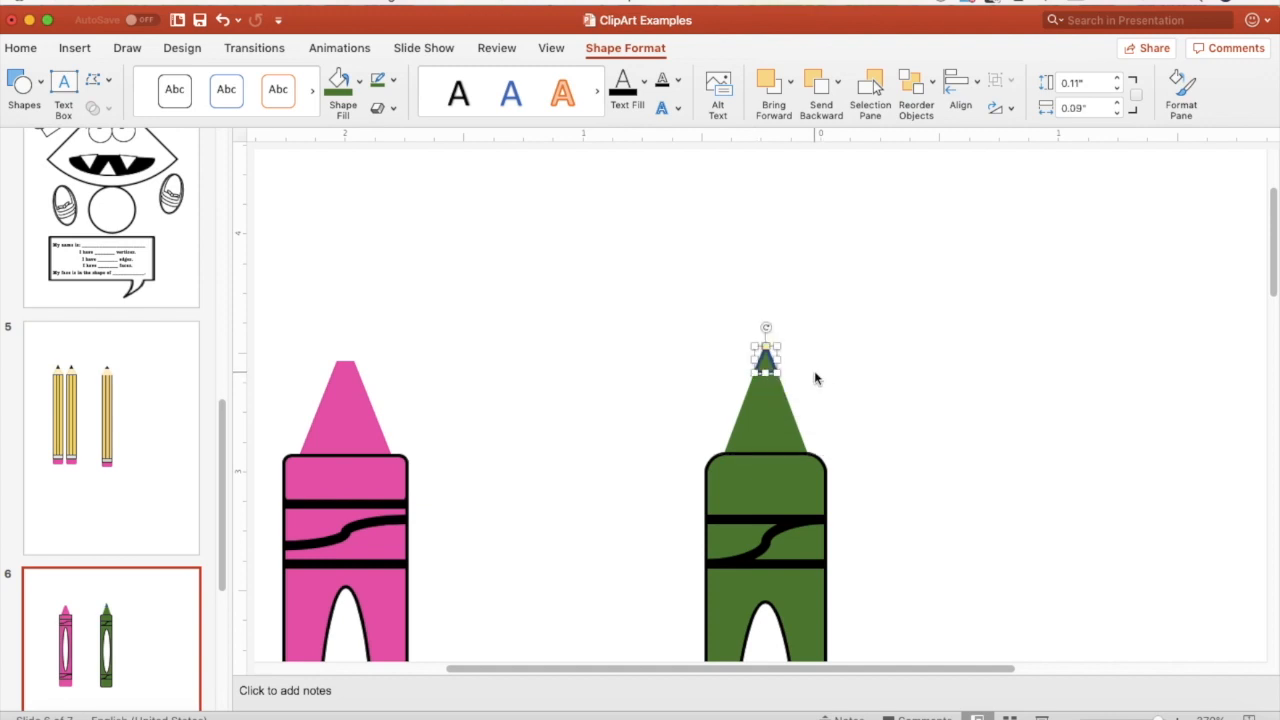
Step: Give the small apex triangle a white fill and white outline, and nudge it so the crayon tip looks blunt
click(359, 80)
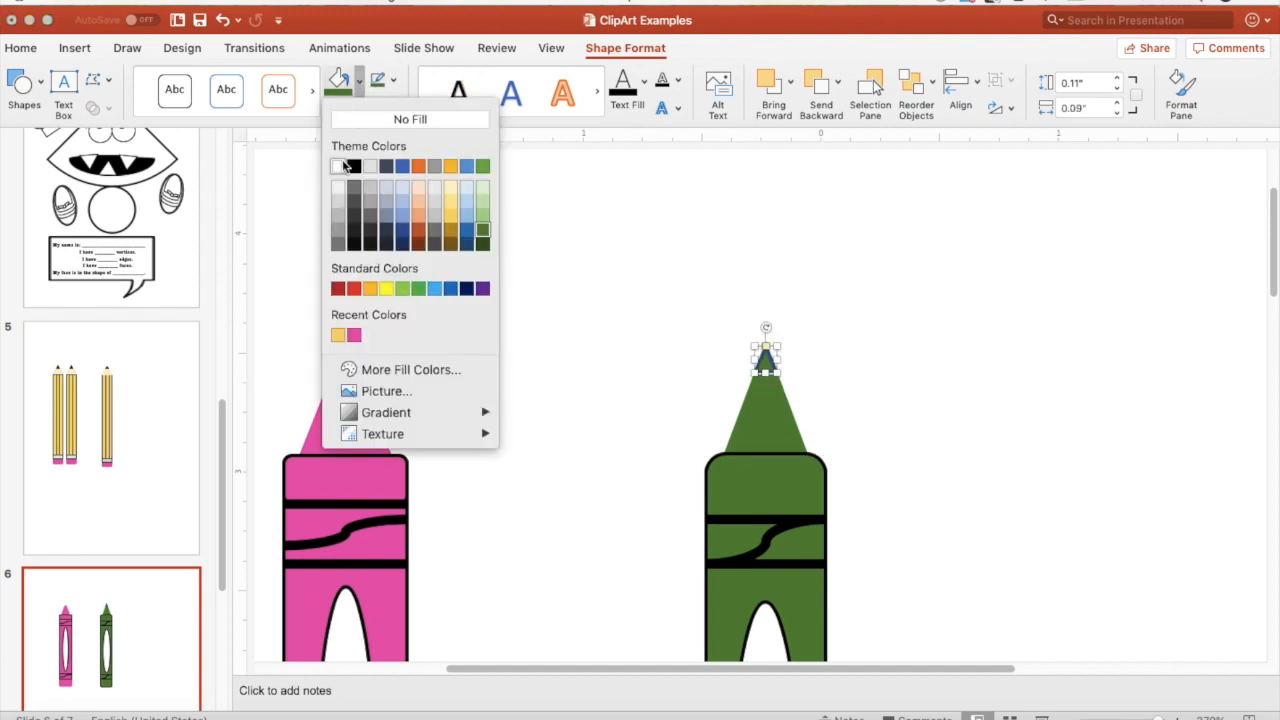
click(345, 166)
click(393, 84)
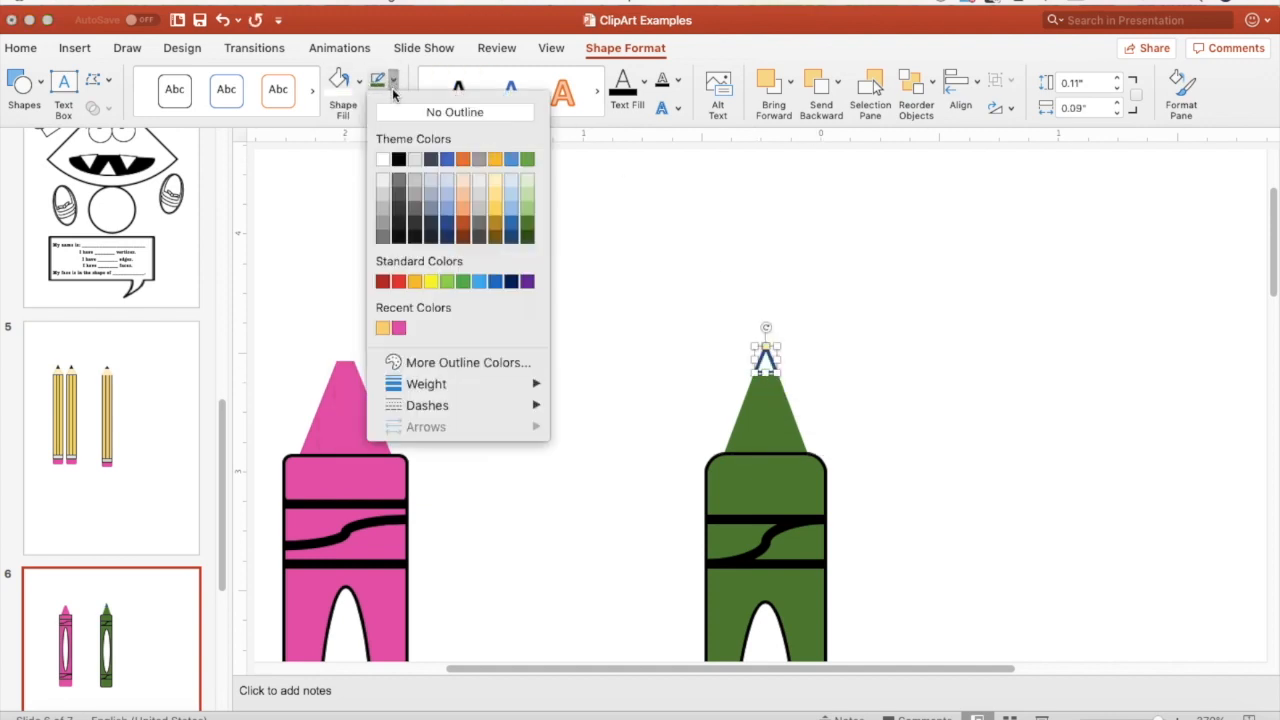
click(384, 157)
click(964, 342)
drag(769, 369, 768, 360)
click(930, 368)
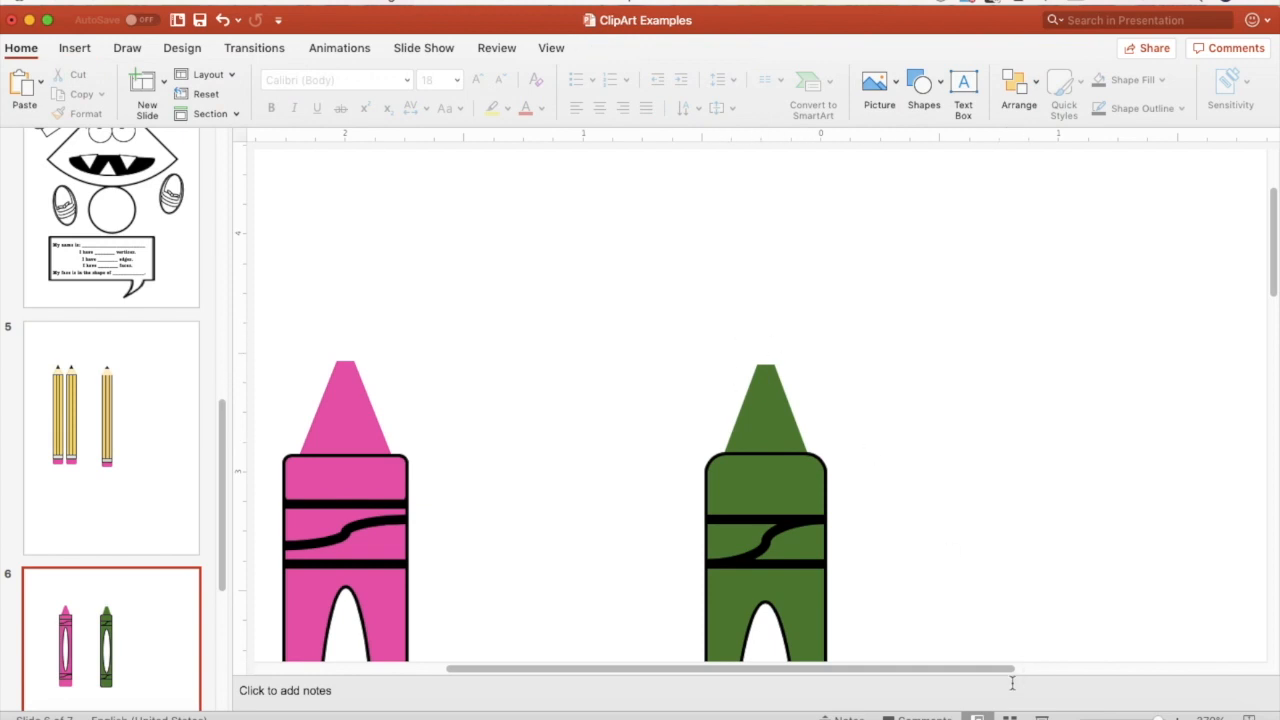
Step: Group all the shapes of the green crayon into one object
scroll(766, 420, down, 3)
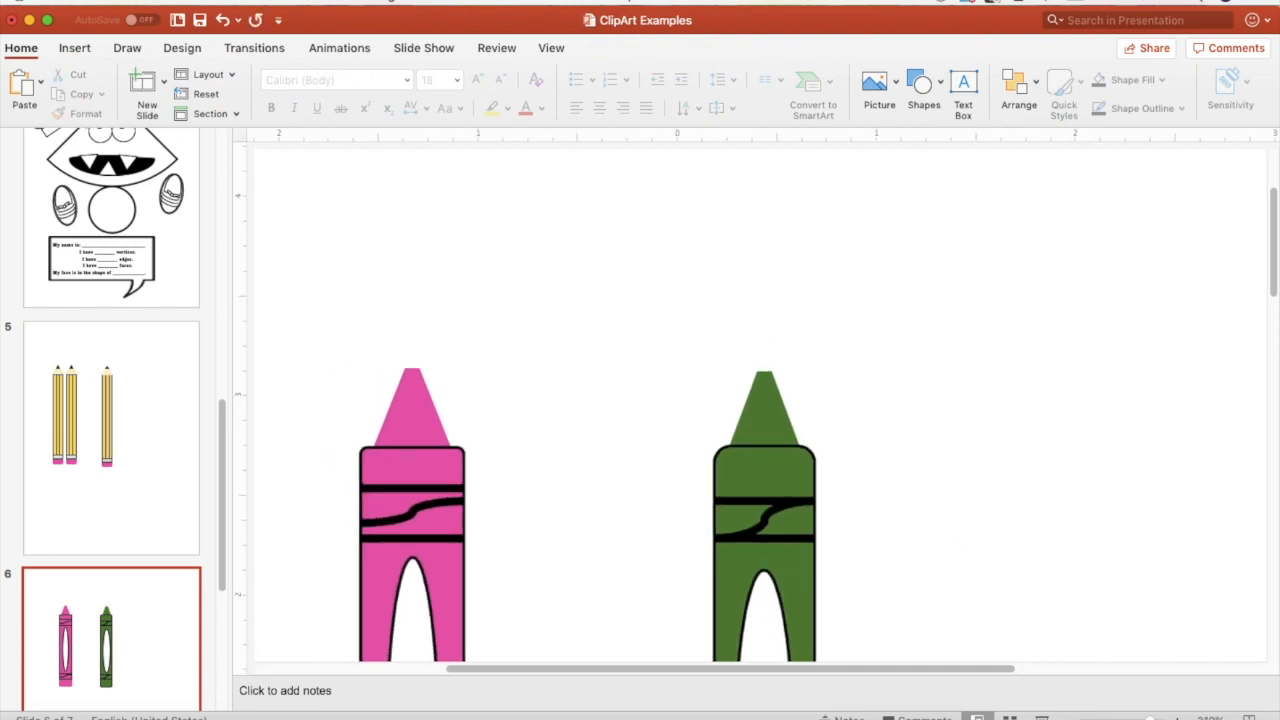
scroll(640, 420, down, 1)
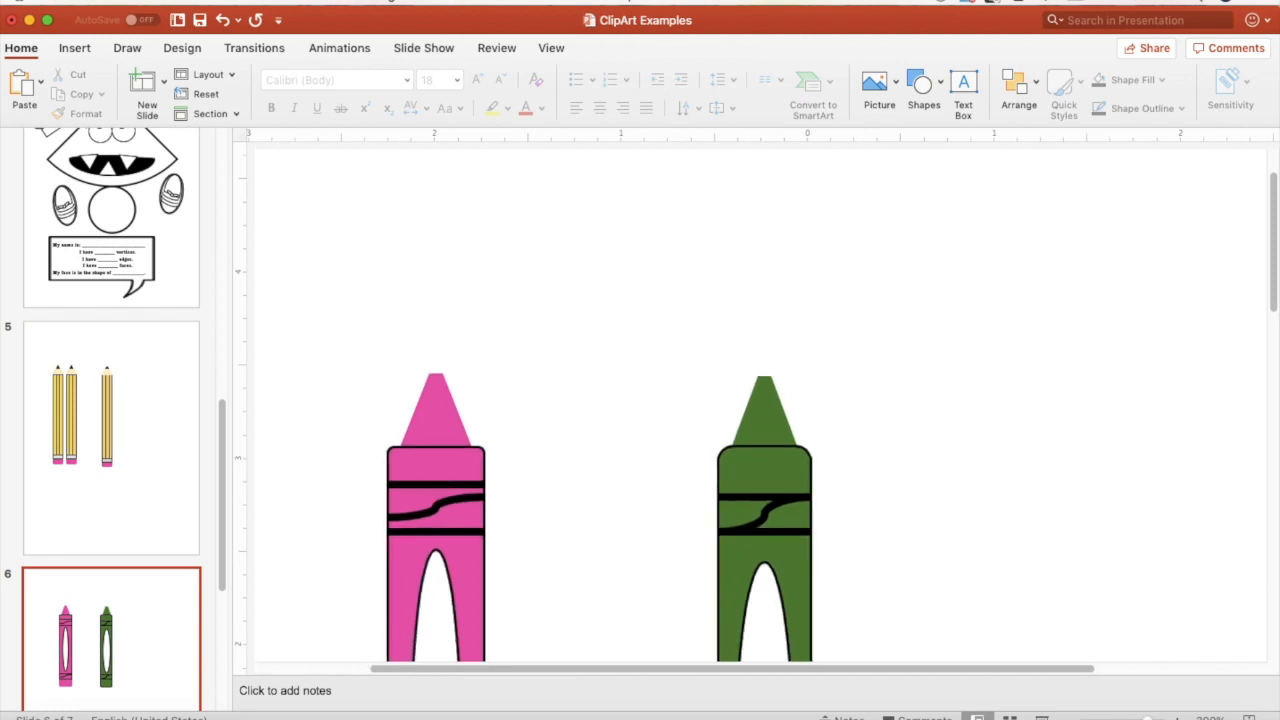
scroll(615, 500, down, 2)
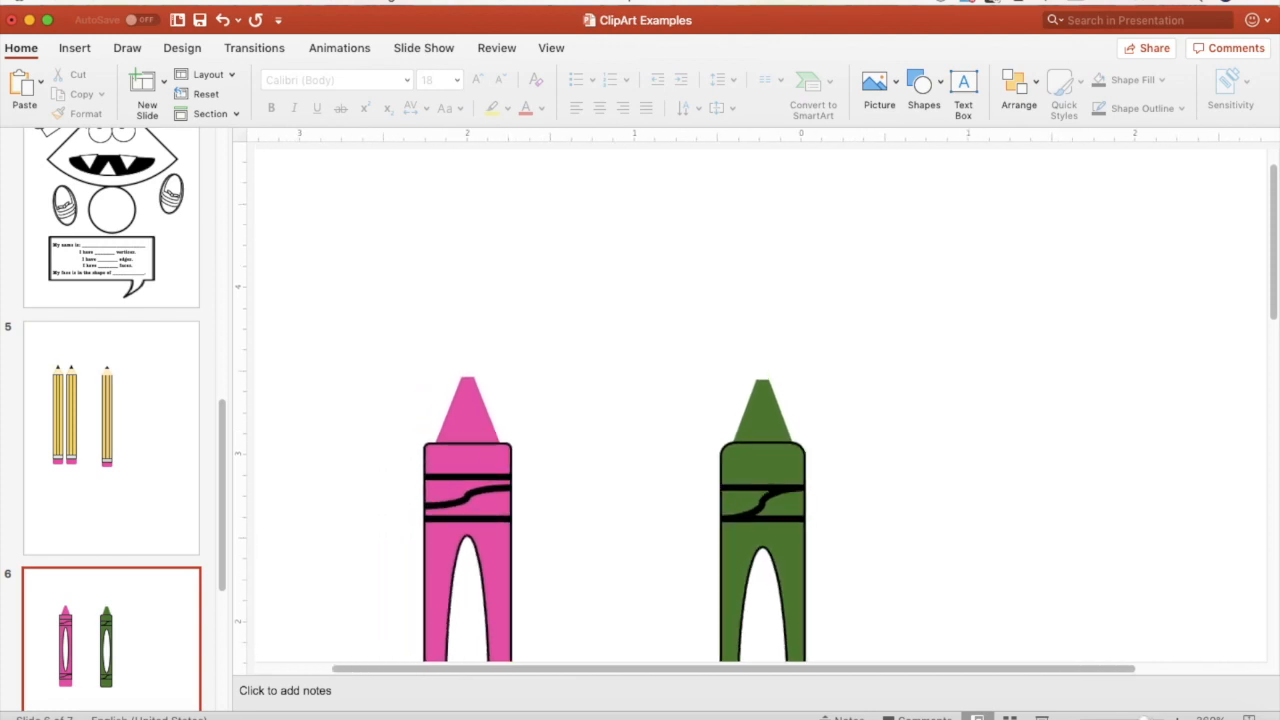
scroll(1269, 371, down, 3)
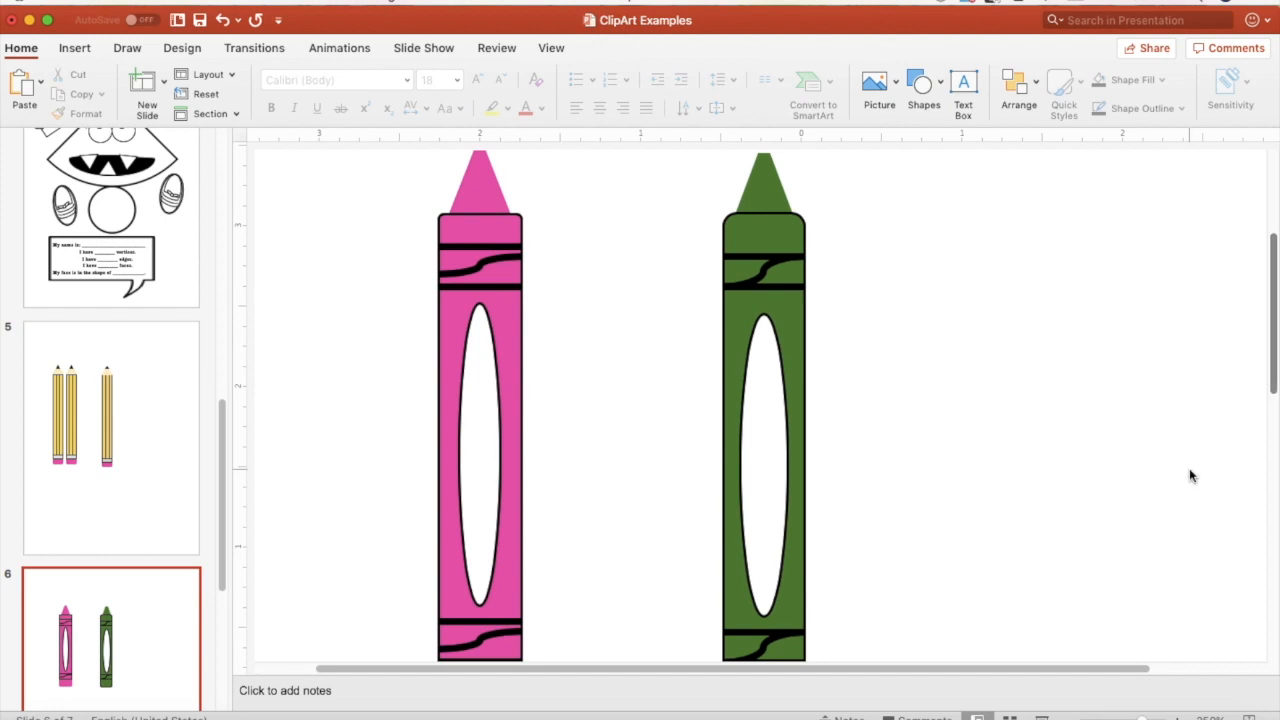
click(1049, 716)
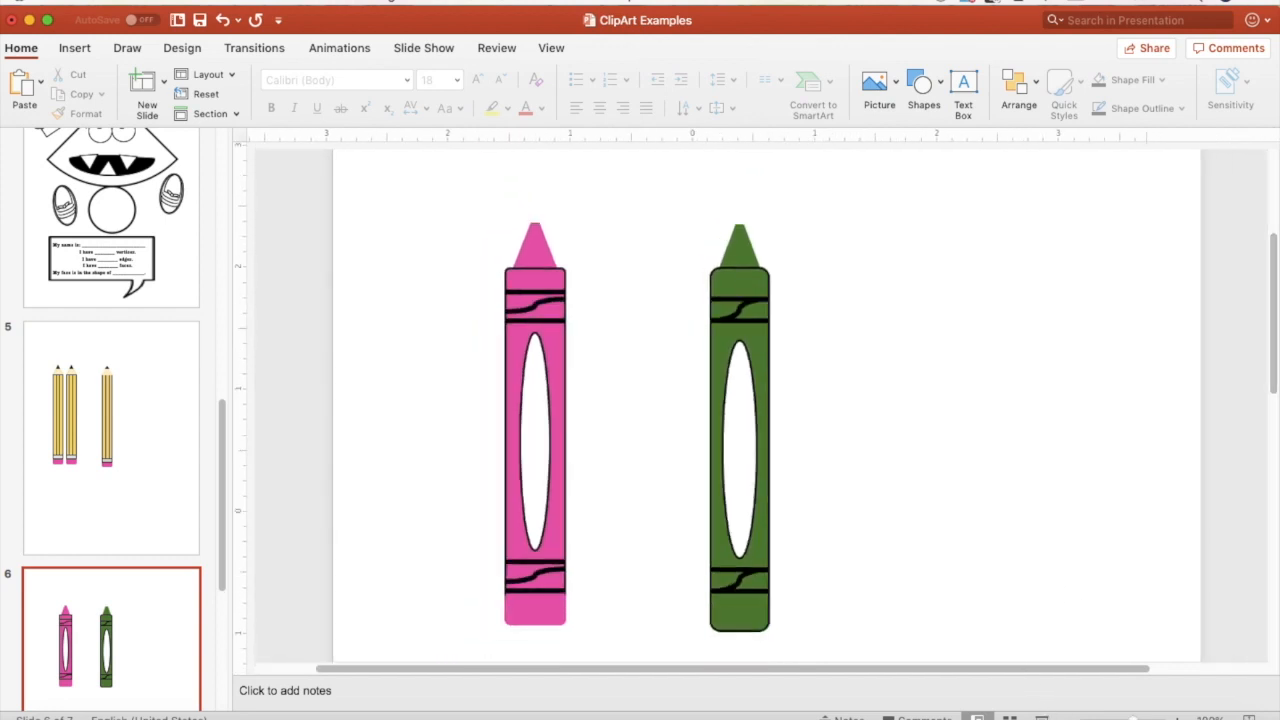
scroll(988, 333, down, 3)
scroll(940, 398, up, 3)
drag(655, 253, 824, 643)
scroll(932, 410, down, 1)
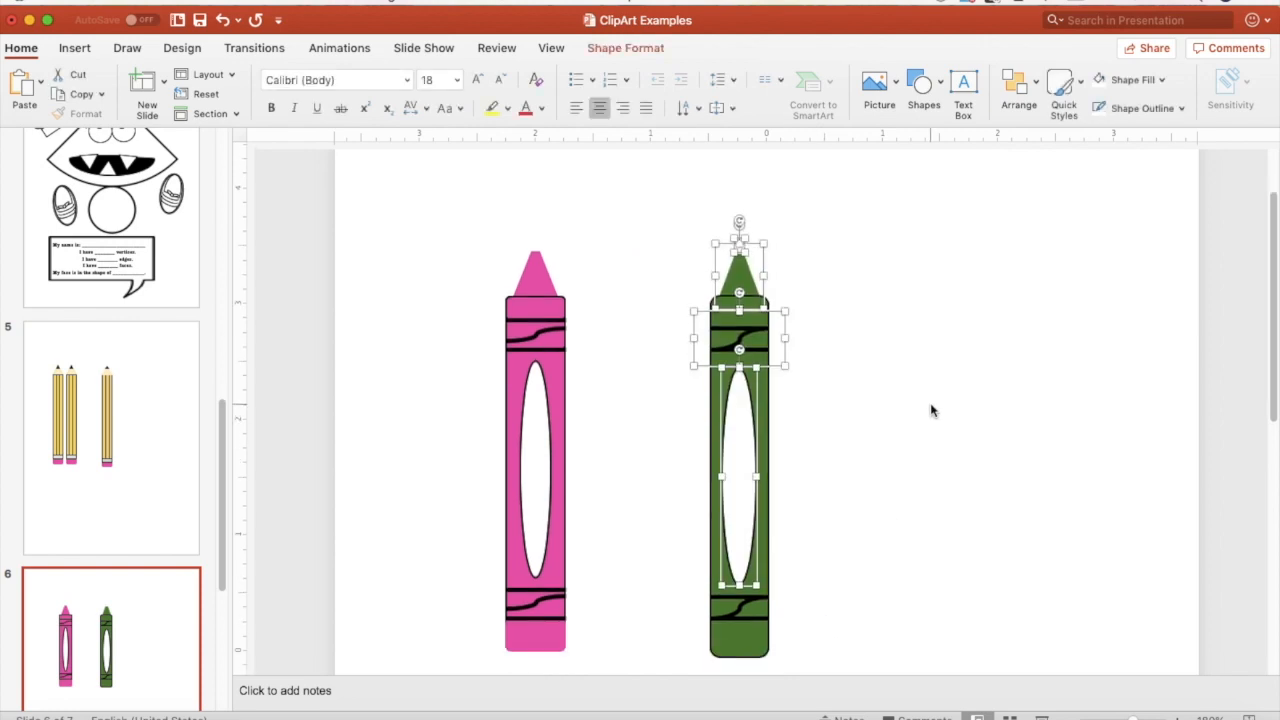
drag(664, 222, 813, 660)
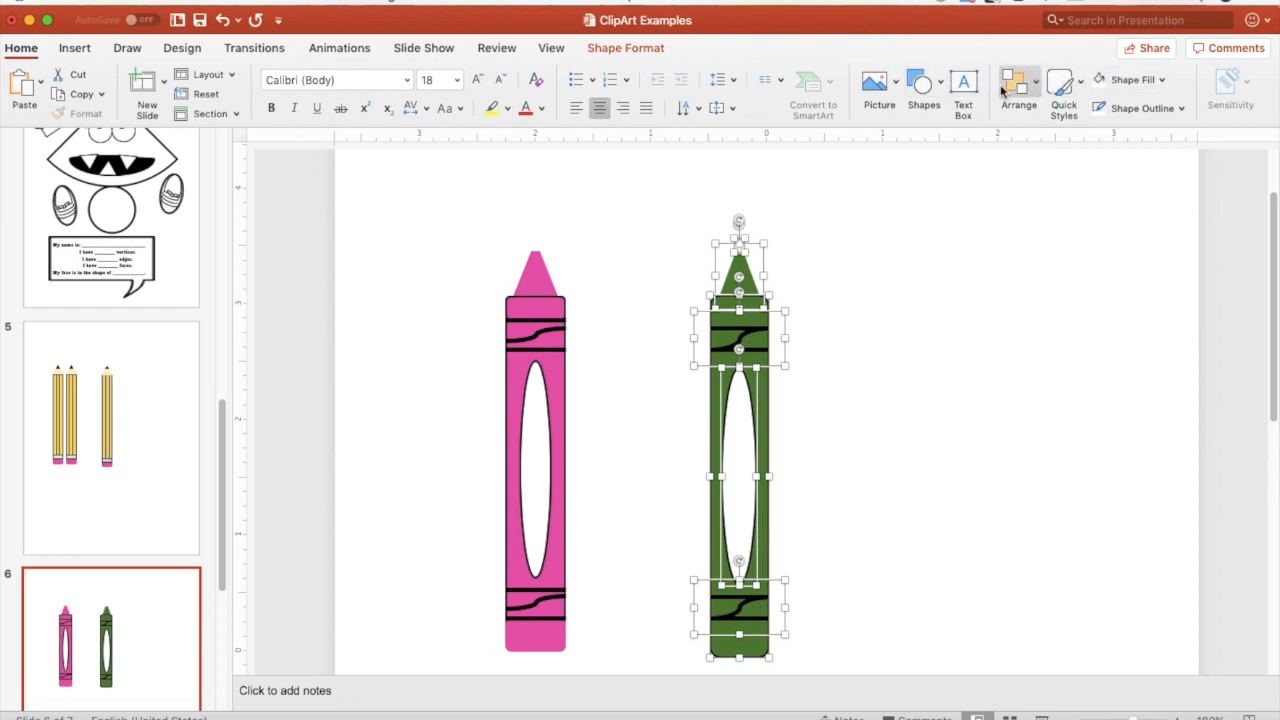
click(1040, 86)
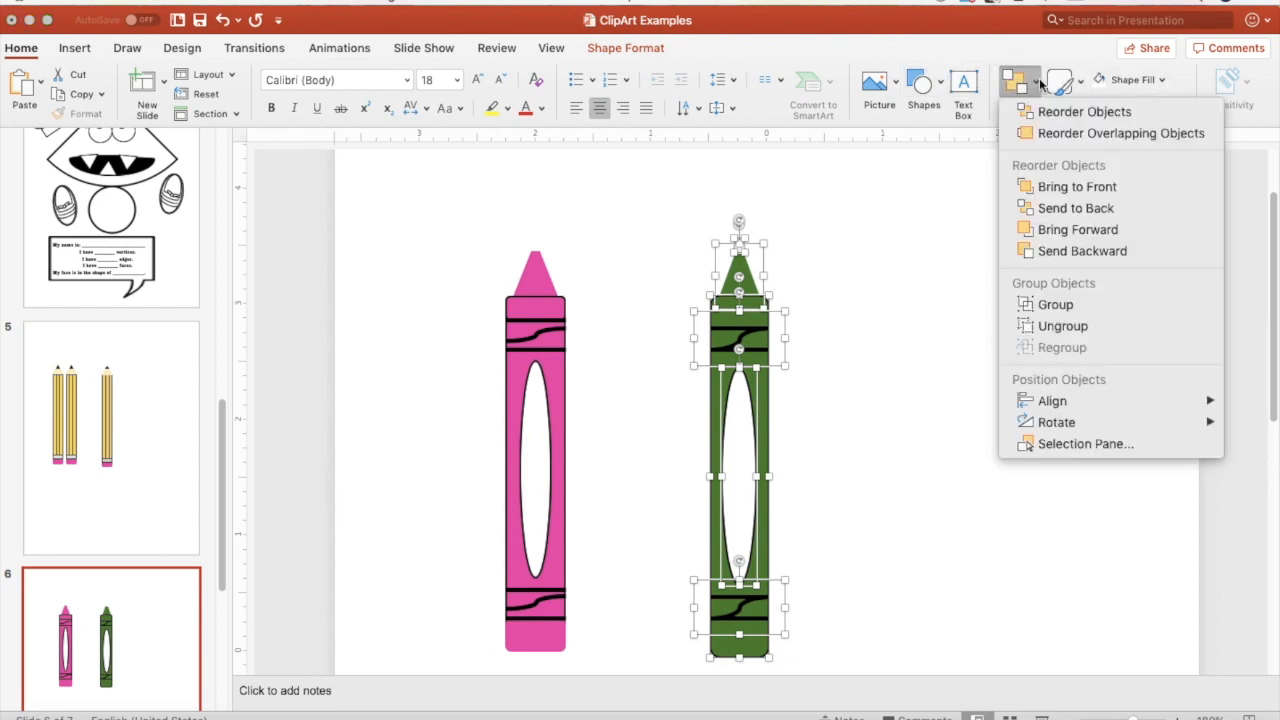
click(1045, 305)
mouse_move(740, 207)
mouse_down()
mouse_move(785, 220)
mouse_move(883, 286)
mouse_move(738, 216)
mouse_move(678, 238)
mouse_move(750, 214)
mouse_move(739, 214)
mouse_up()
click(892, 414)
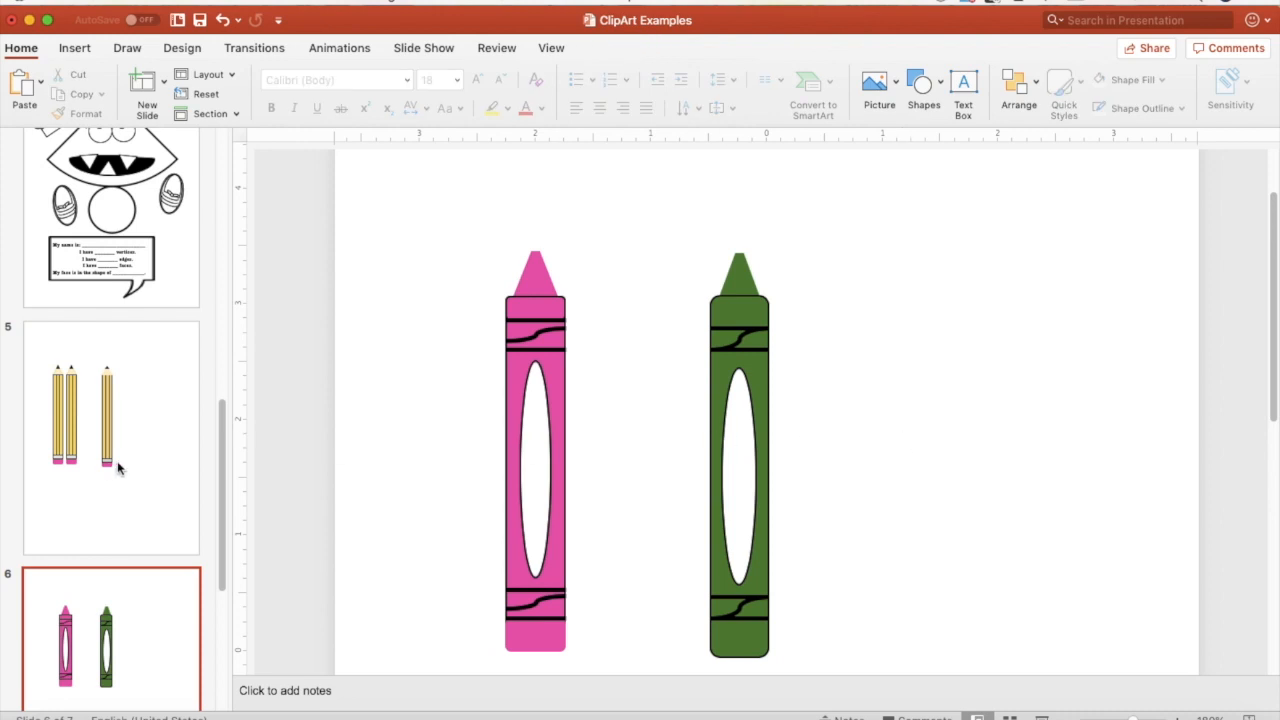
Step: Open slide 7 and bring the whole ladybug example into view
scroll(125, 450, down, 5)
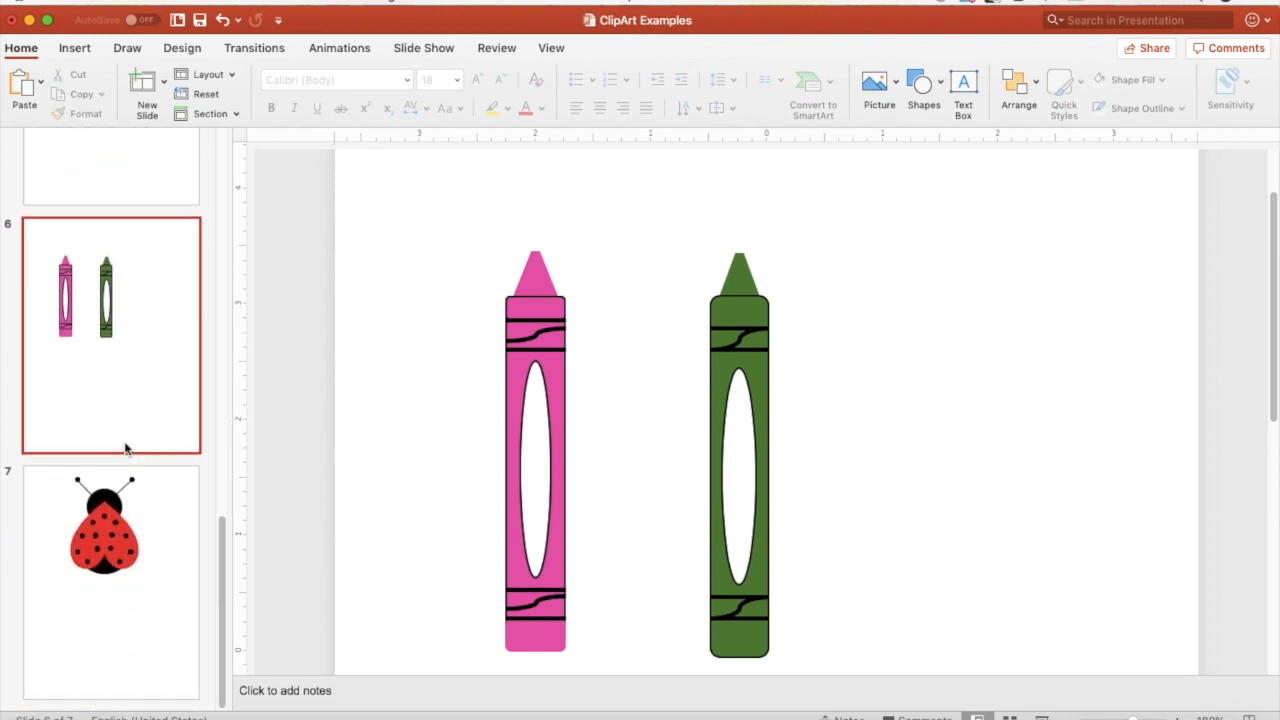
click(152, 530)
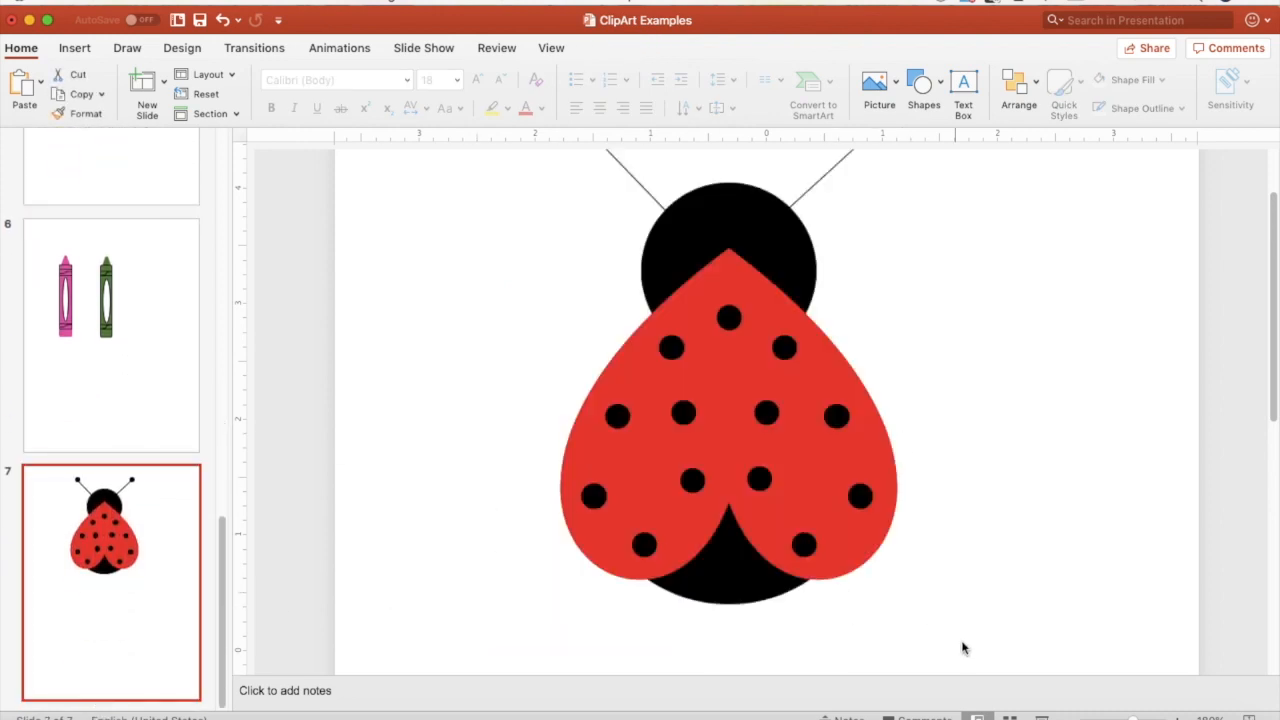
click(1082, 718)
click(1082, 718)
click(1082, 718)
click(1082, 718)
click(1082, 718)
click(1082, 718)
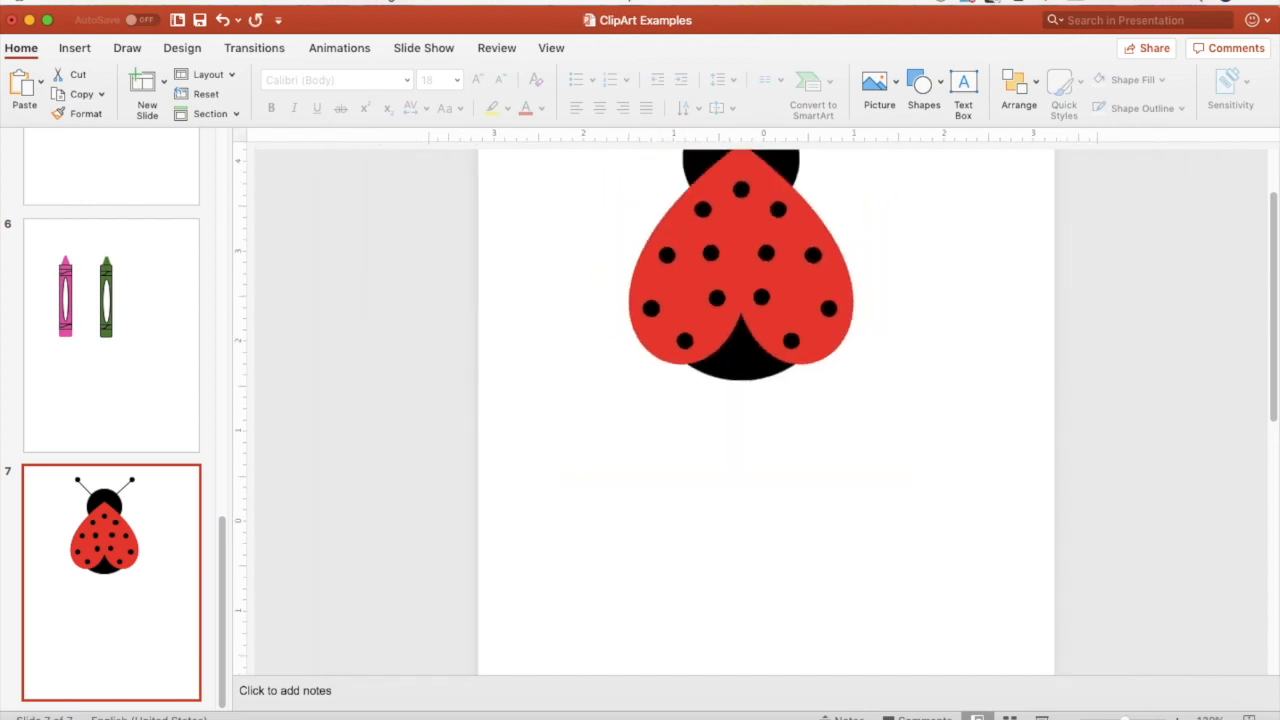
double_click(1082, 718)
scroll(945, 592, up, 3)
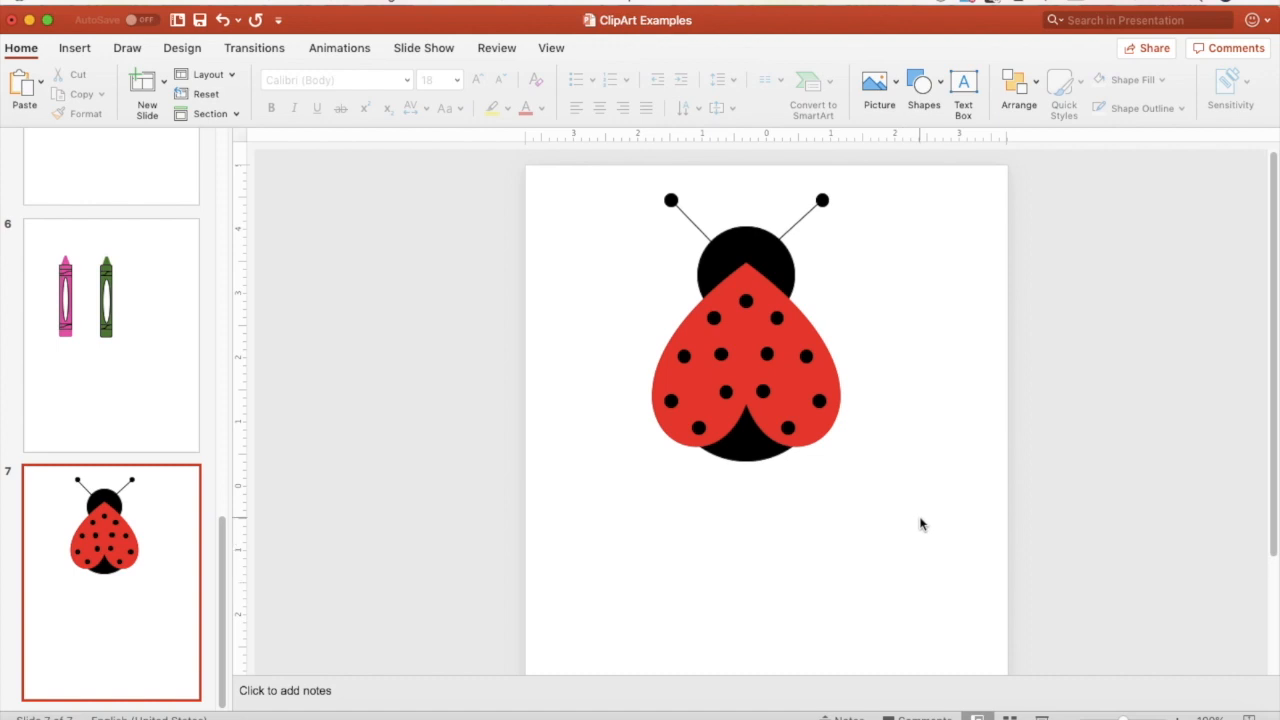
Step: Ungroup the ladybug into its separate shapes and group them together again
click(743, 286)
click(640, 194)
drag(634, 176, 889, 506)
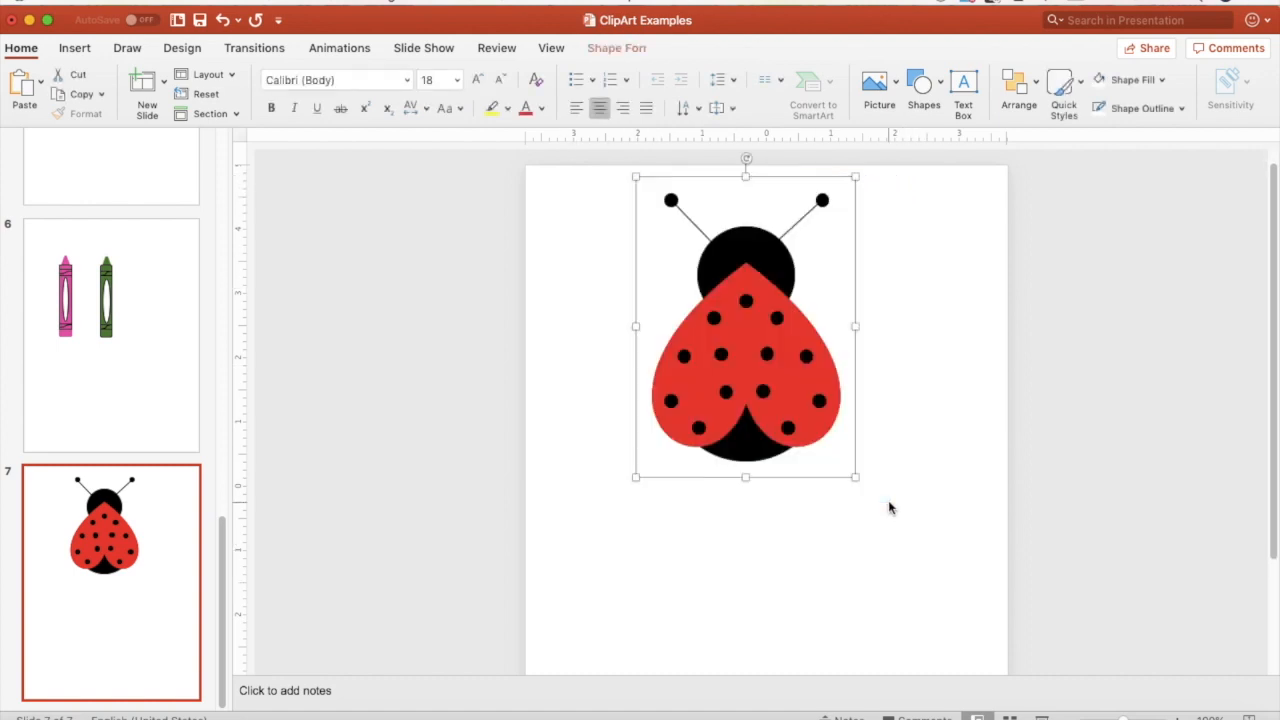
click(1038, 84)
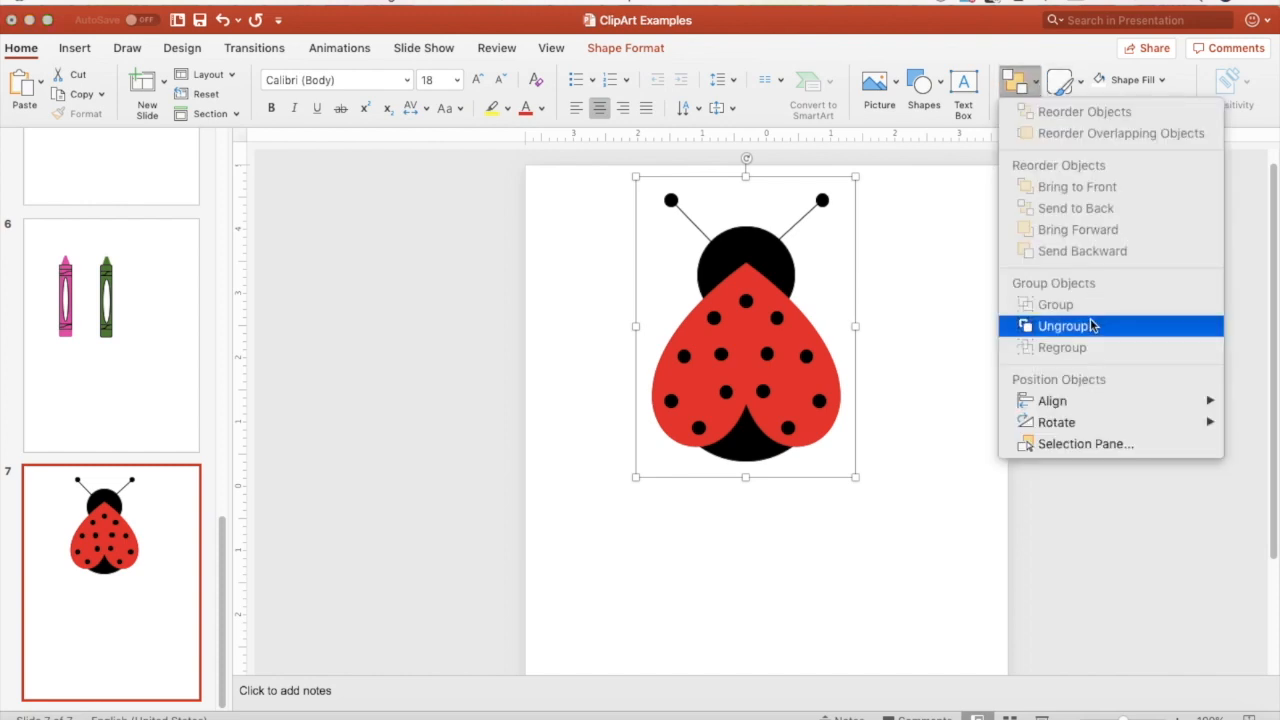
click(1090, 326)
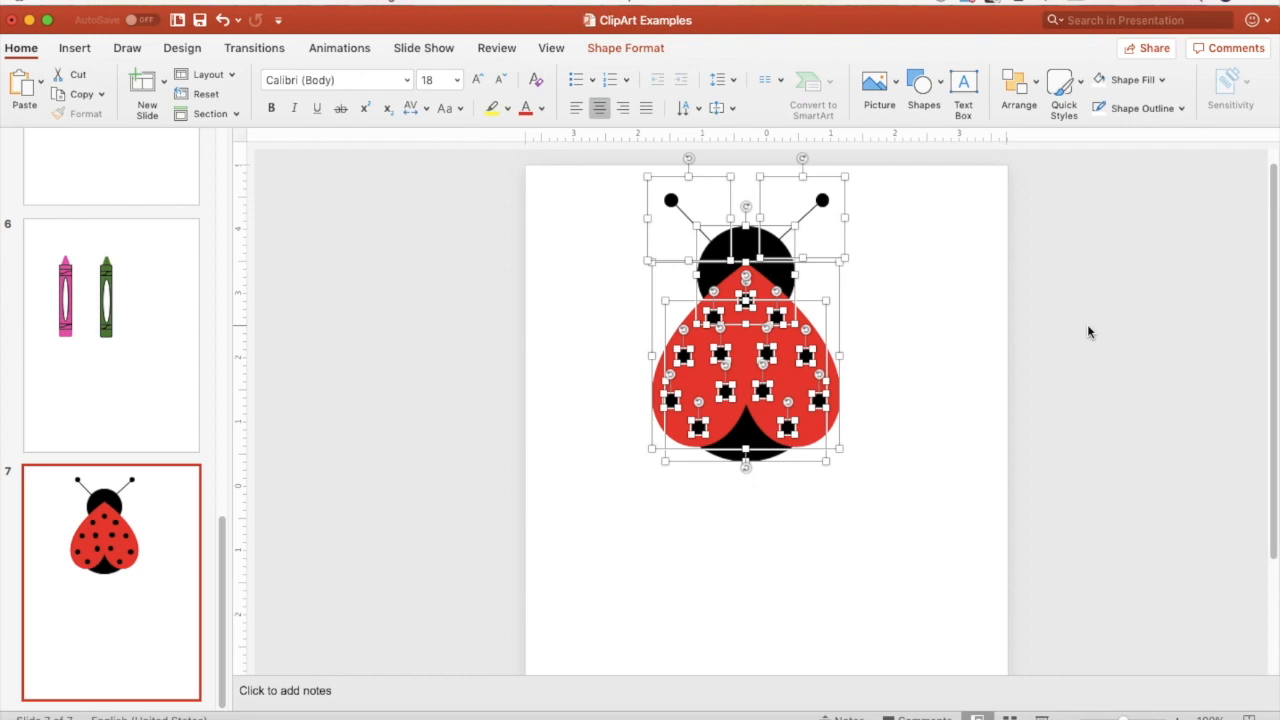
click(1020, 84)
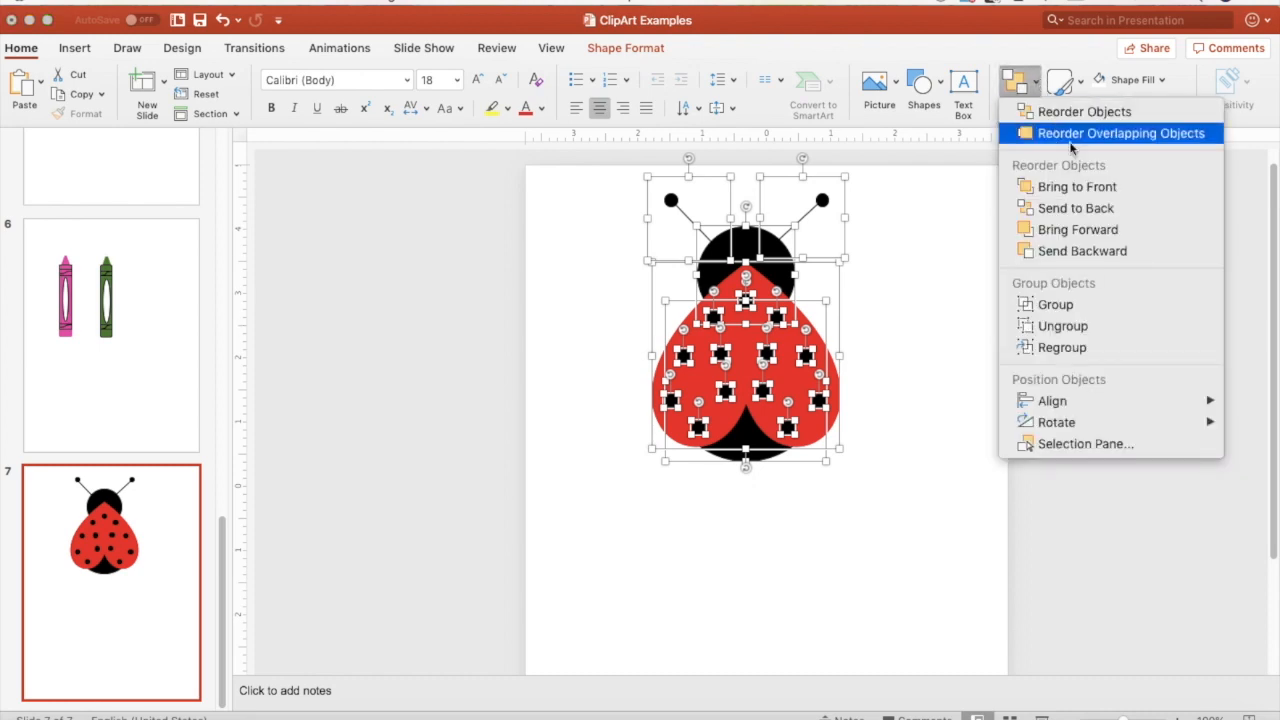
click(1107, 304)
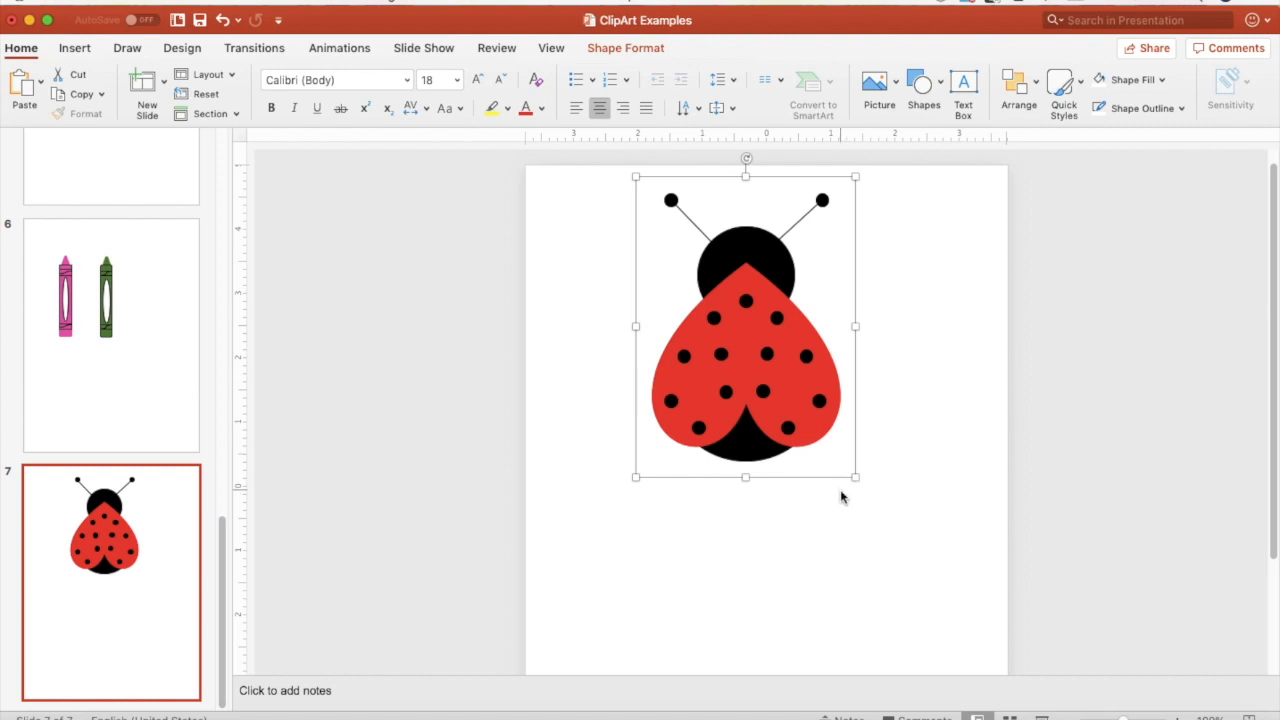
Step: Move the ladybug group toward the slide's left edge, keeping its original size, to free space beside it
drag(851, 482, 815, 385)
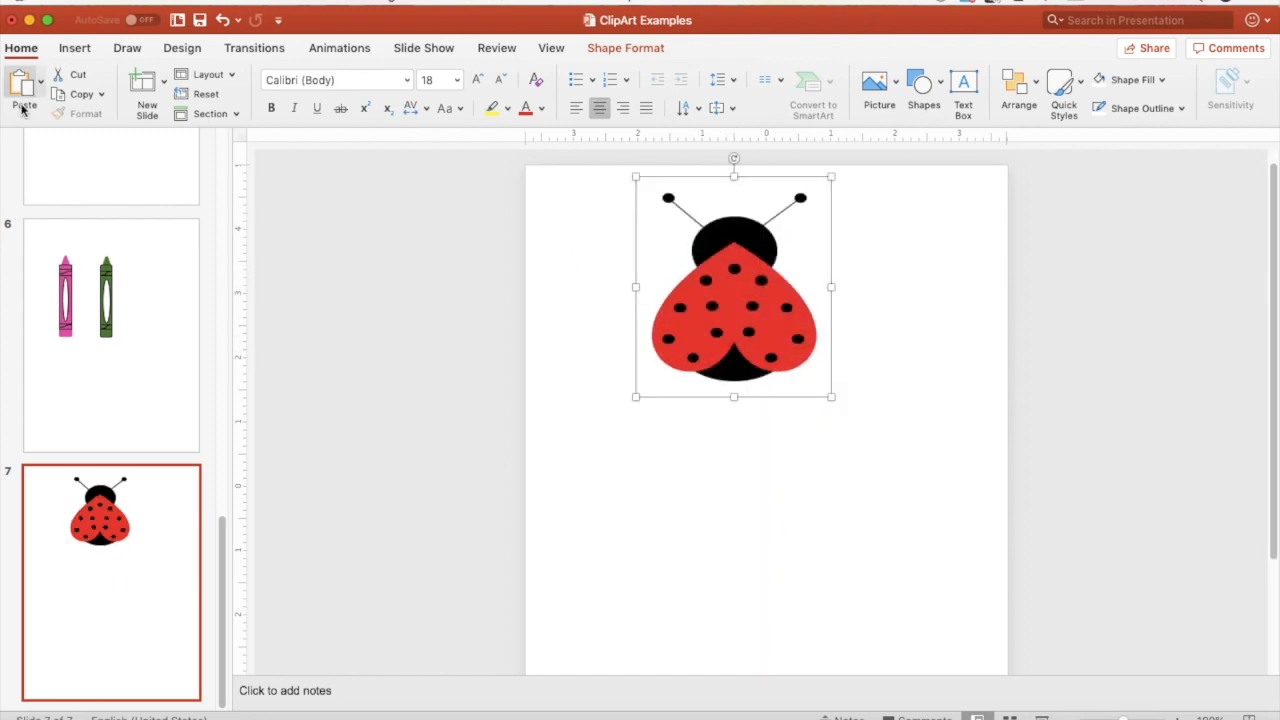
click(223, 20)
drag(768, 181, 690, 174)
click(892, 434)
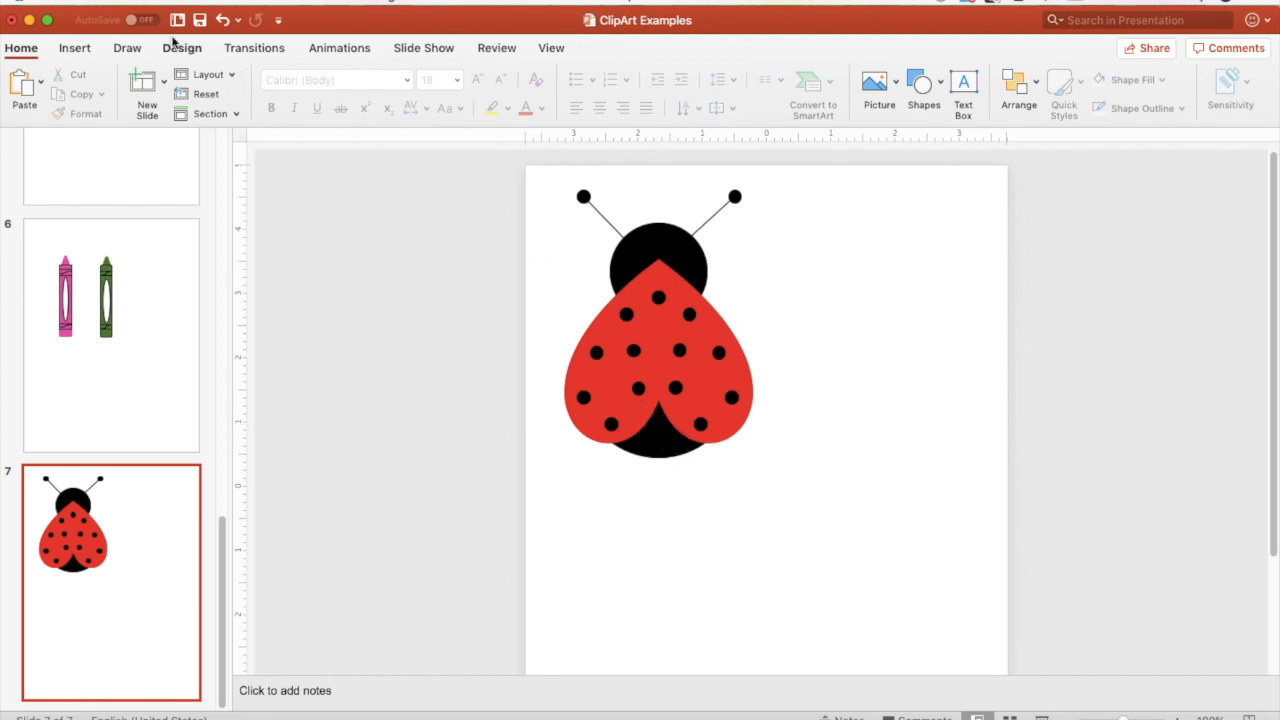
Step: Draw a circle about 2.3" wide in the space beside the ladybug and set its height to 2.3"
click(86, 48)
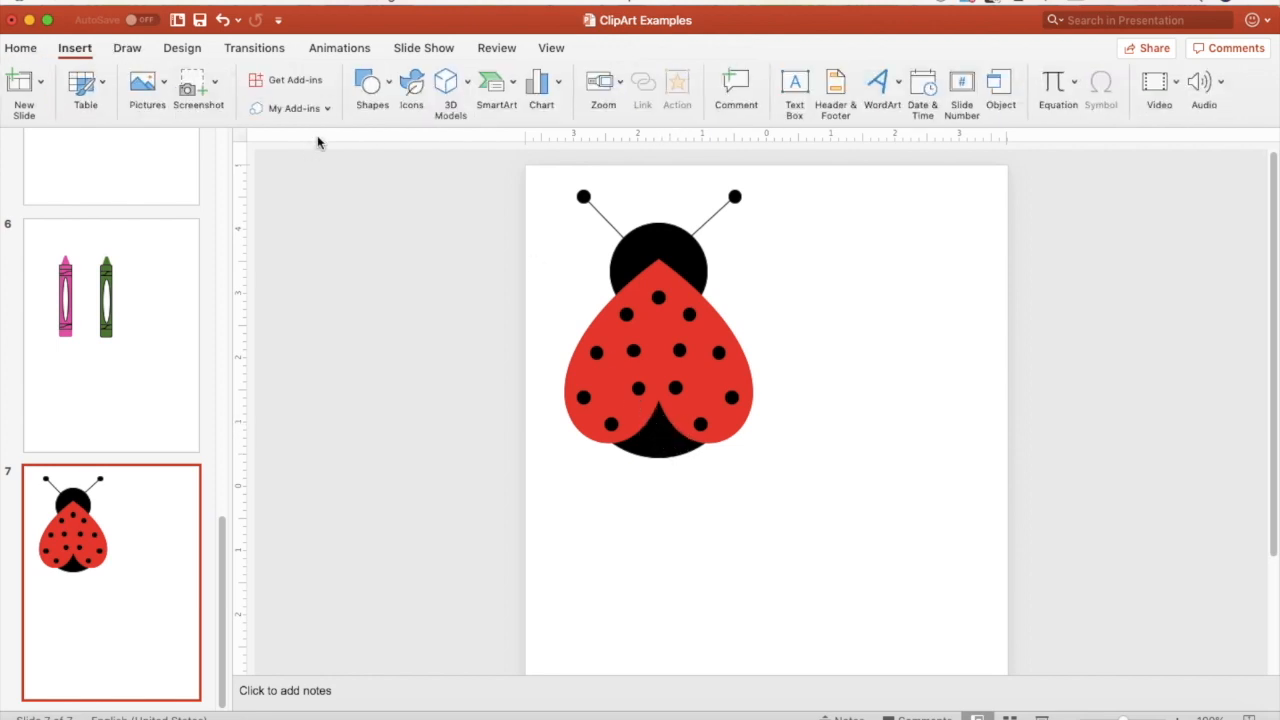
click(370, 82)
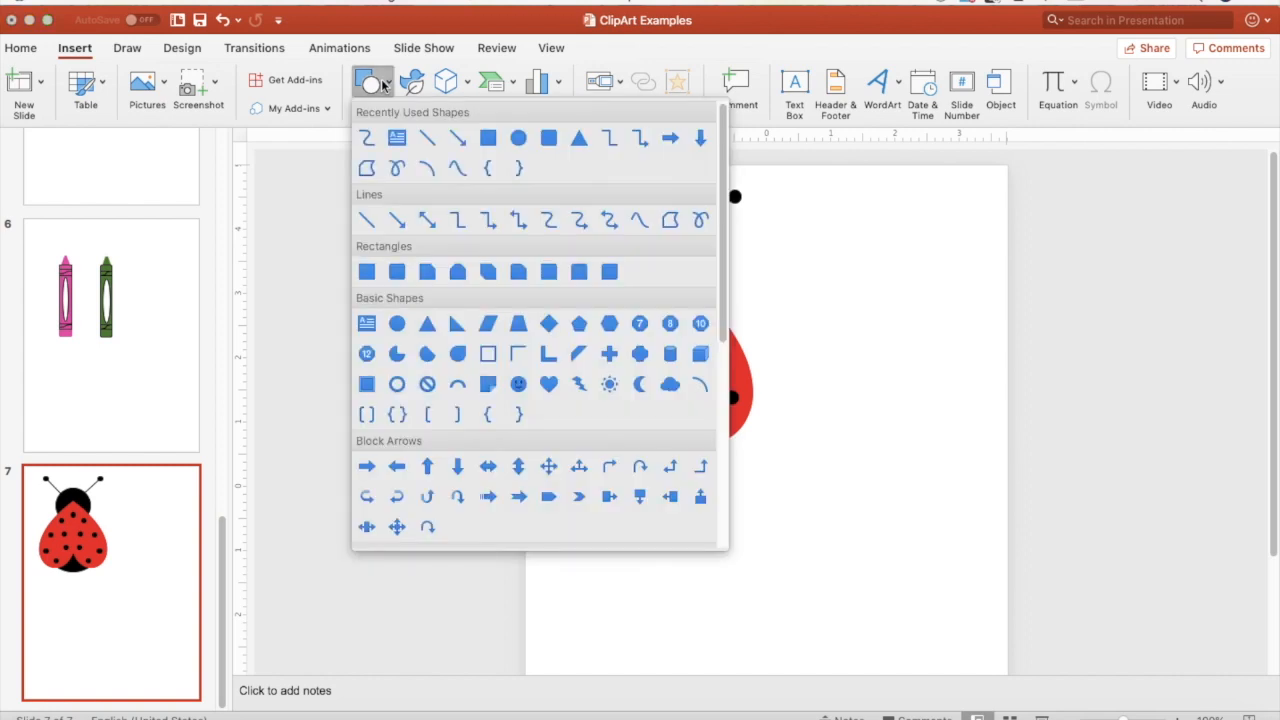
click(519, 138)
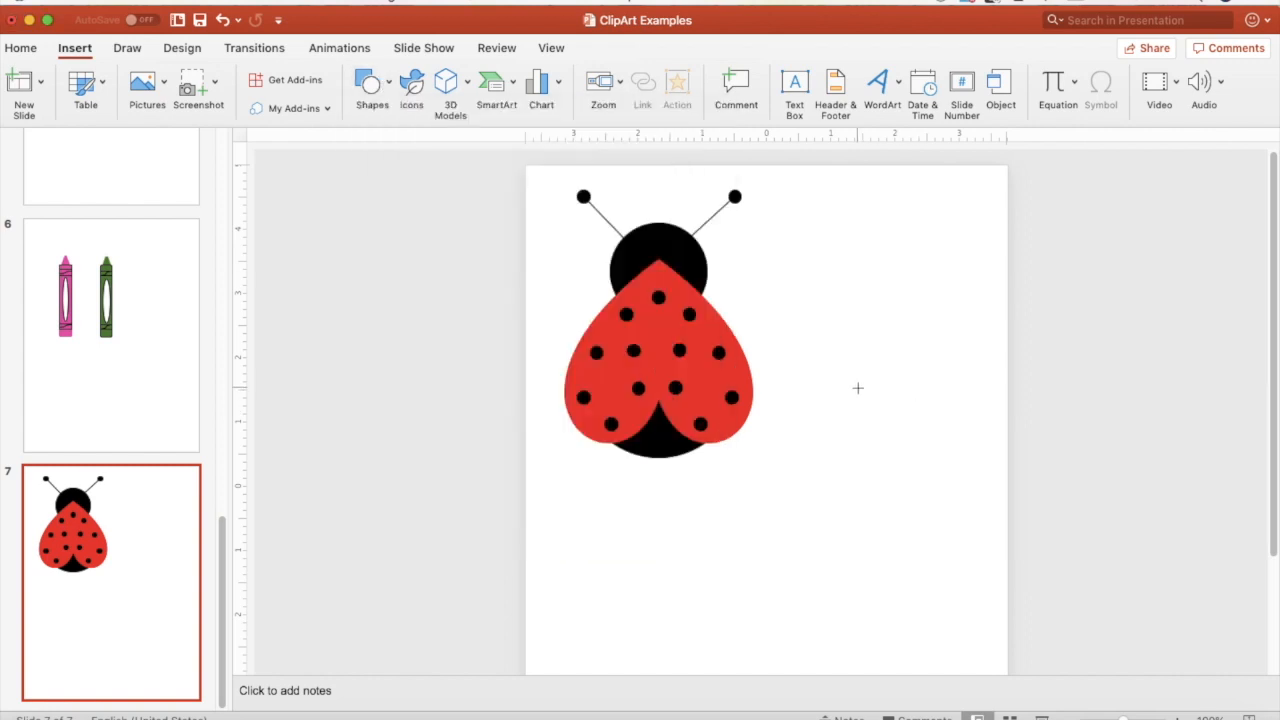
drag(808, 274, 957, 439)
drag(900, 340, 876, 356)
drag(785, 290, 810, 320)
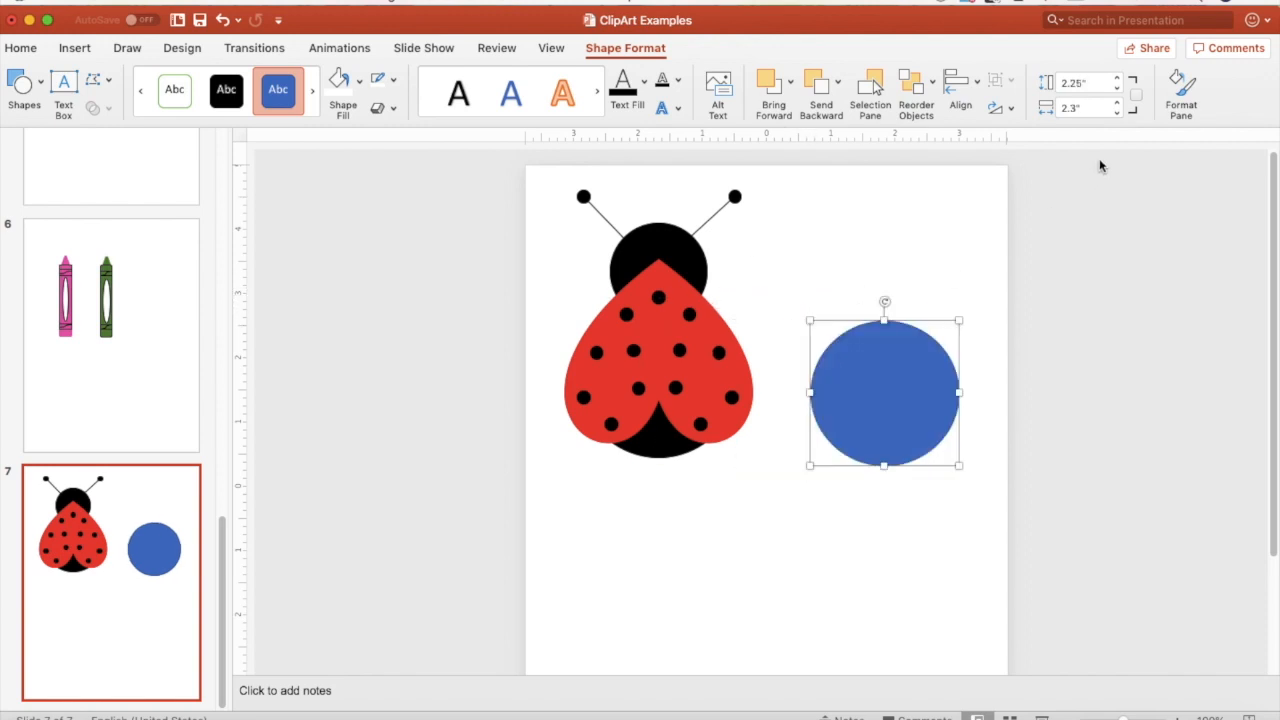
click(1117, 81)
mouse_move(887, 371)
mouse_down()
mouse_move(866, 346)
mouse_move(872, 358)
mouse_up()
Step: Apply the solid black style to the new circle and make its outline black
click(235, 84)
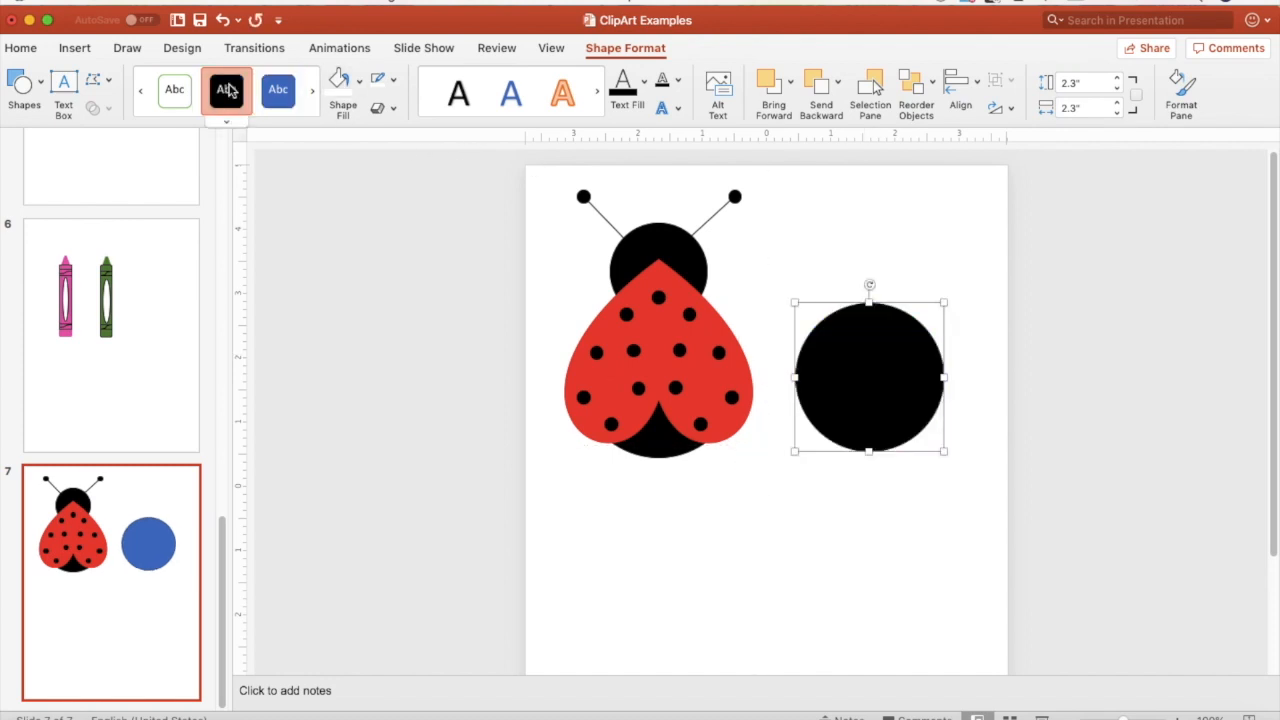
click(394, 80)
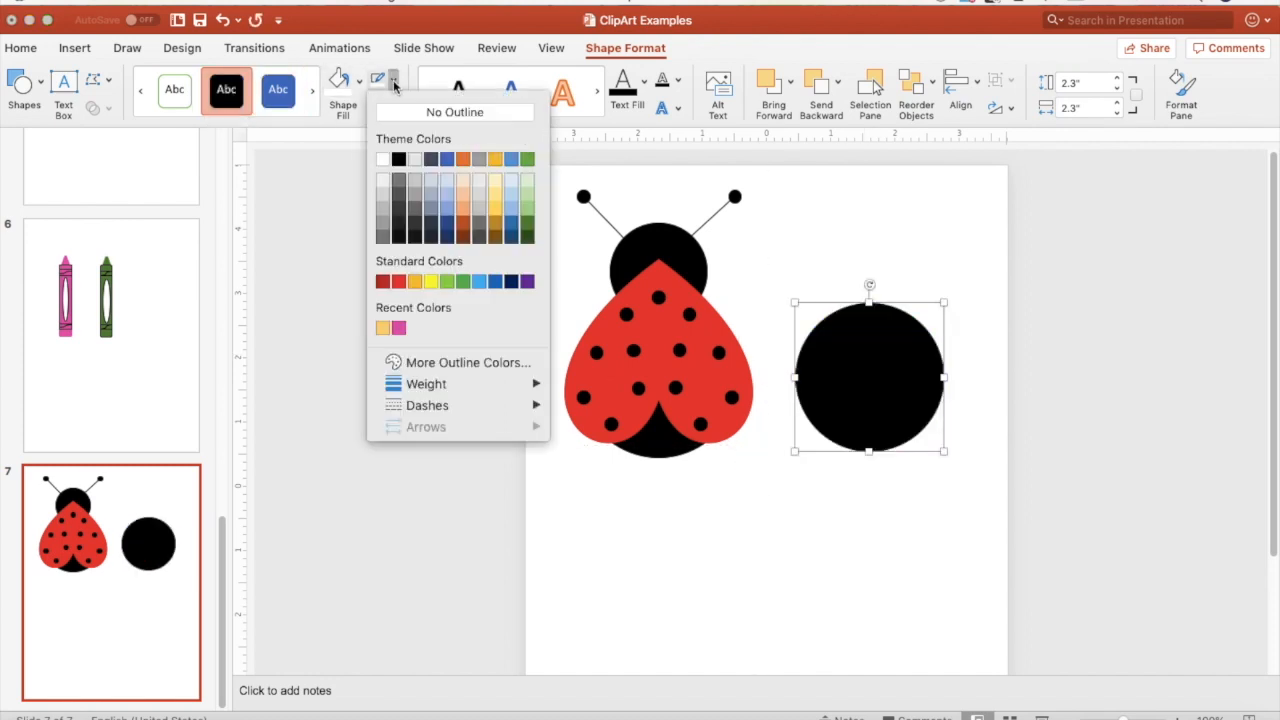
click(402, 158)
click(925, 565)
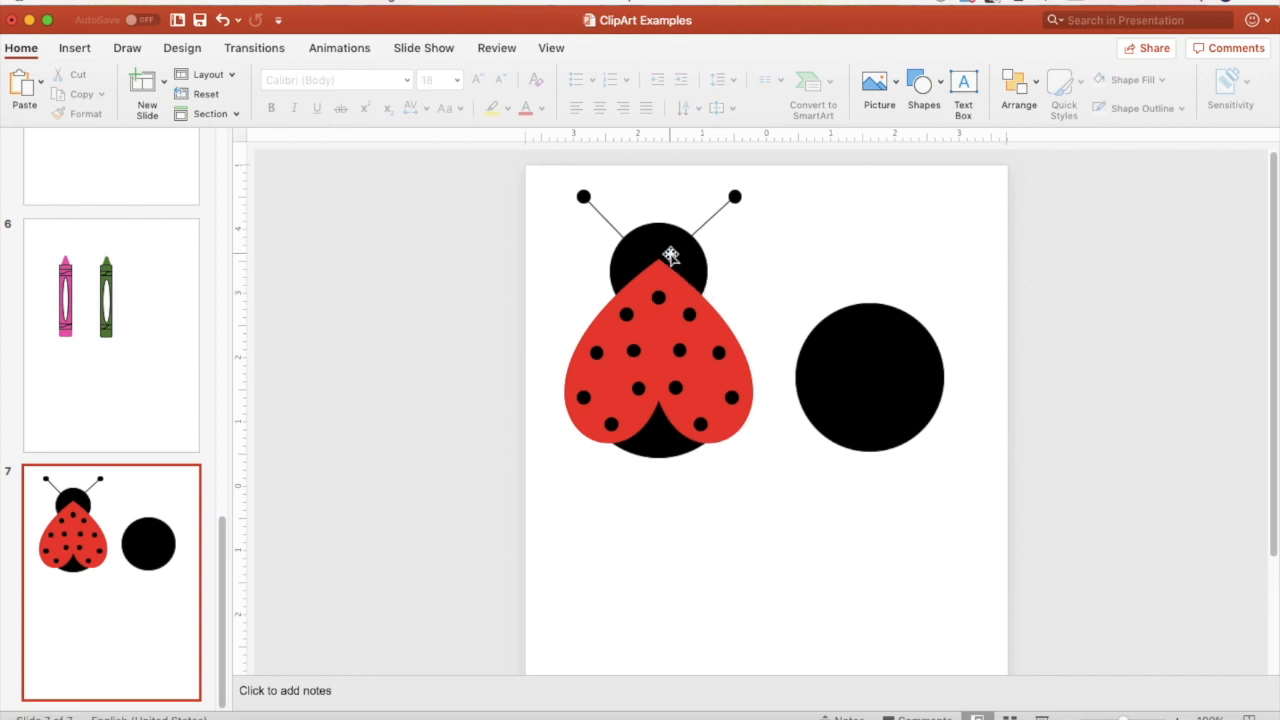
Step: Draw a heart about 2.71" high and 2.59" wide over the black circle
click(76, 48)
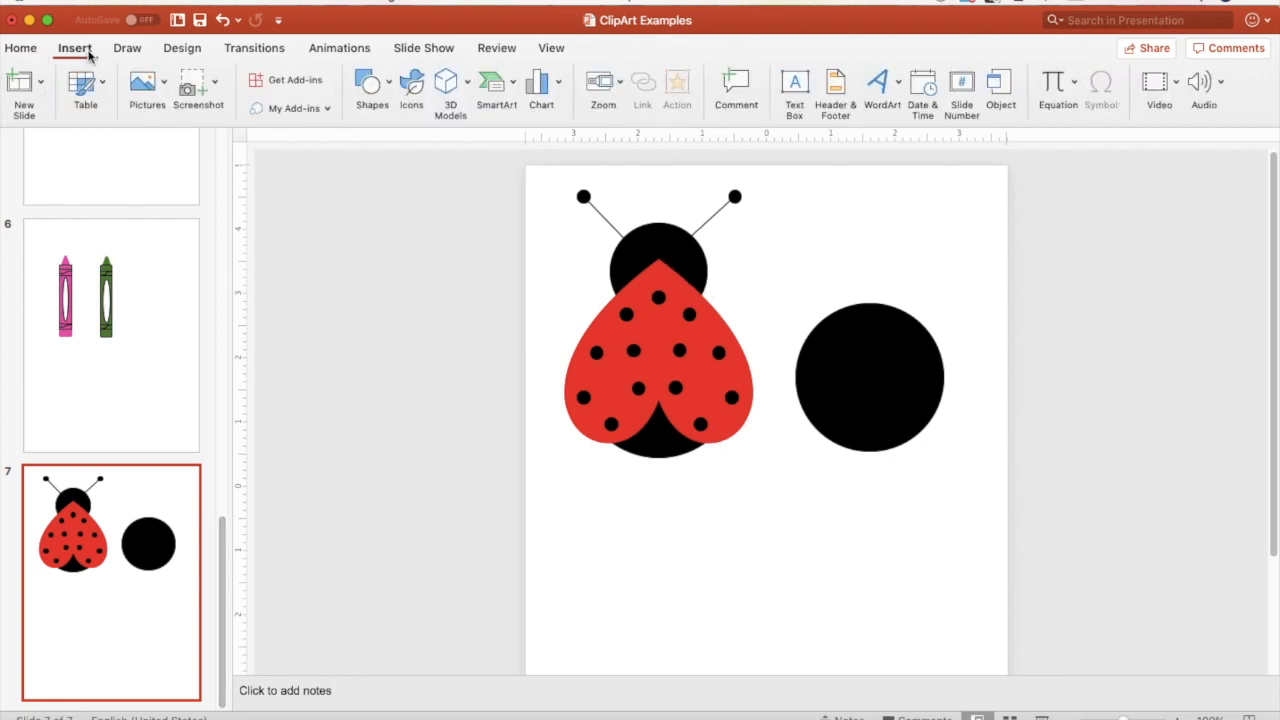
click(389, 91)
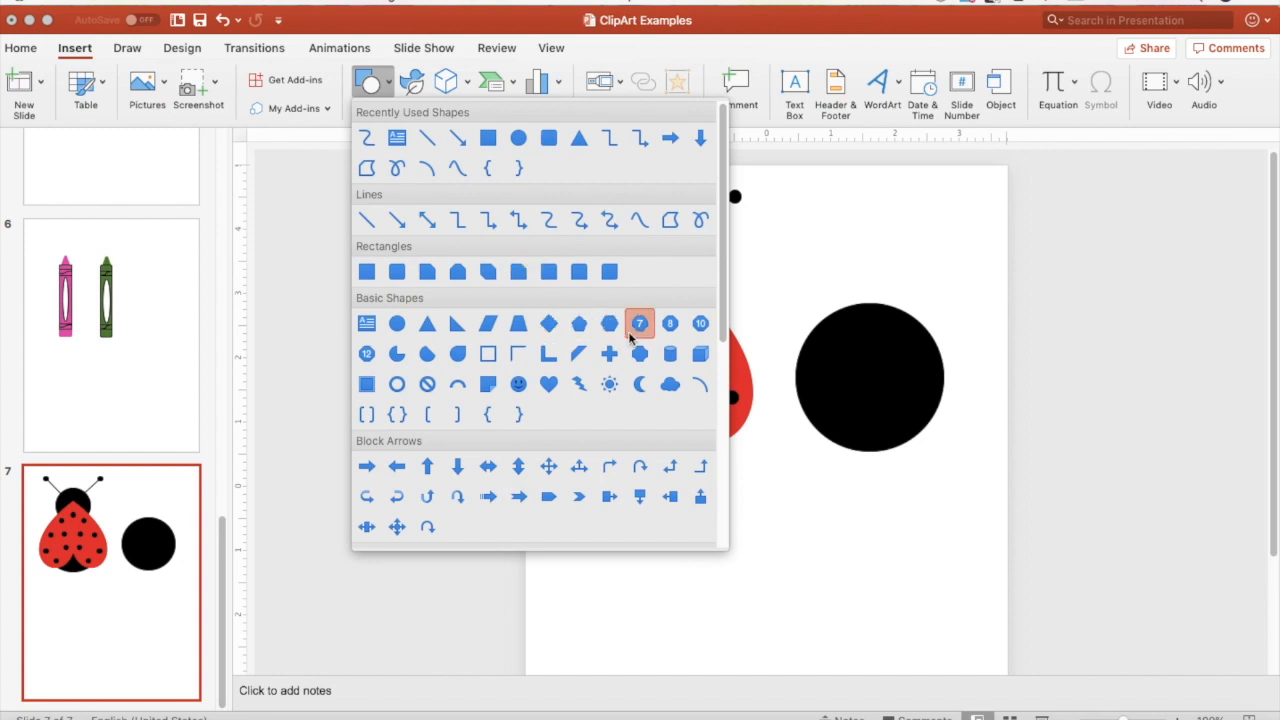
click(548, 384)
drag(797, 284, 960, 443)
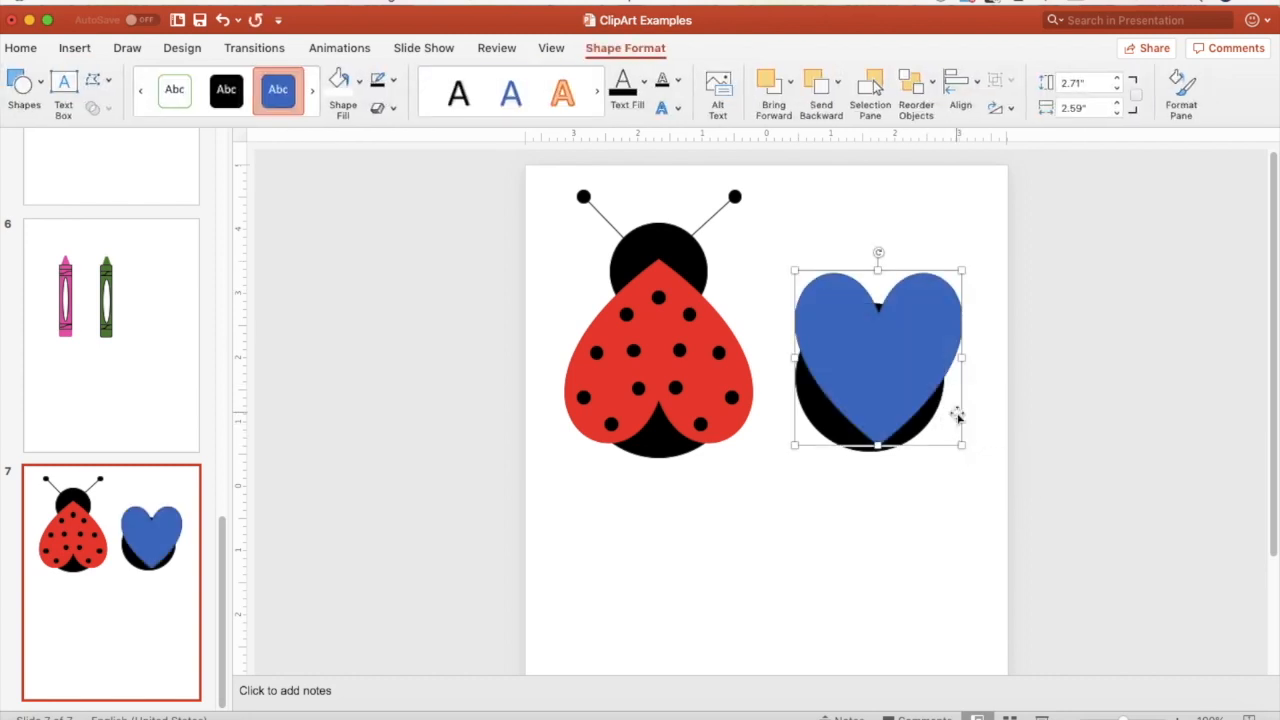
Step: Rotate the blue heart upside down, enlarge it to about 2.89" by 2.89", and centre it over the black circle
drag(877, 255, 880, 438)
drag(884, 344, 852, 343)
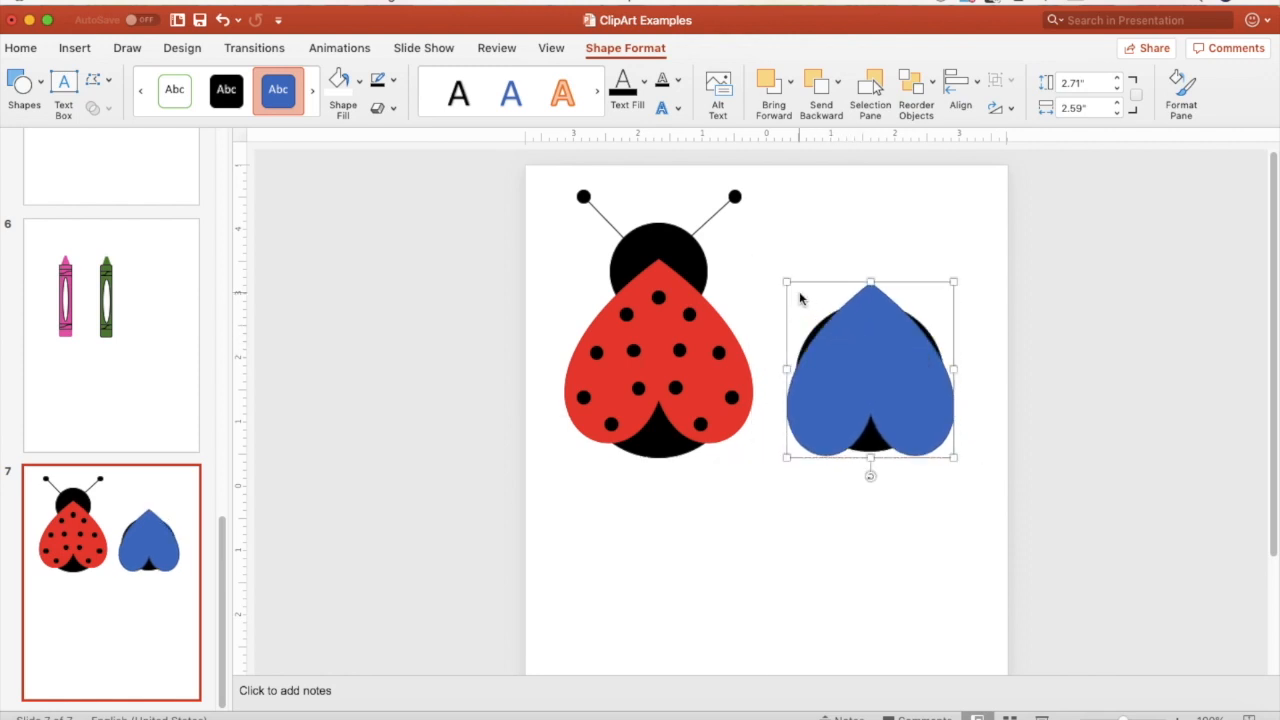
drag(785, 282, 768, 271)
drag(852, 337, 863, 320)
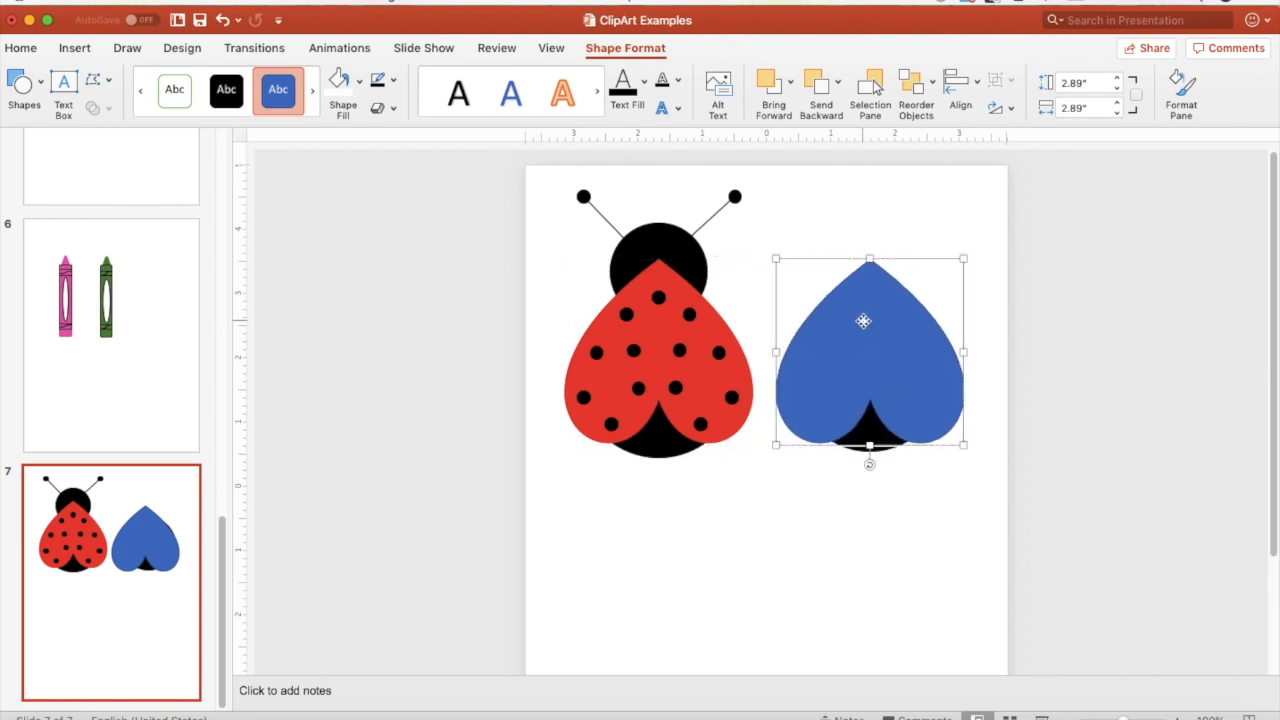
Step: Give the upside-down heart a standard red fill and a matching red outline
click(360, 82)
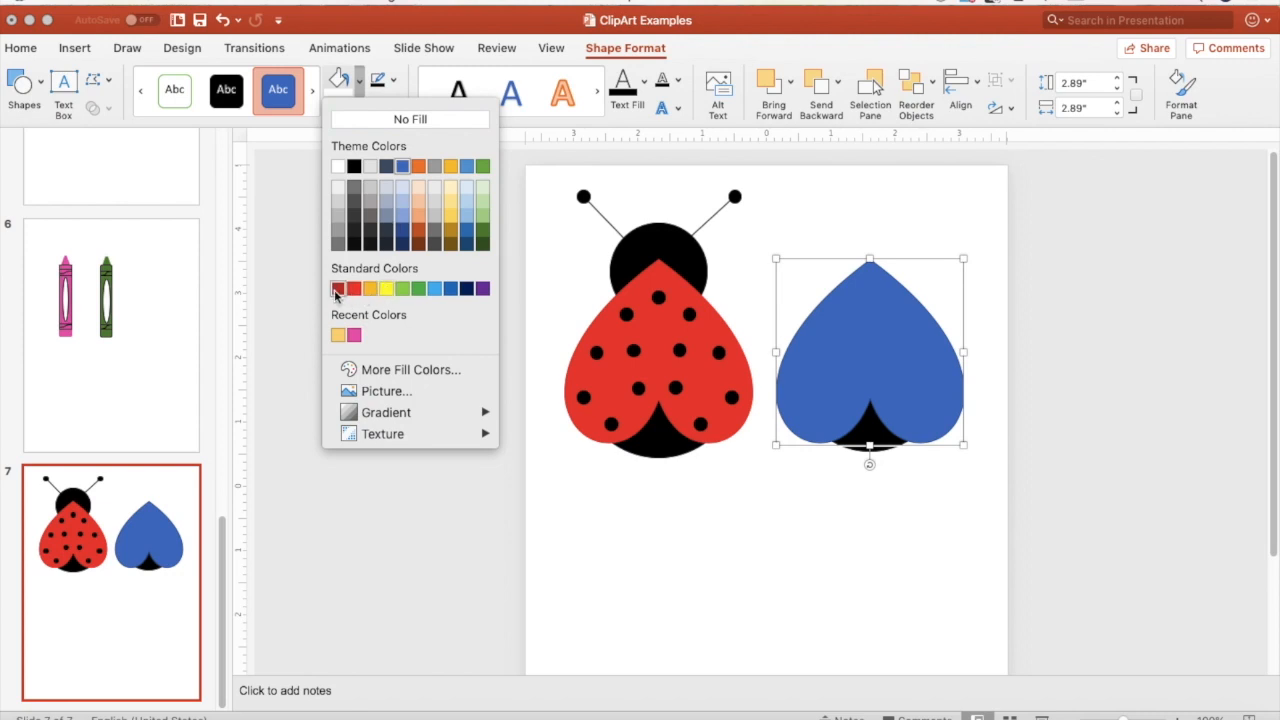
click(354, 335)
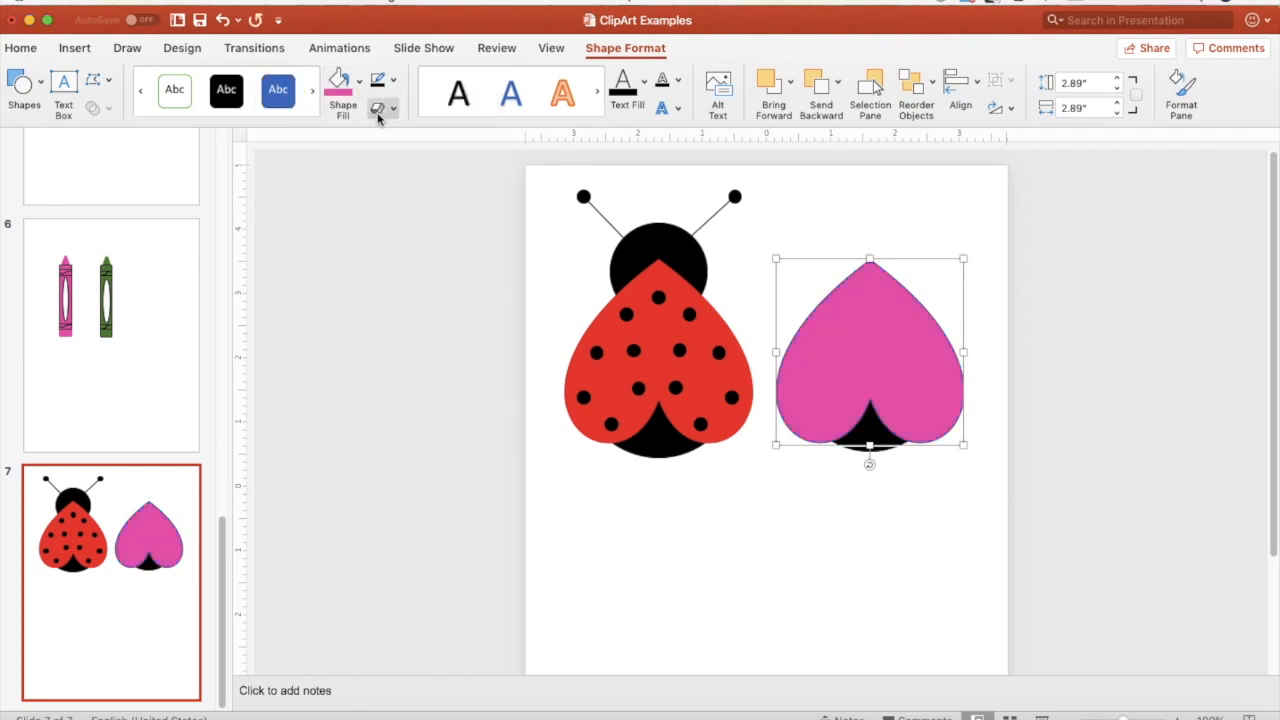
click(393, 80)
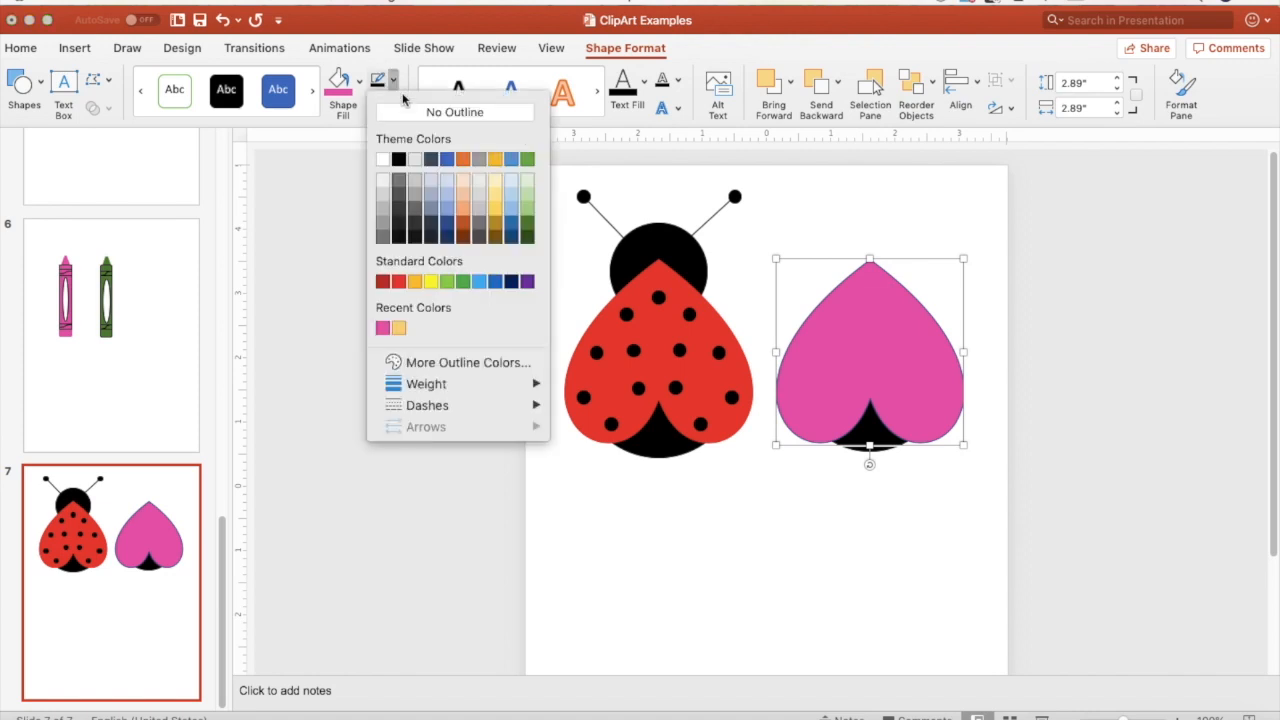
click(398, 283)
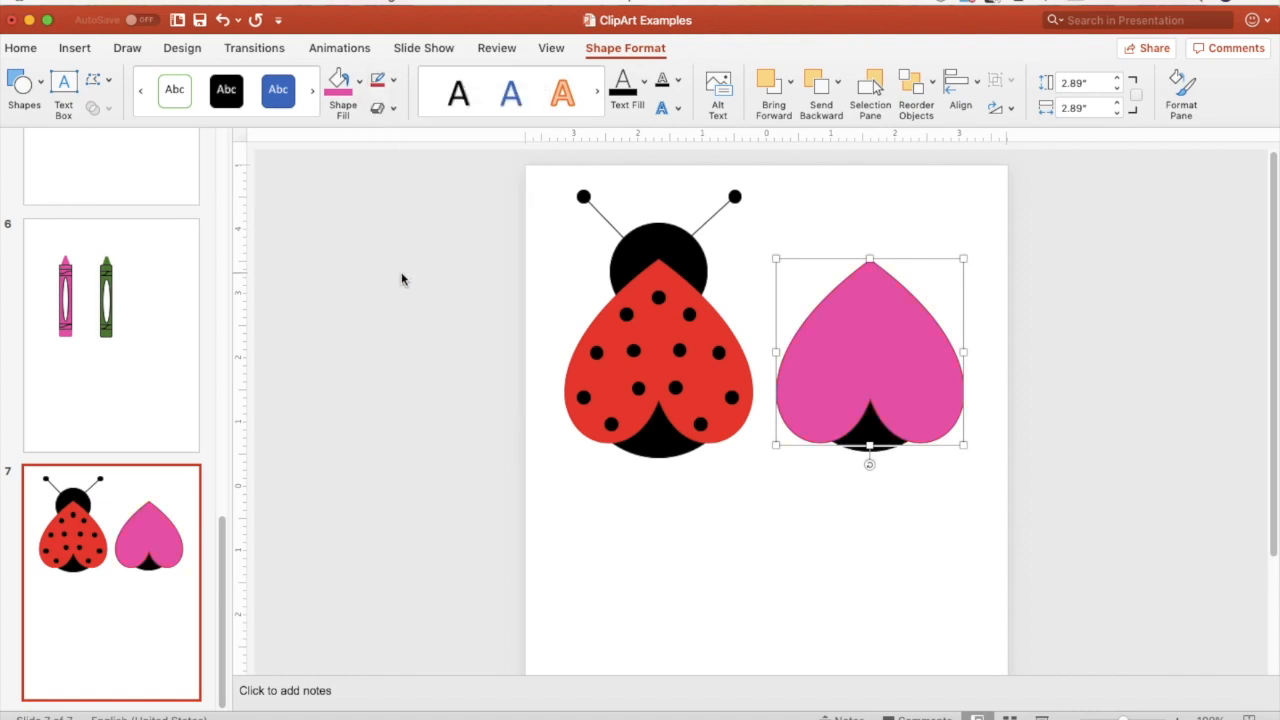
click(359, 81)
click(353, 287)
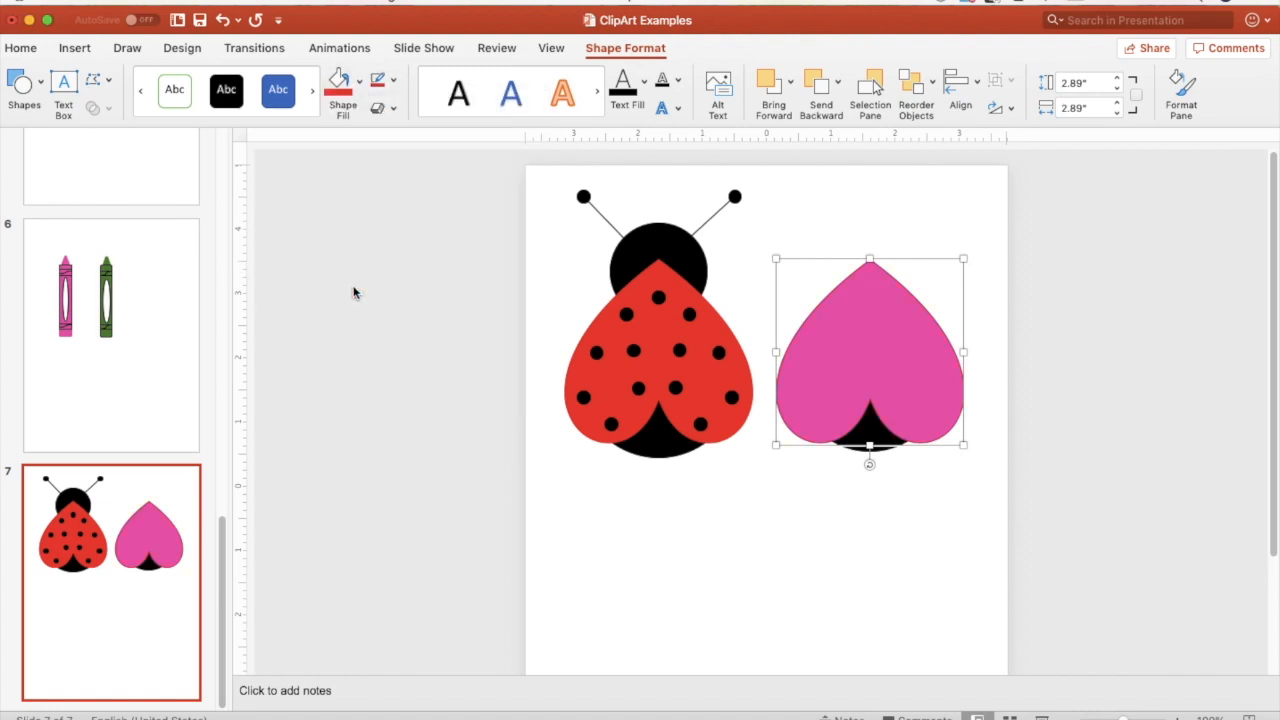
click(777, 528)
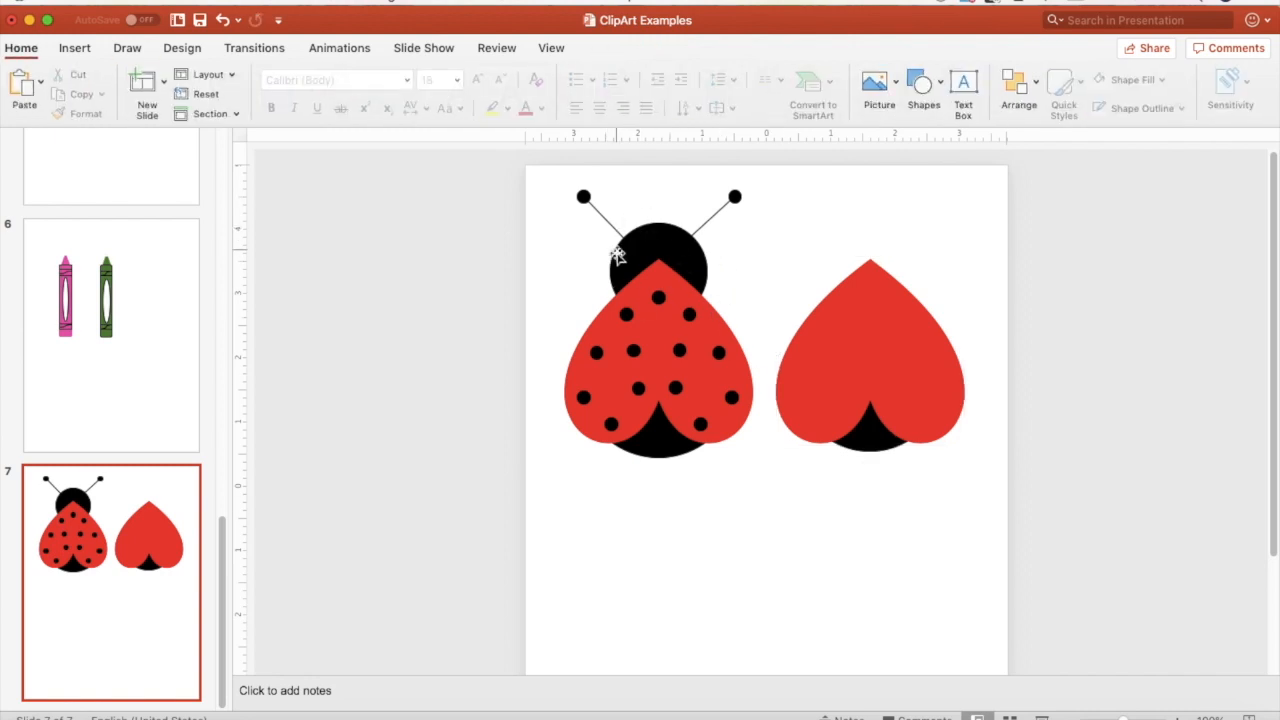
Step: Draw a circle about 1.5" in diameter for the head, centred over the pointed end of the red heart
click(70, 50)
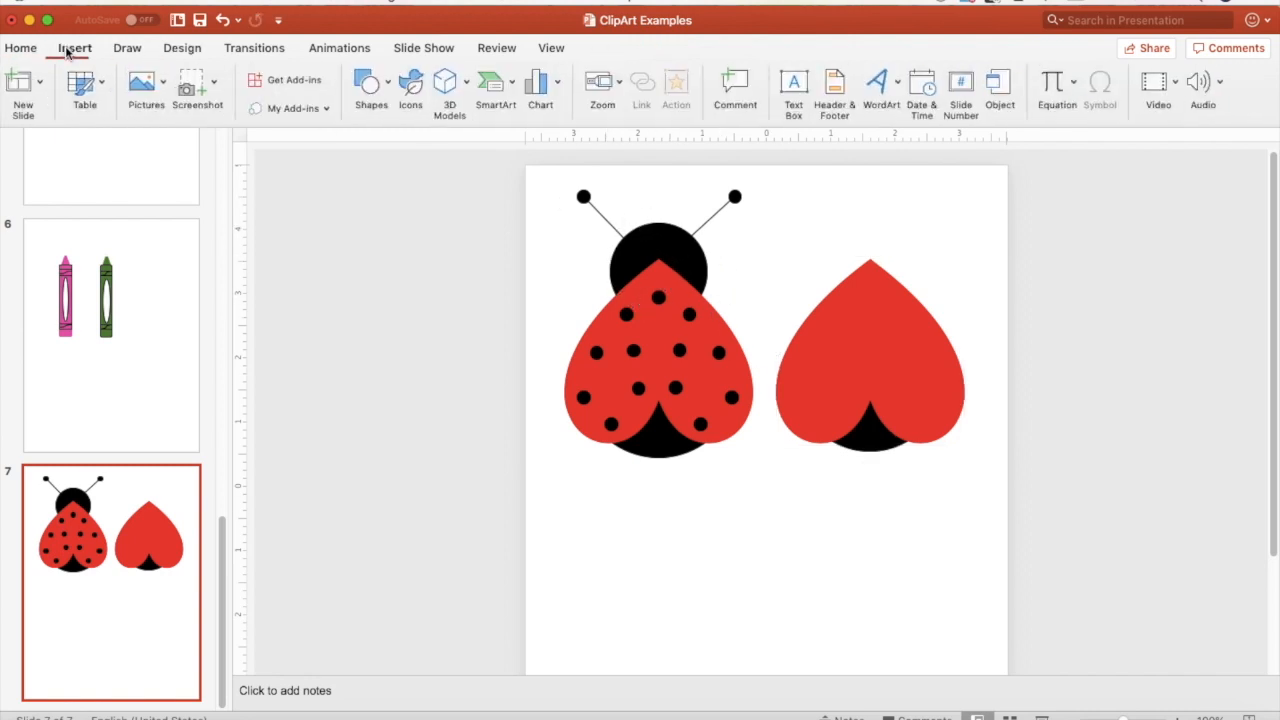
click(370, 82)
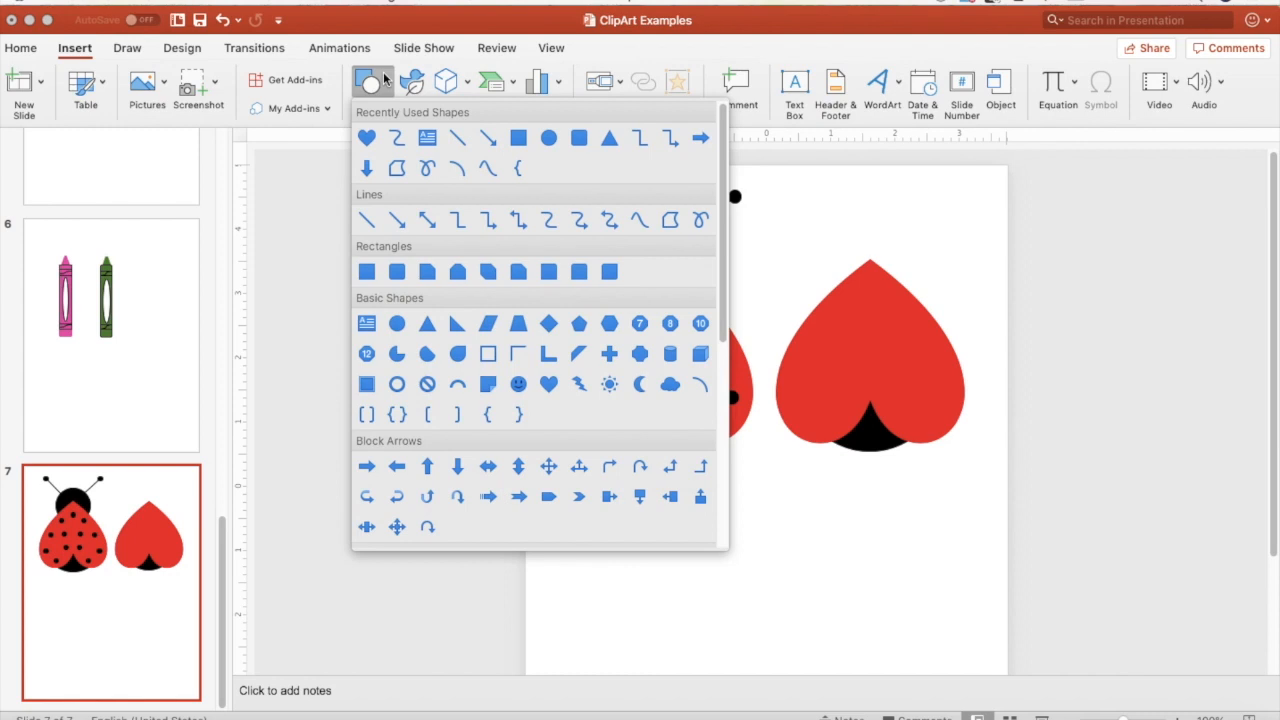
click(576, 142)
drag(824, 226, 920, 310)
drag(902, 262, 898, 262)
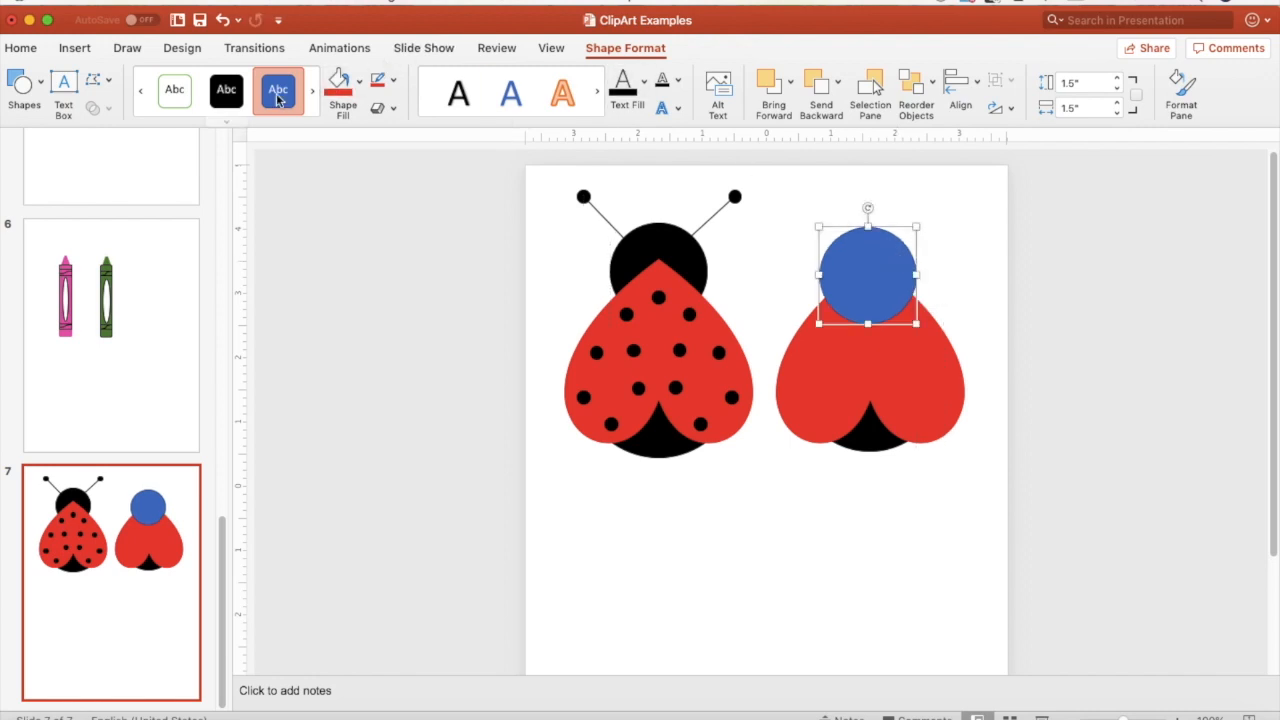
Step: Apply the solid black style to the head circle and send it backward behind the red heart
click(226, 98)
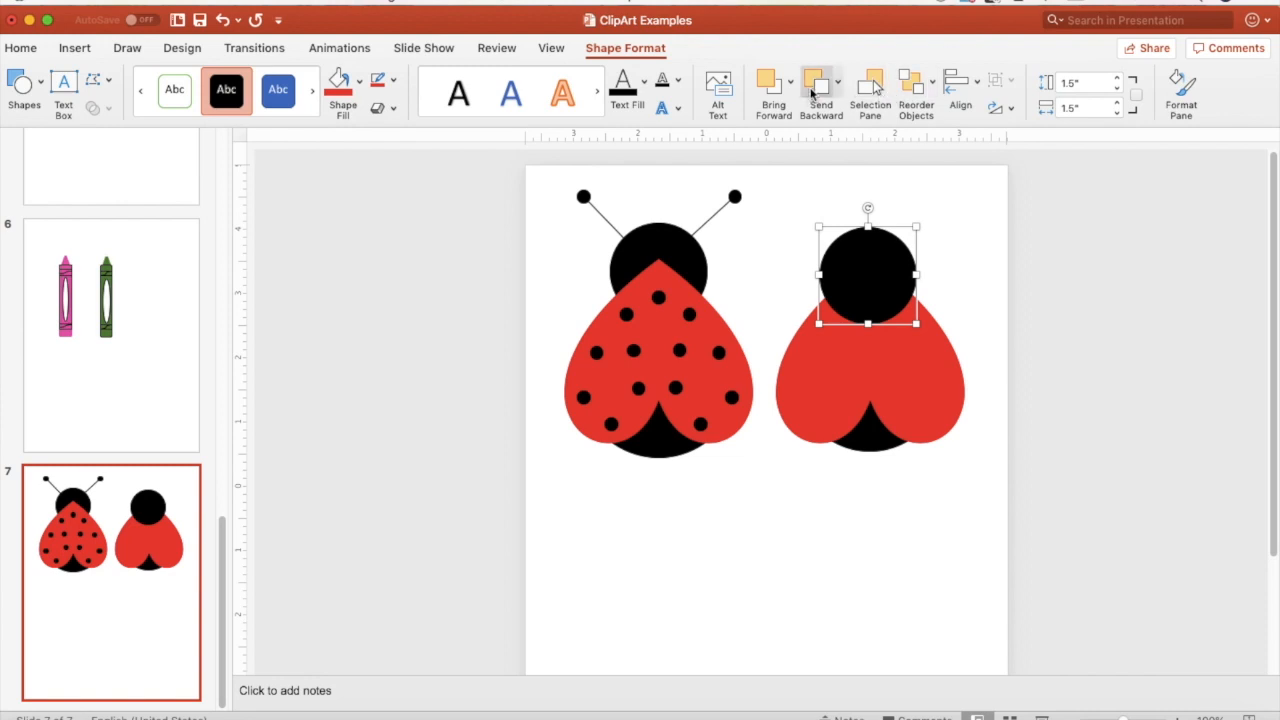
click(814, 90)
click(1006, 254)
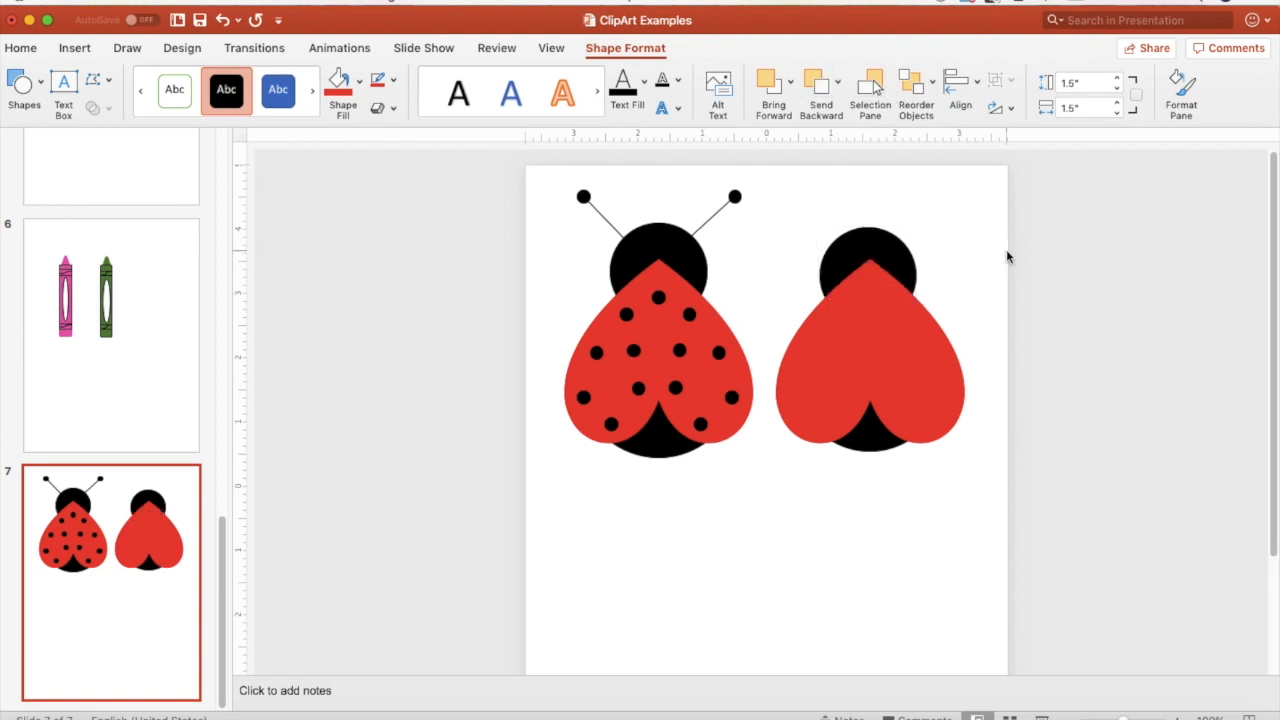
Step: Adjust the black head circle's position behind the heart's pointed end
click(896, 242)
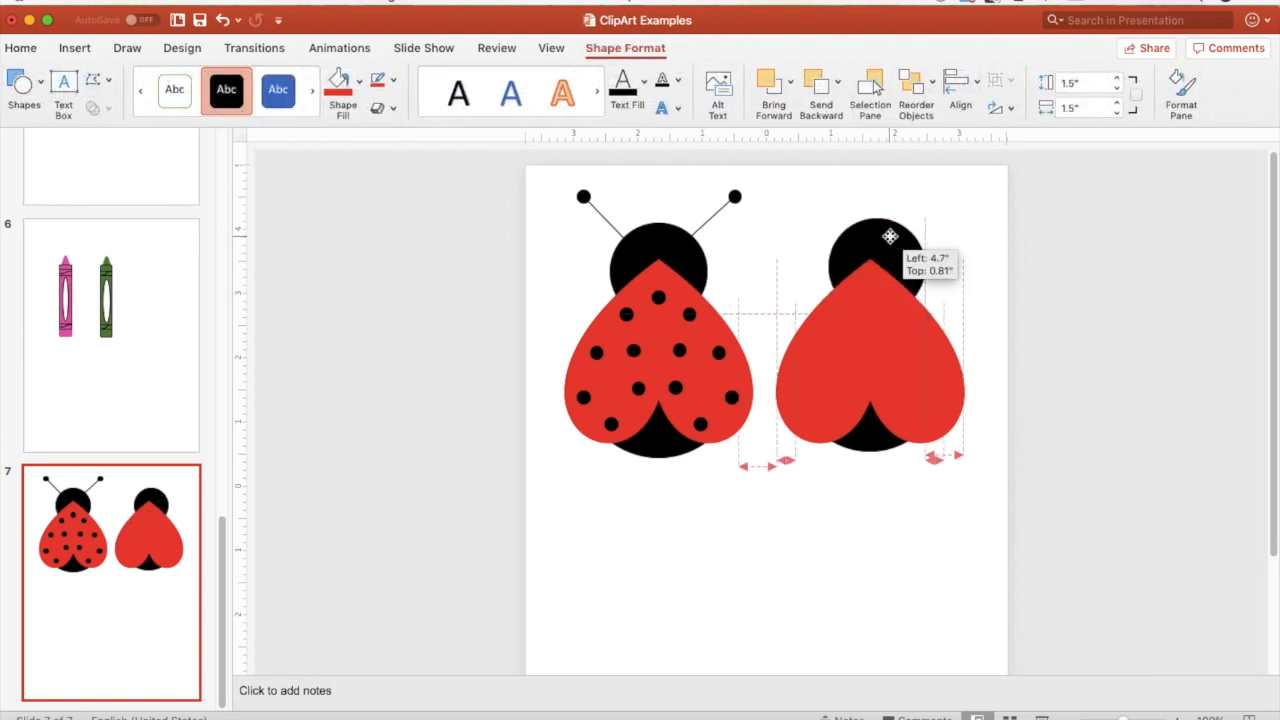